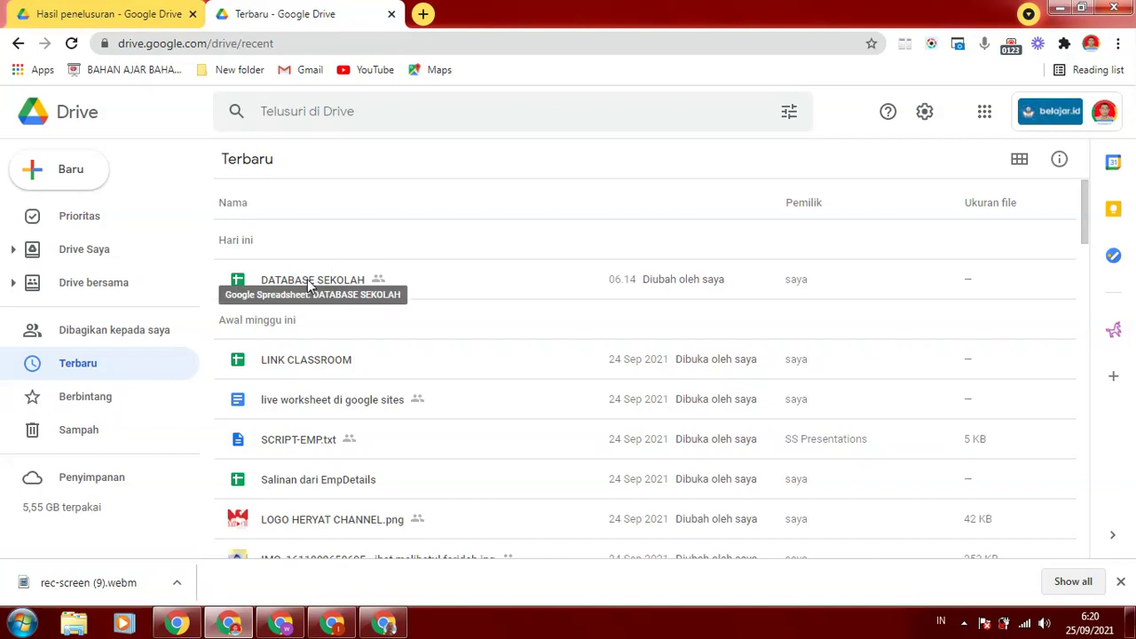
Open the DATABASE SEKOLAH spreadsheet from Drive's Recent list
double_click(308, 284)
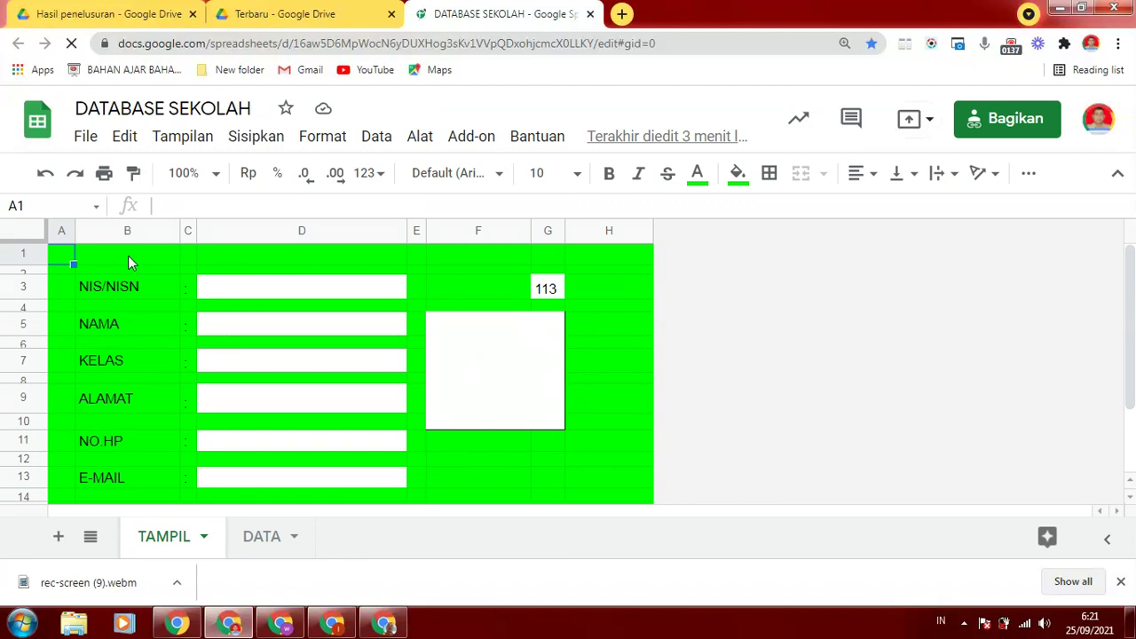
left_click_drag(1131, 350, 1131, 283)
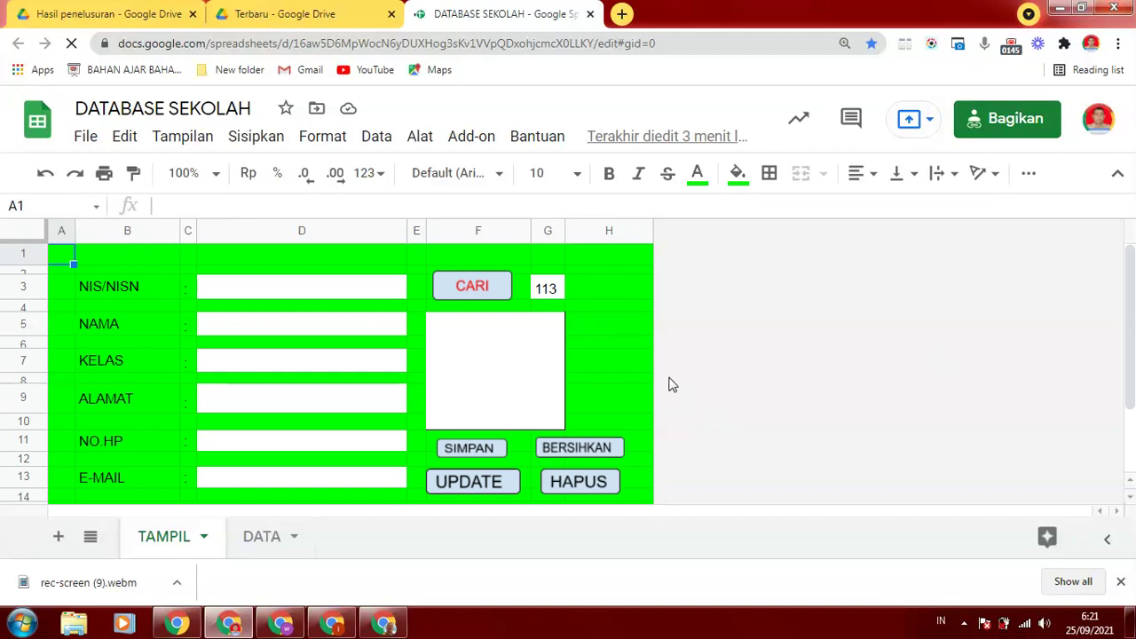
left_click_drag(1132, 329, 1132, 258)
left_click(115, 252)
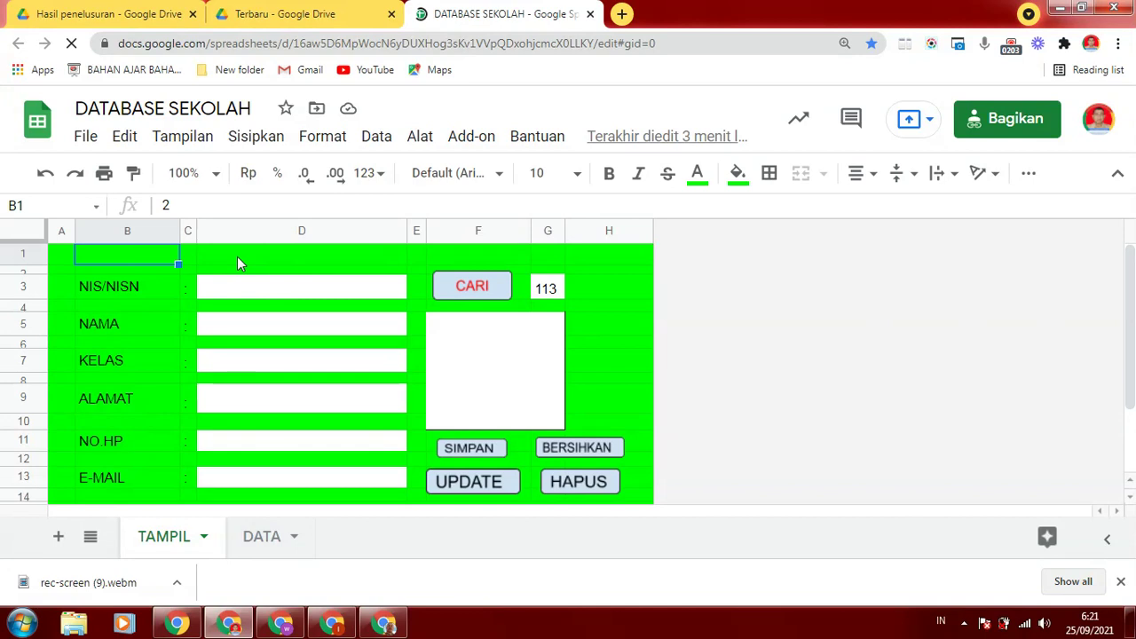
left_click(190, 257)
left_click(342, 257)
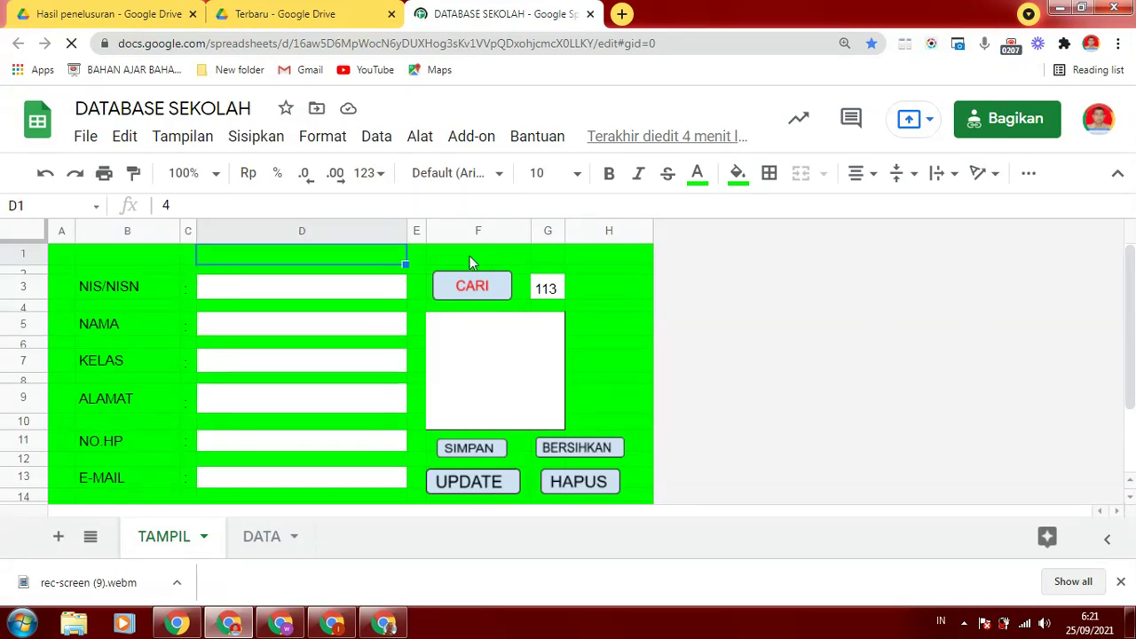
left_click(58, 259)
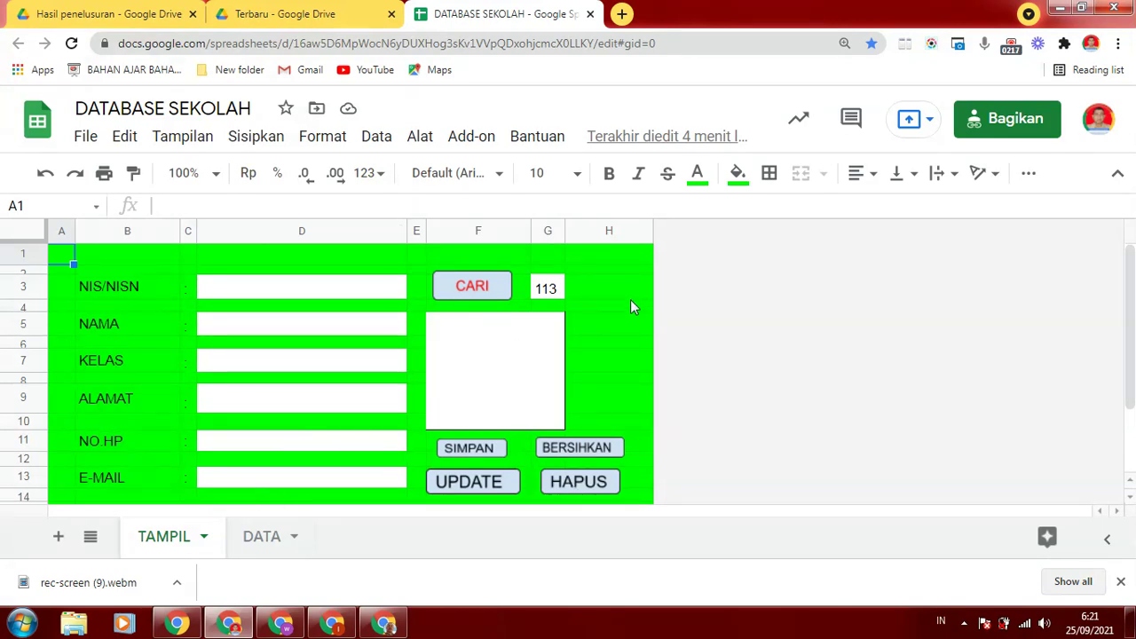
left_click(629, 260)
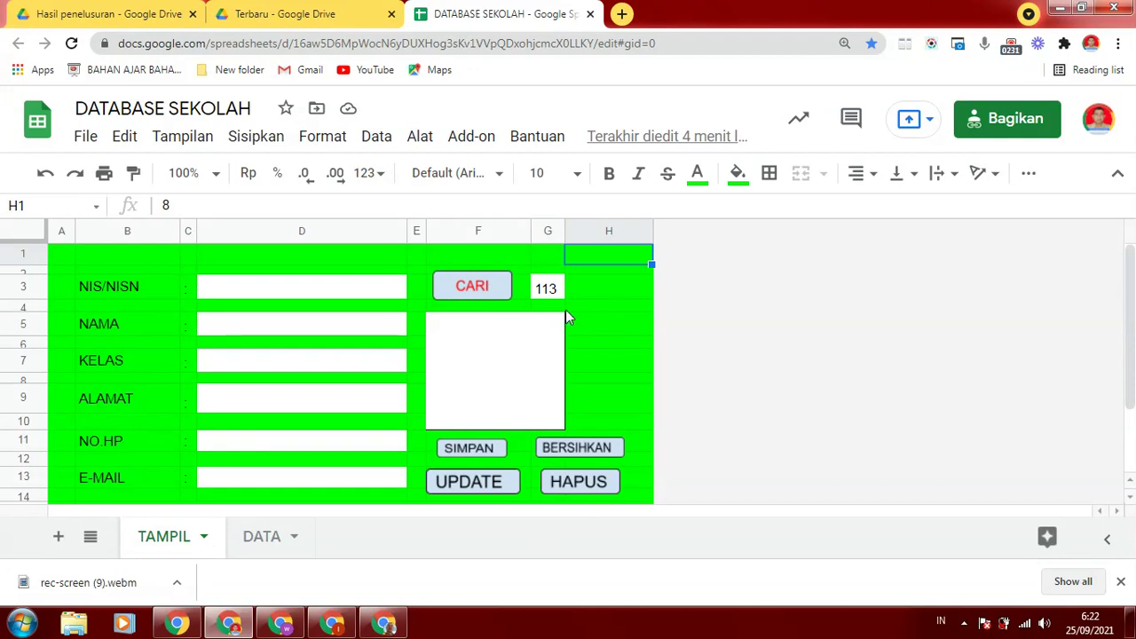
left_click(262, 288)
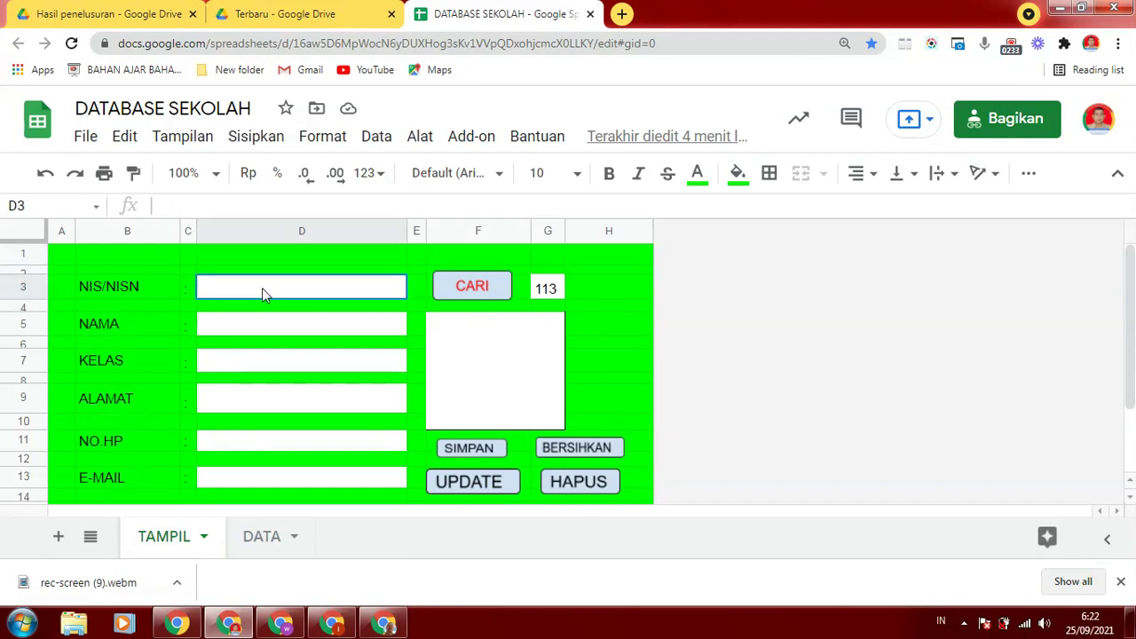
key("Down")
key("Down")
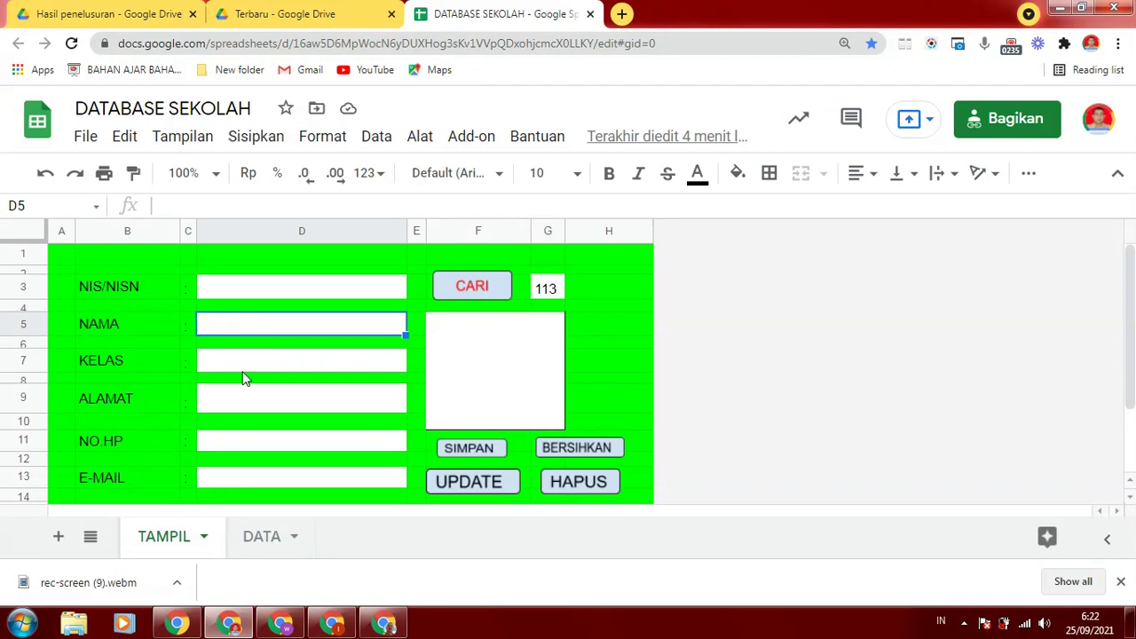
left_click(242, 364)
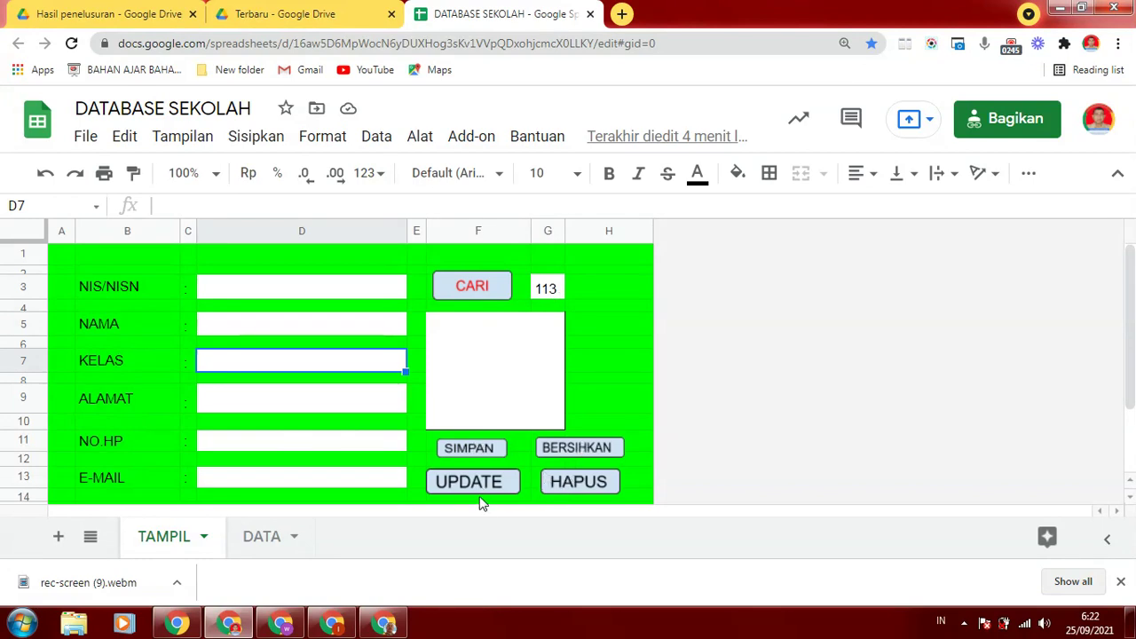
left_click(624, 328)
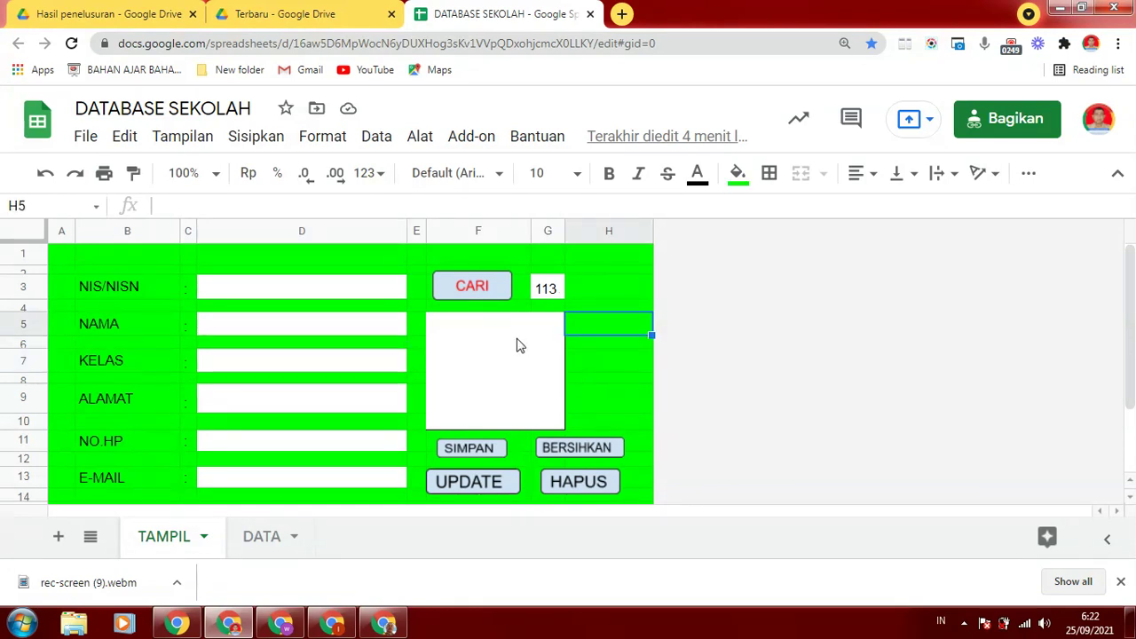
left_click(519, 345)
left_click(609, 308)
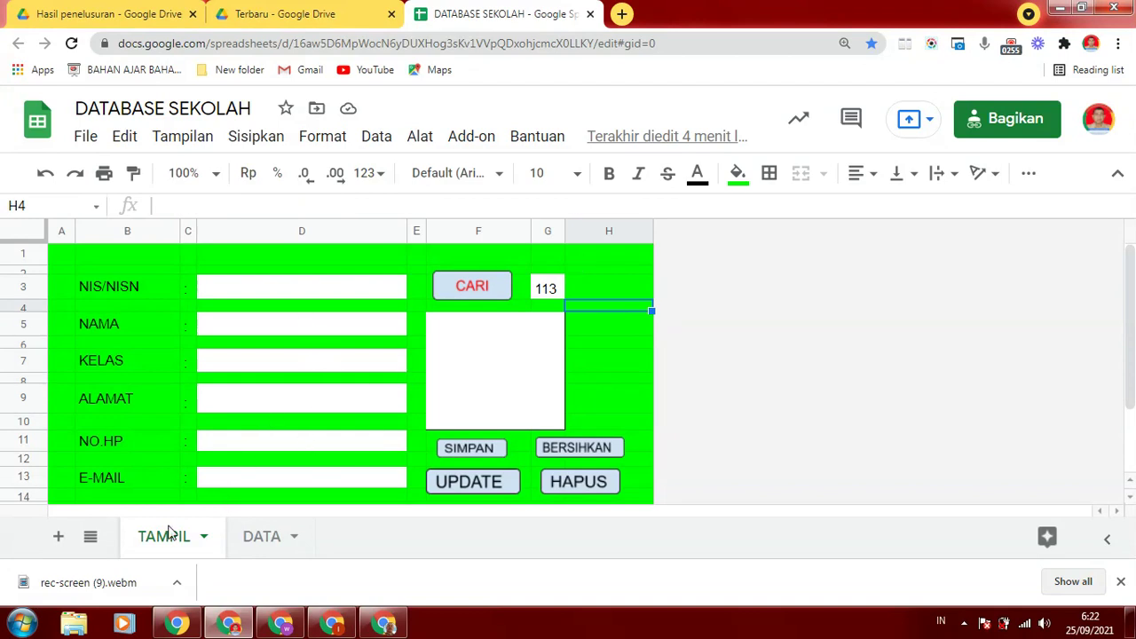
left_click(259, 538)
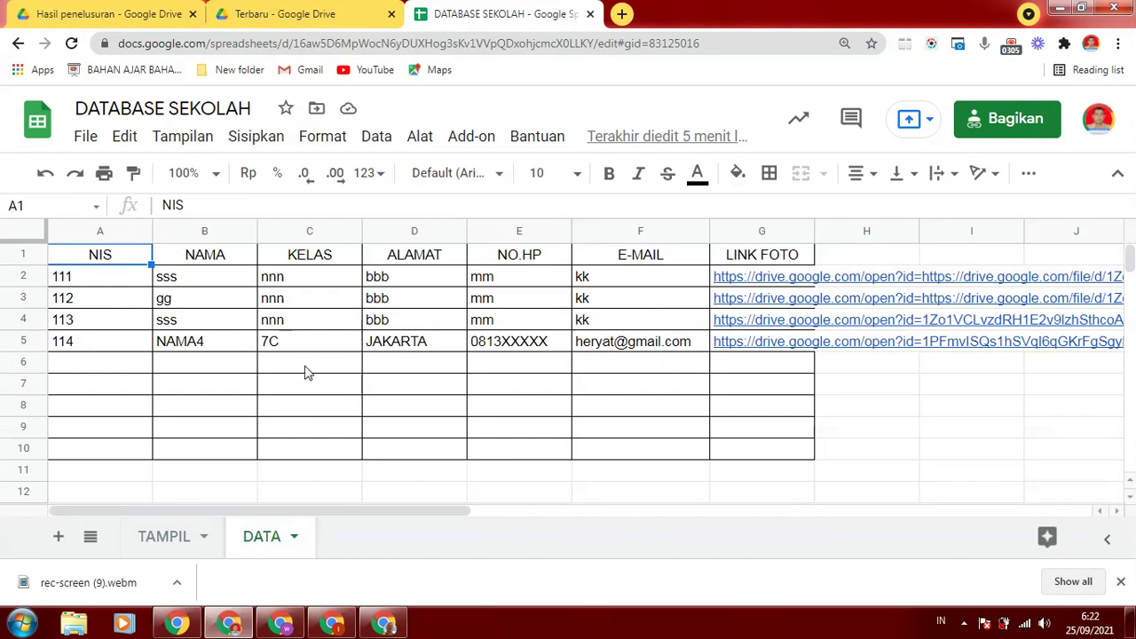
left_click(156, 540)
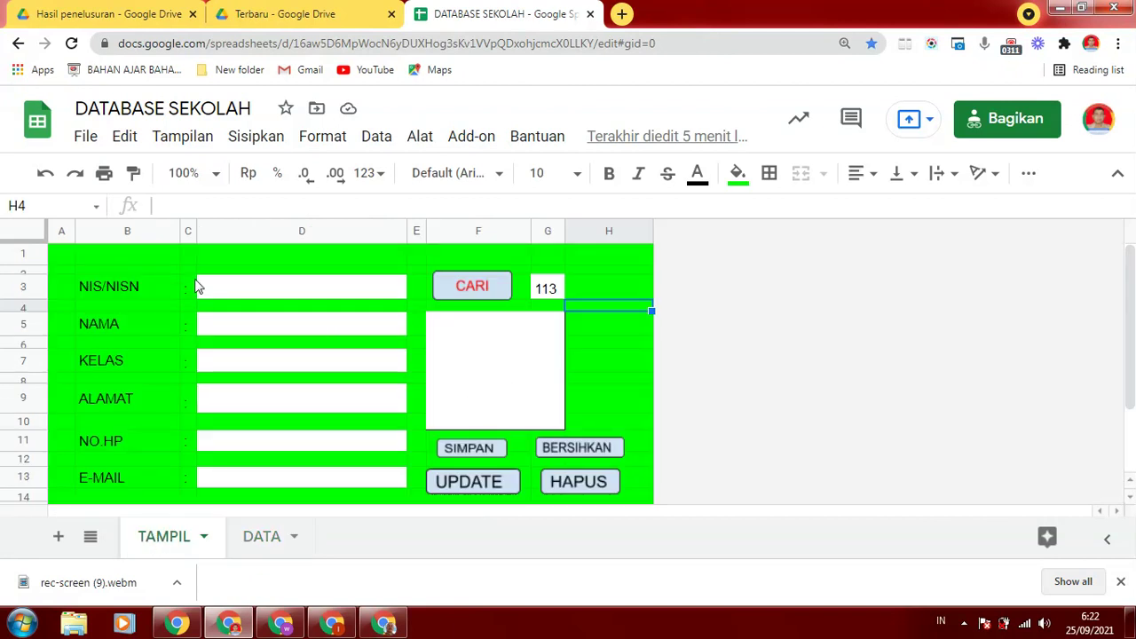
left_click(256, 289)
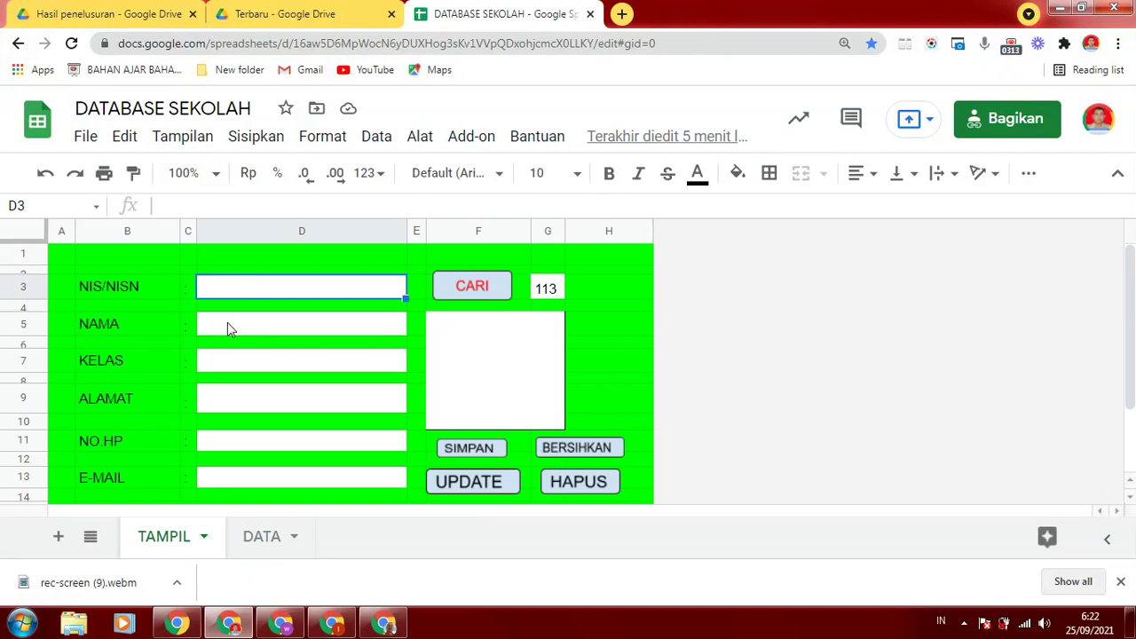
left_click(229, 327)
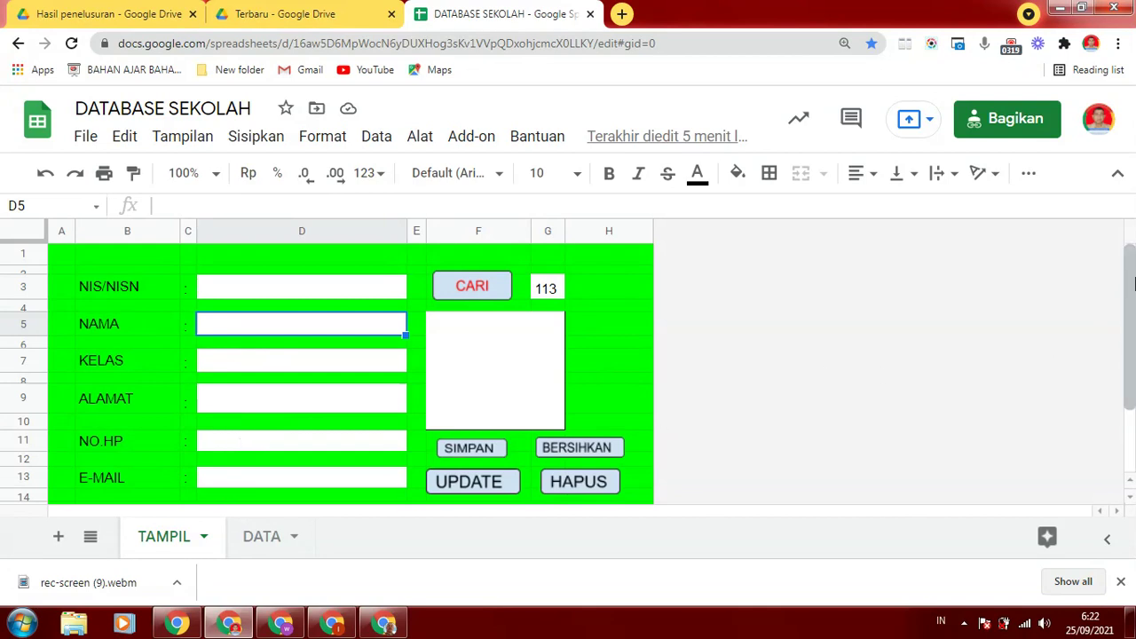
left_click_drag(1132, 284, 1130, 331)
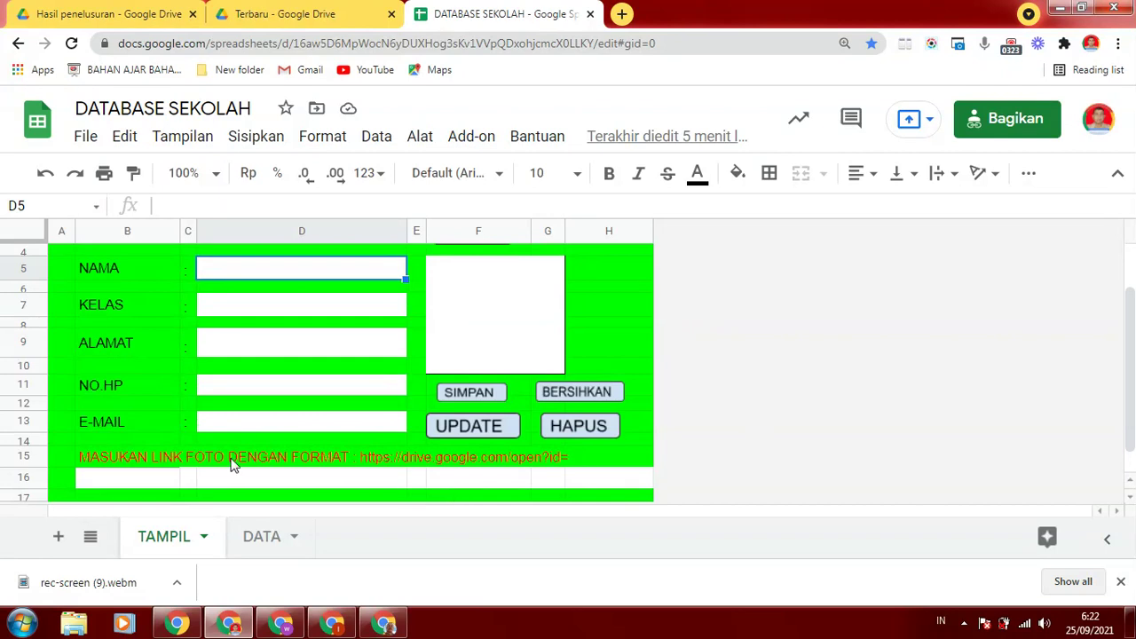
left_click(89, 466)
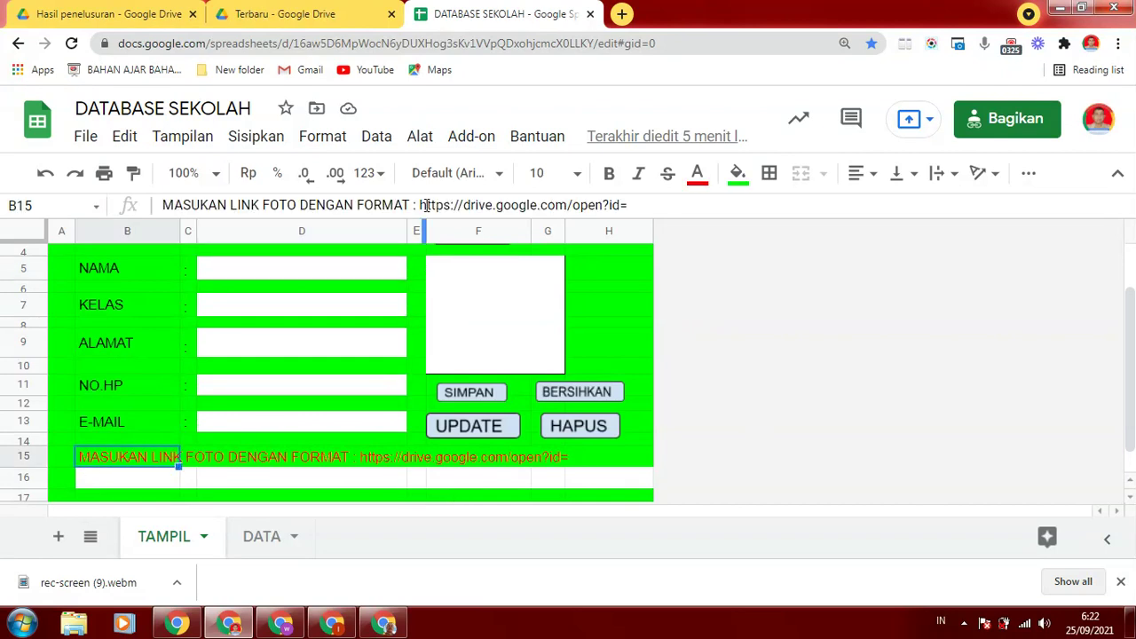
left_click_drag(419, 206, 660, 206)
key("ctrl+c")
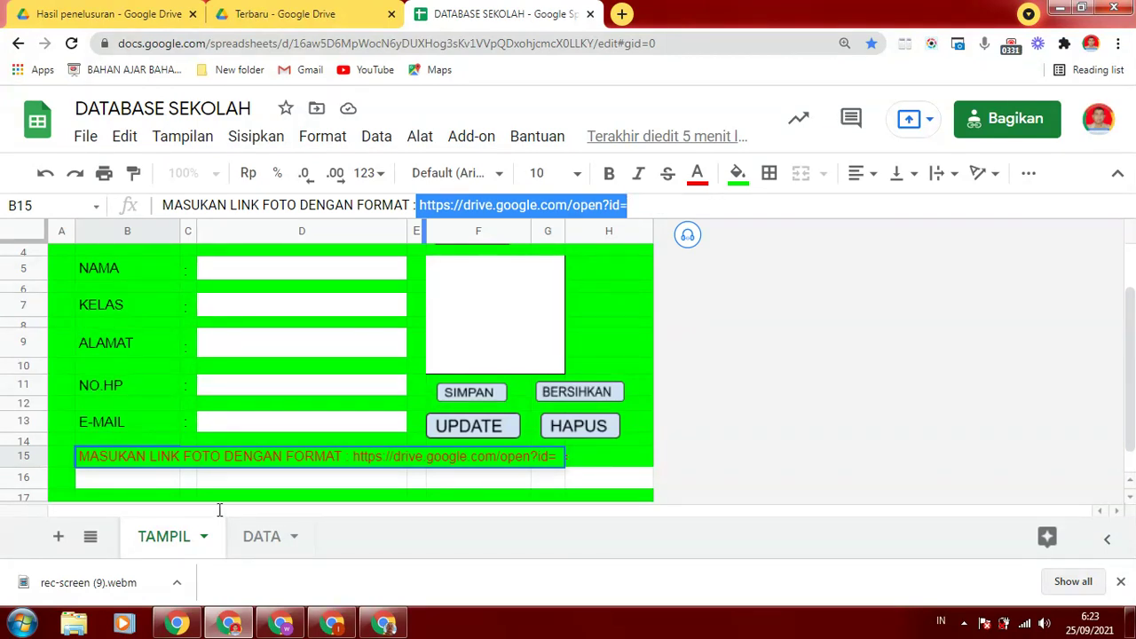
left_click(89, 483)
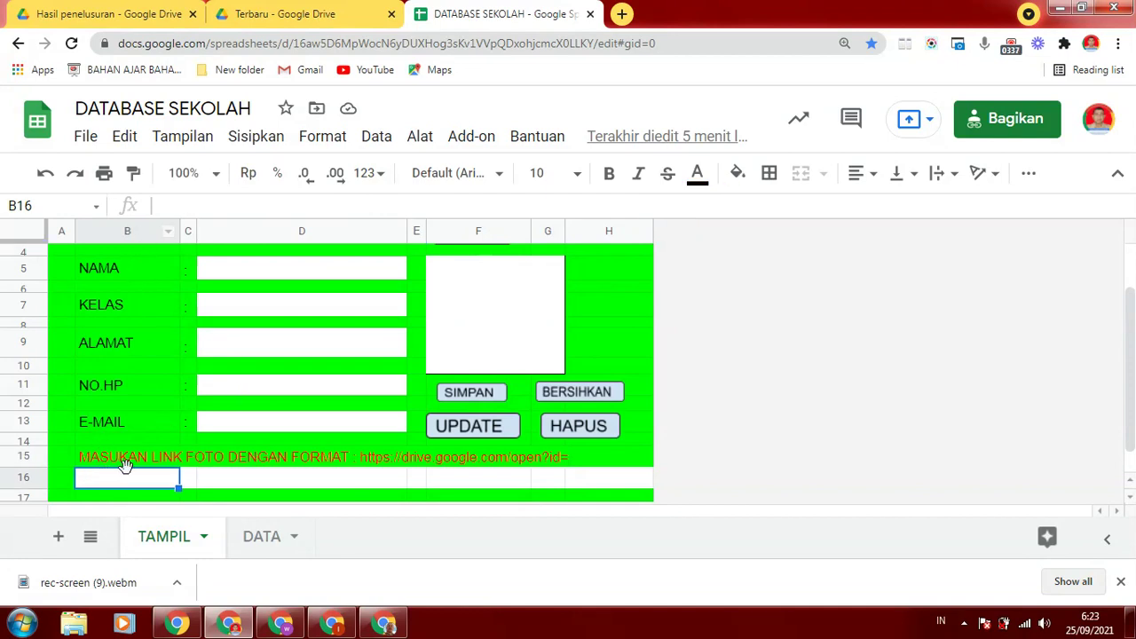
key("ctrl+v")
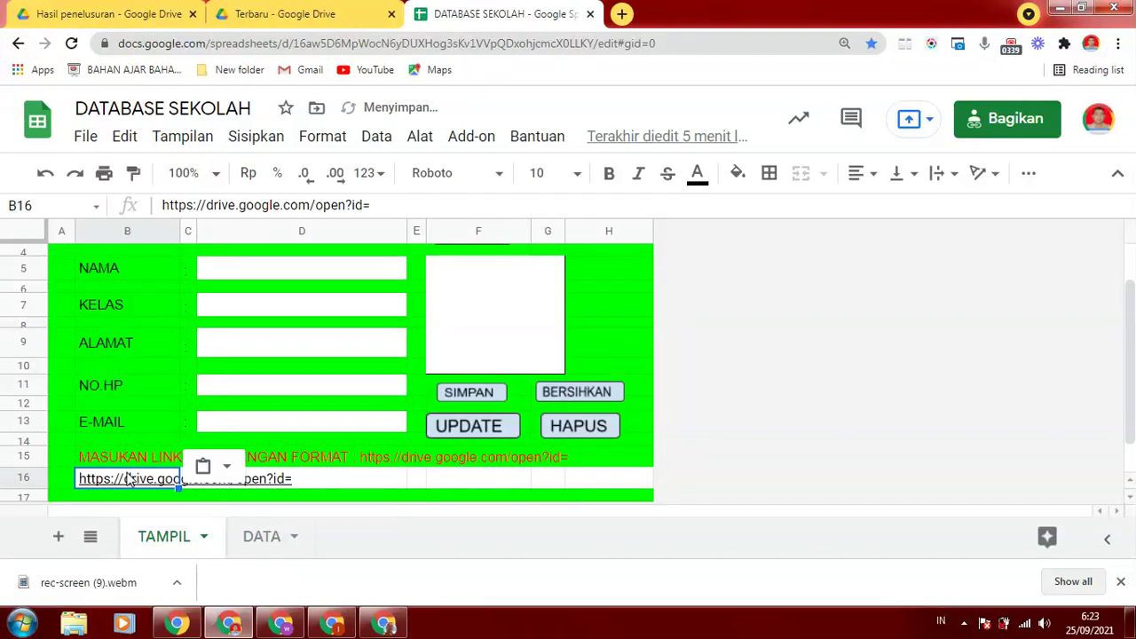
left_click(377, 205)
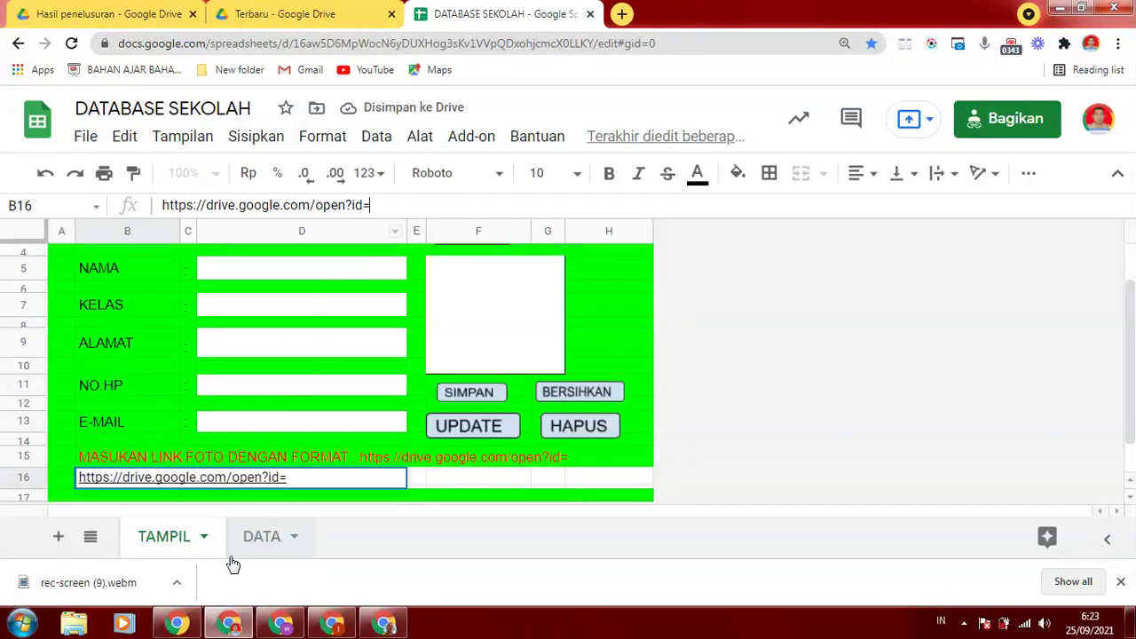
left_click(468, 475)
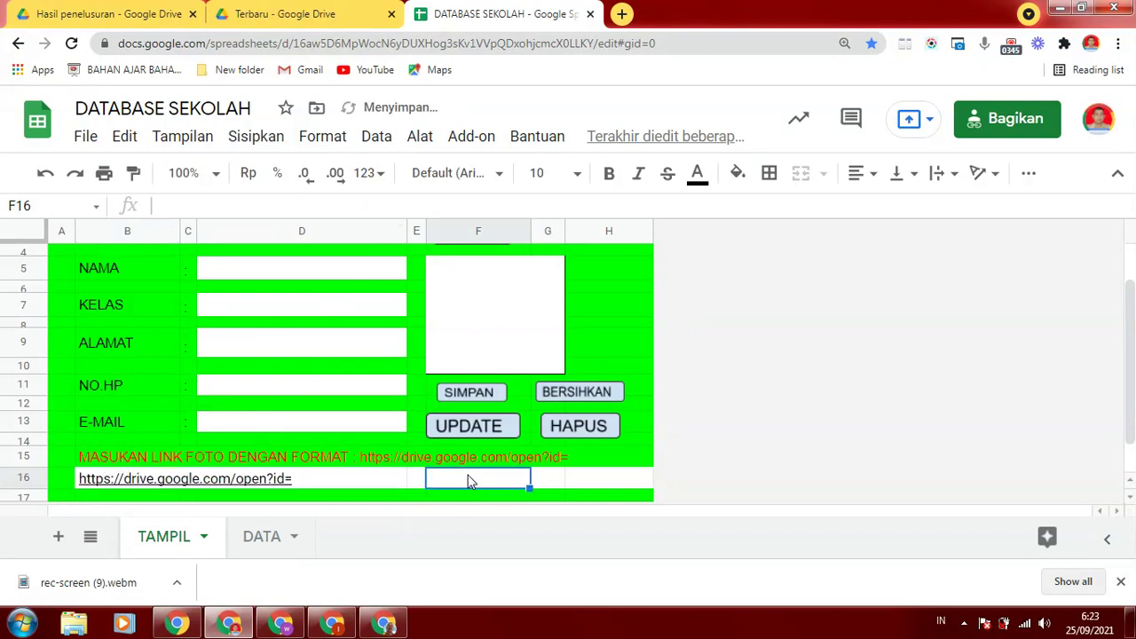
left_click(182, 484)
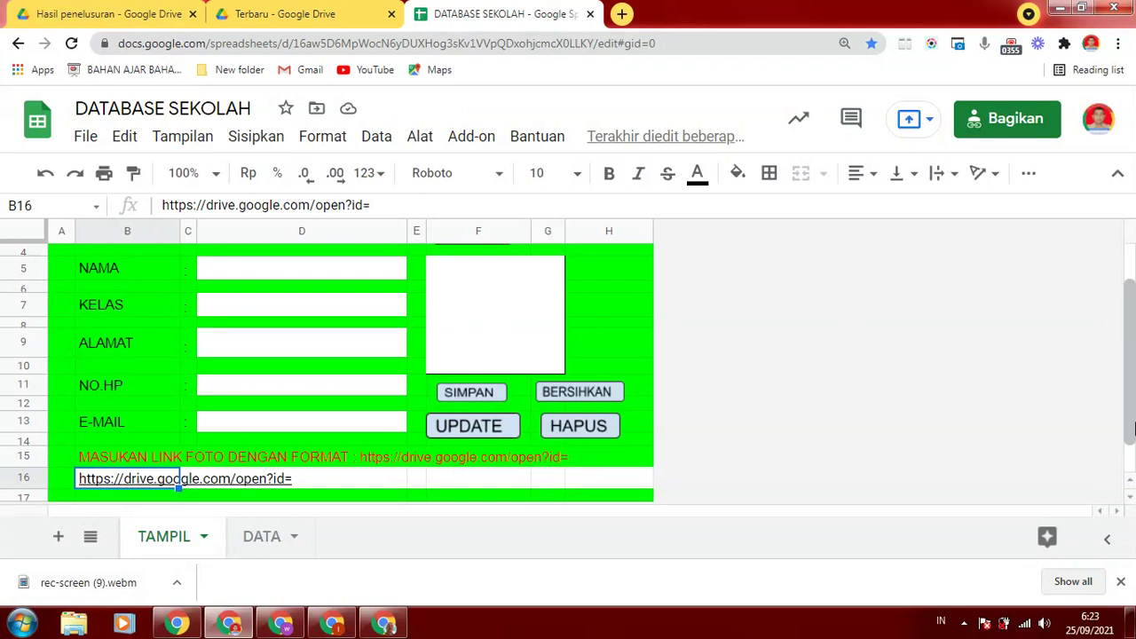
scroll(1059, 381, "up", 2)
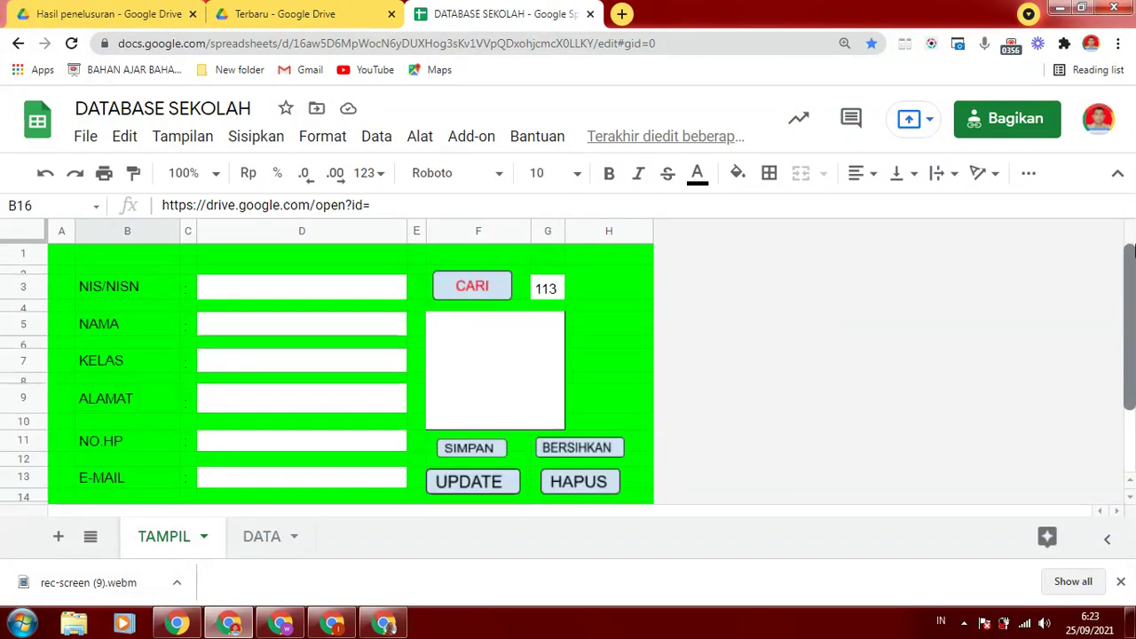
Inspect the F5:G10 =image(substitute(B16;...)) formula against the open?id= part of B16's link
left_click(480, 352)
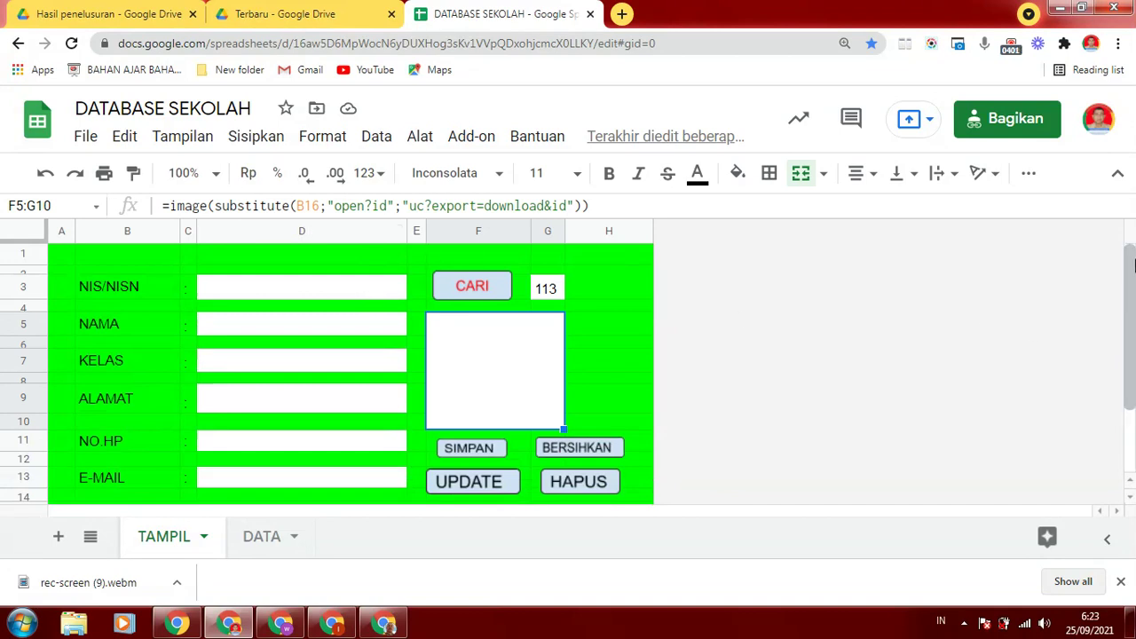
scroll(1130, 293, "down", 1)
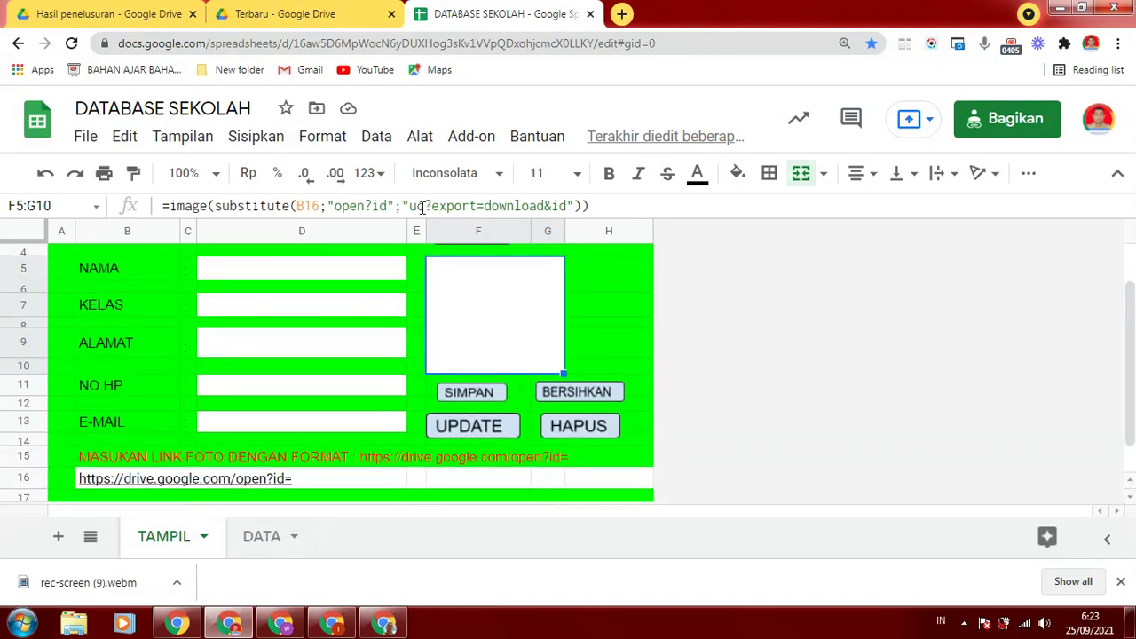
scroll(1129, 391, "down", 1)
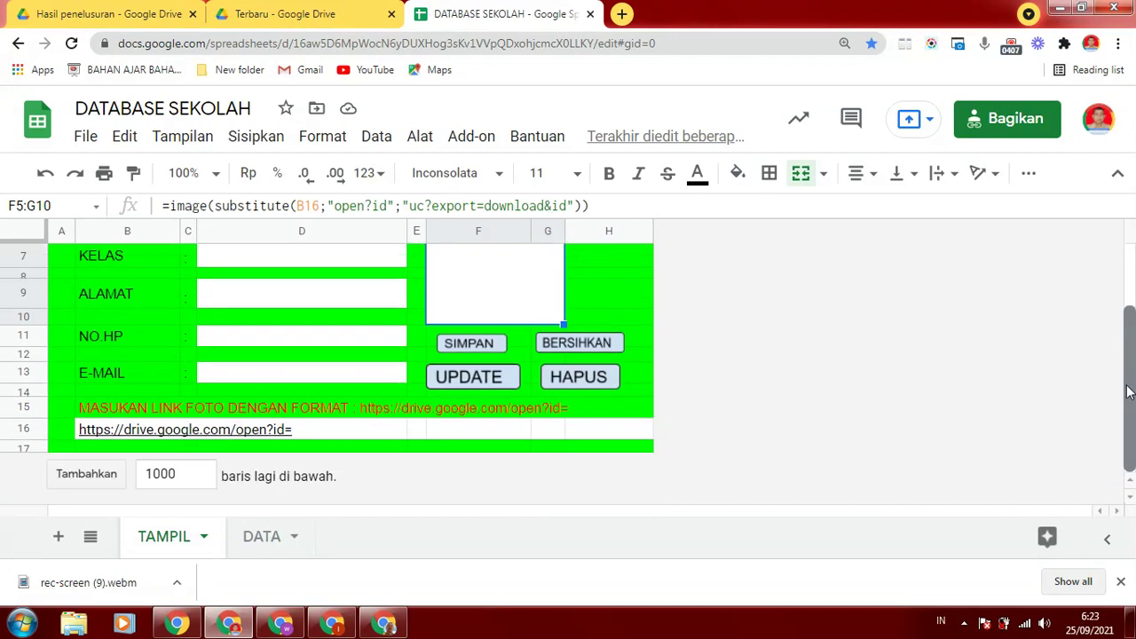
left_click(182, 434)
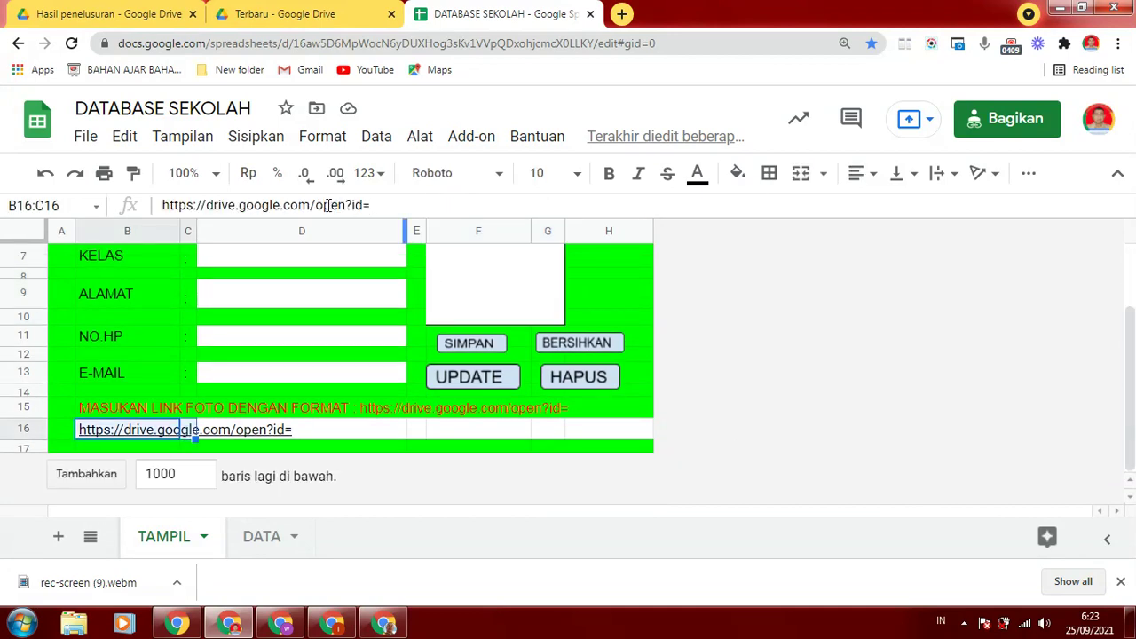
left_click_drag(316, 205, 398, 208)
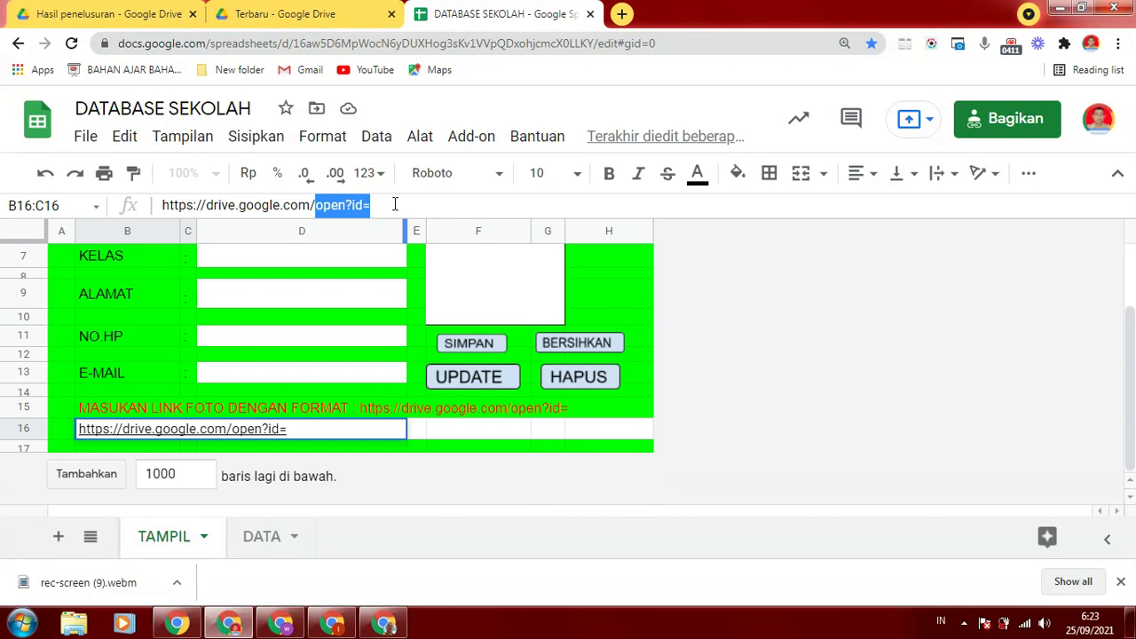
left_click(511, 275)
scroll(1128, 337, "up", 2)
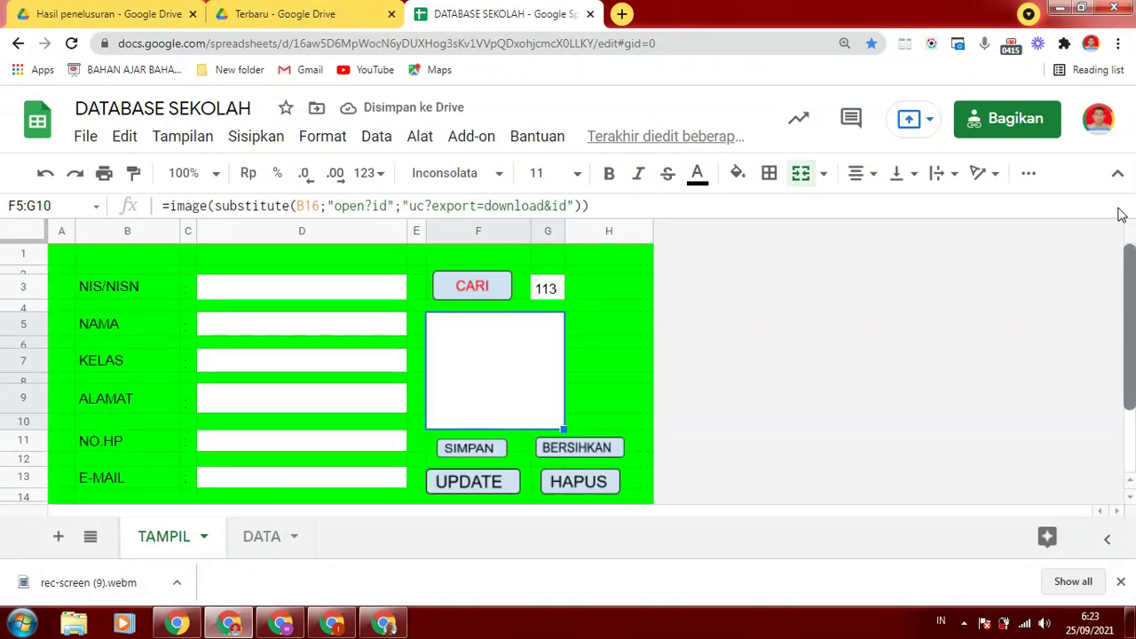
Enter NIS 115, name NAMA5, class 7C and address BANDUNG in the TAMPIL form
left_click(351, 283)
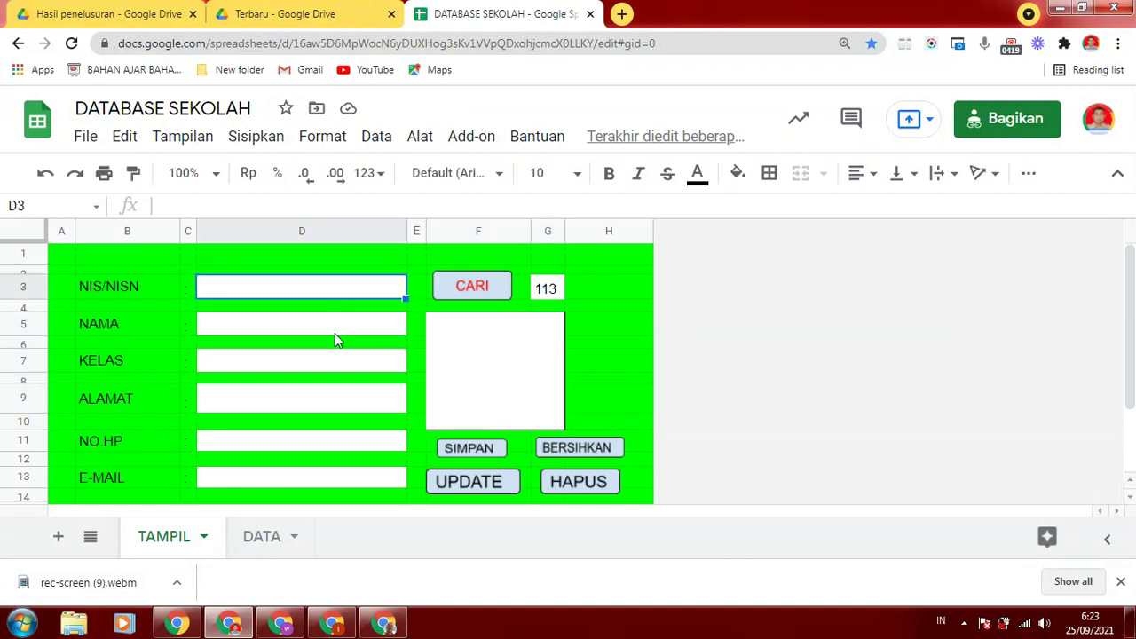
type("115")
left_click(243, 326)
type("NAMA5")
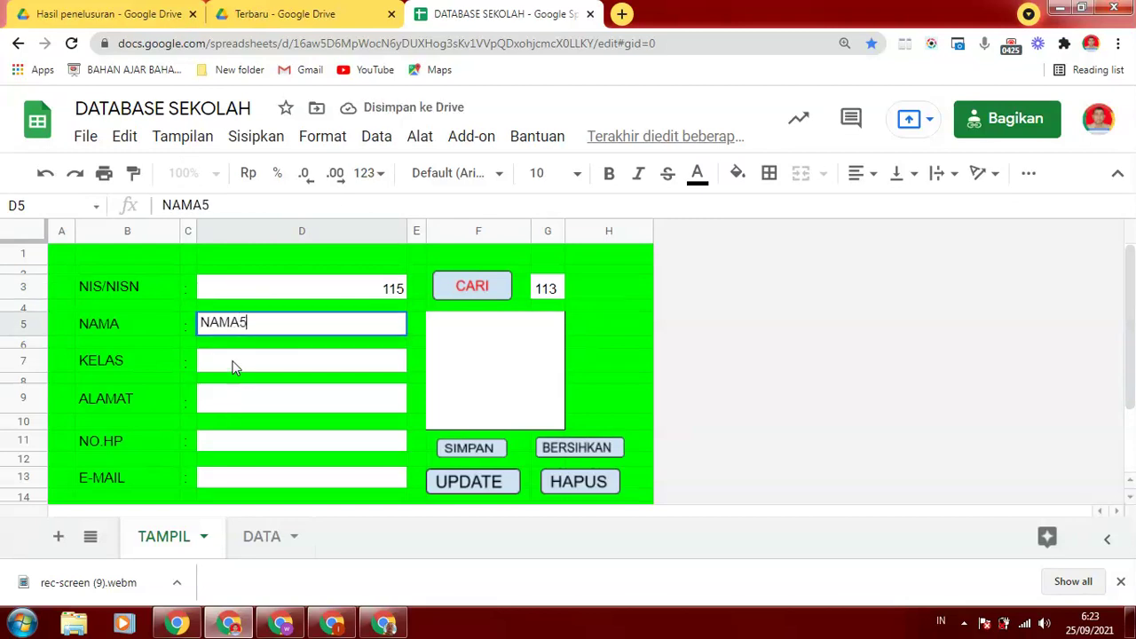
left_click(233, 362)
type("7C")
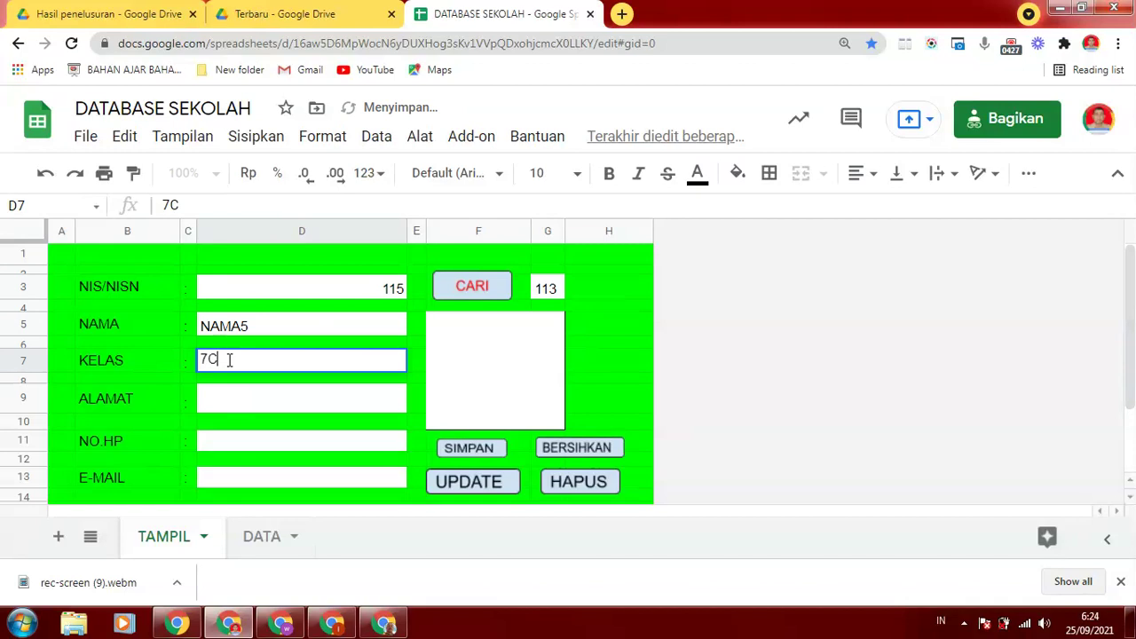
left_click(270, 400)
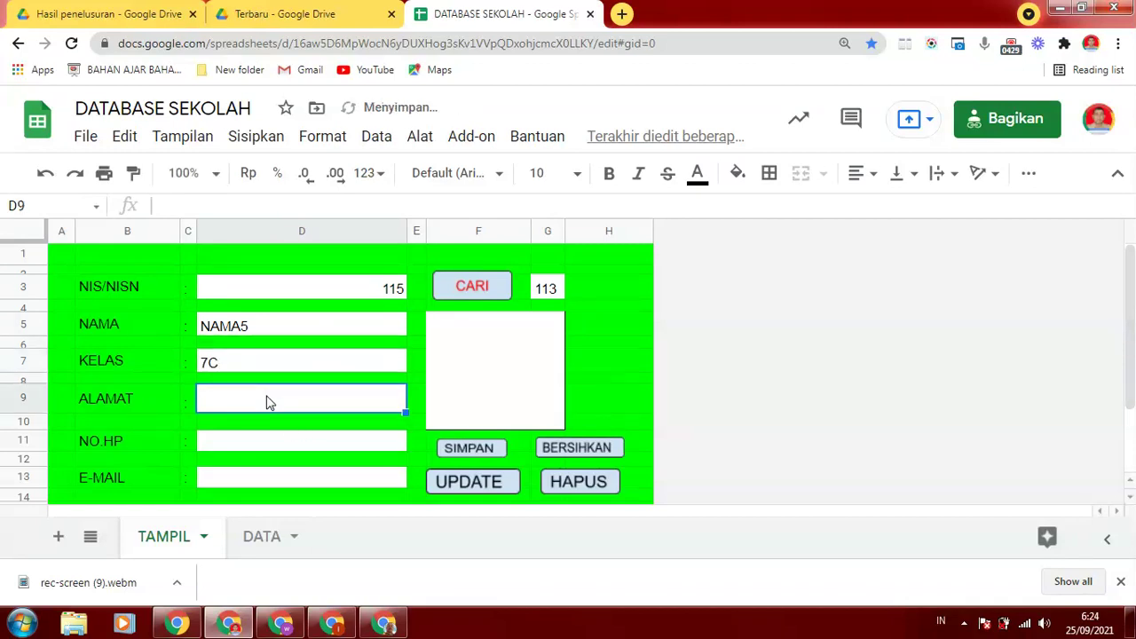
type("BANDUNG")
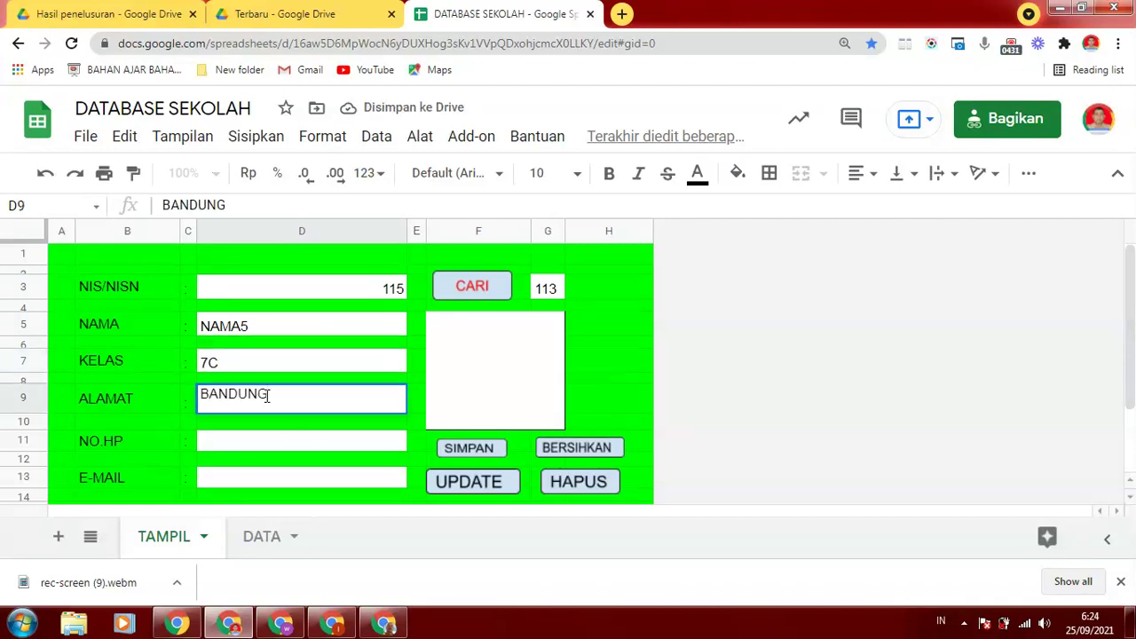
Fill in the phone number and e-mail address fields, then select photo link cell B16
left_click(211, 441)
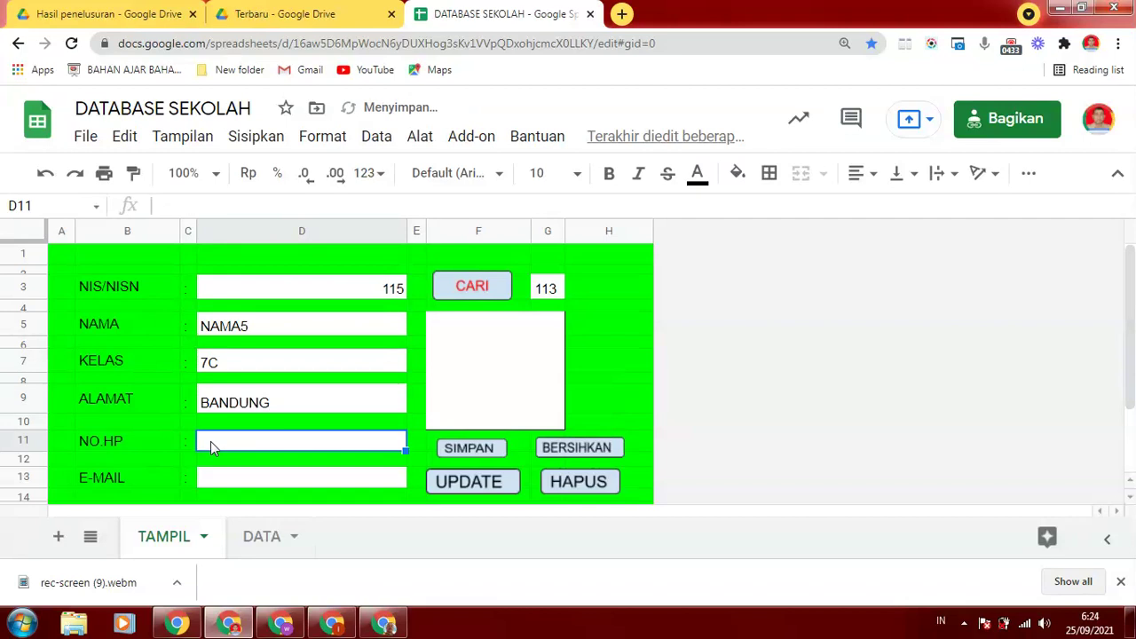
type("0813XXXX")
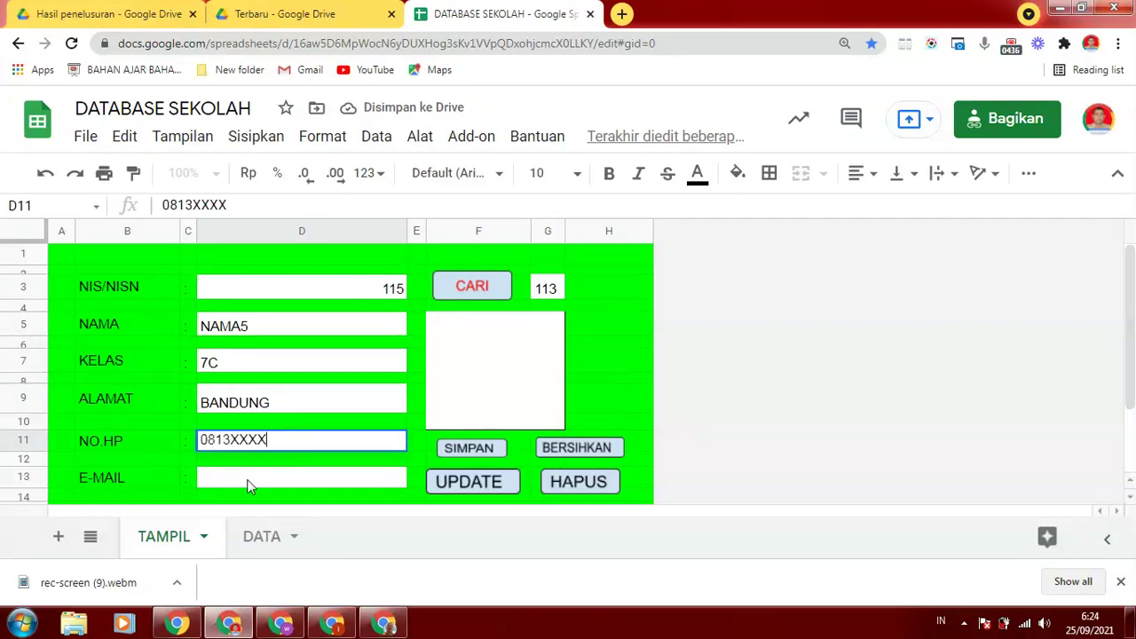
left_click(247, 485)
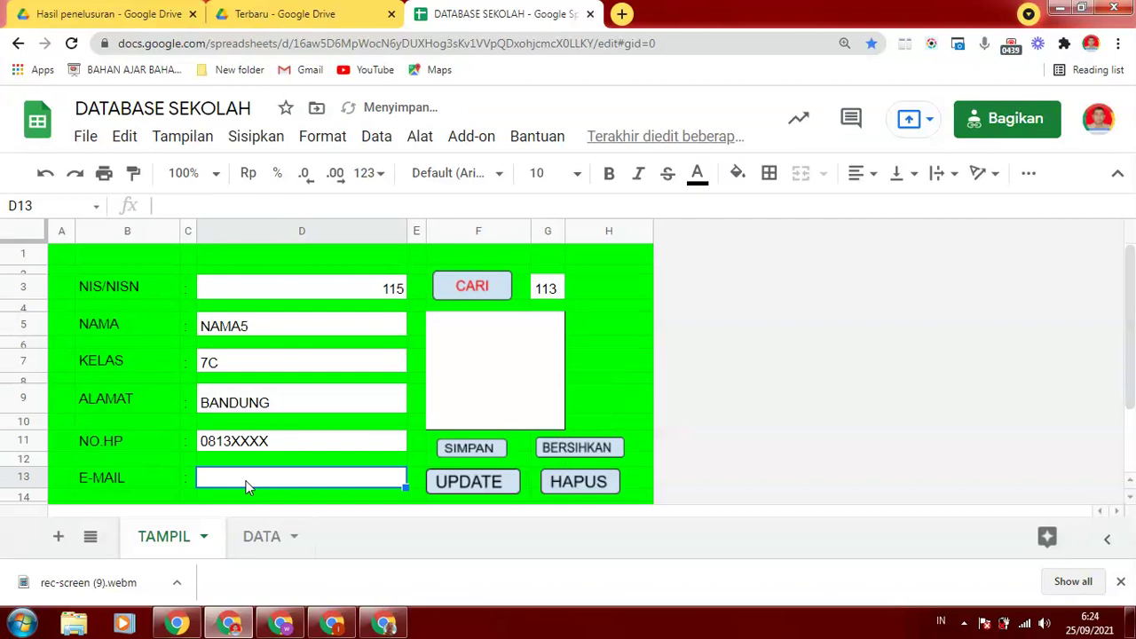
type("SAYA")
key("BackSpace")
key("BackSpace")
key("BackSpace")
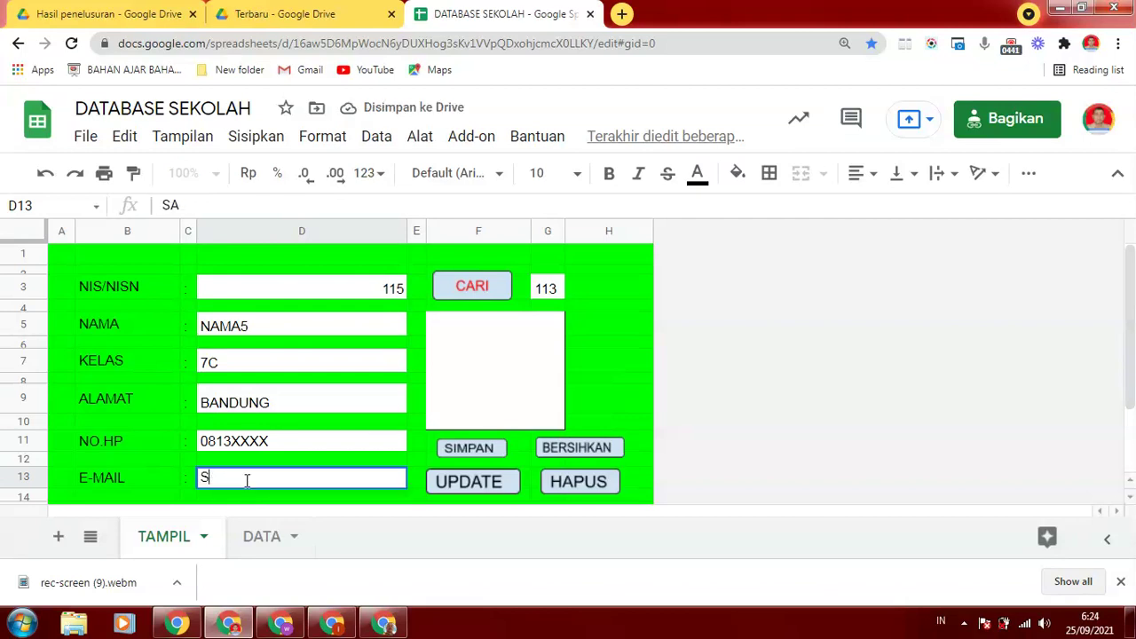
type("ASAYA")
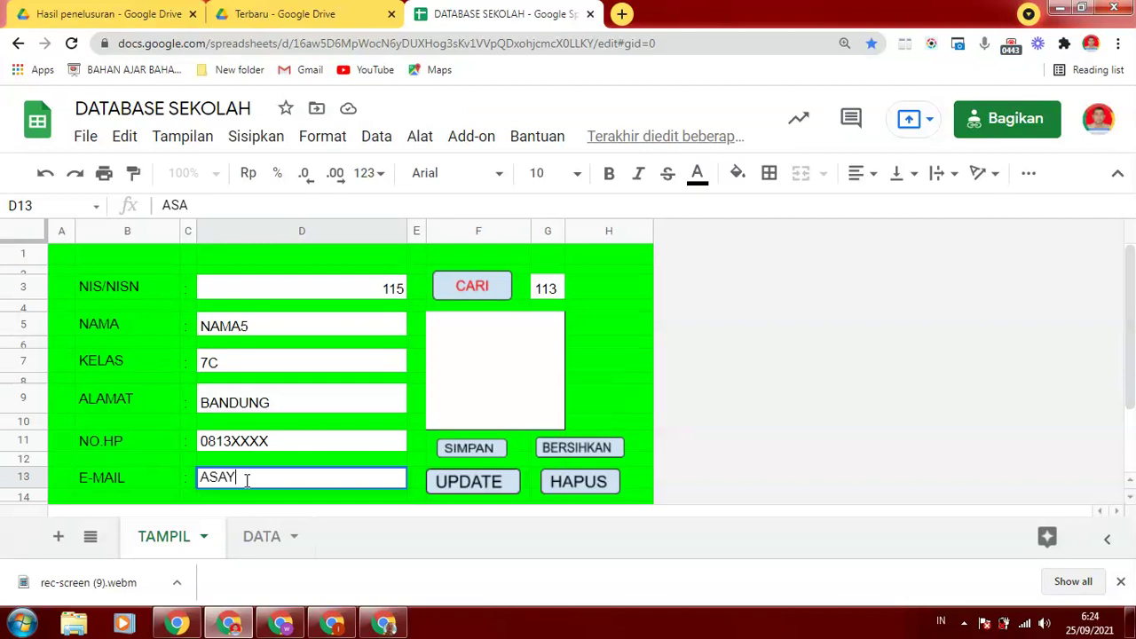
key("BackSpace")
key("BackSpace")
key("BackSpace")
key("BackSpace")
key("BackSpace")
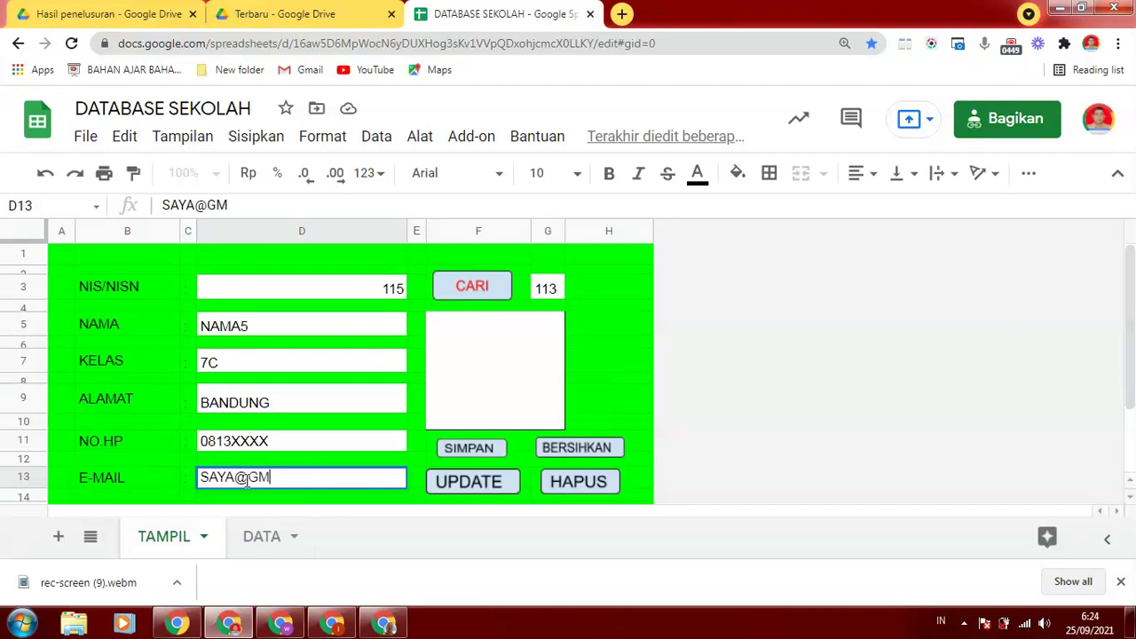
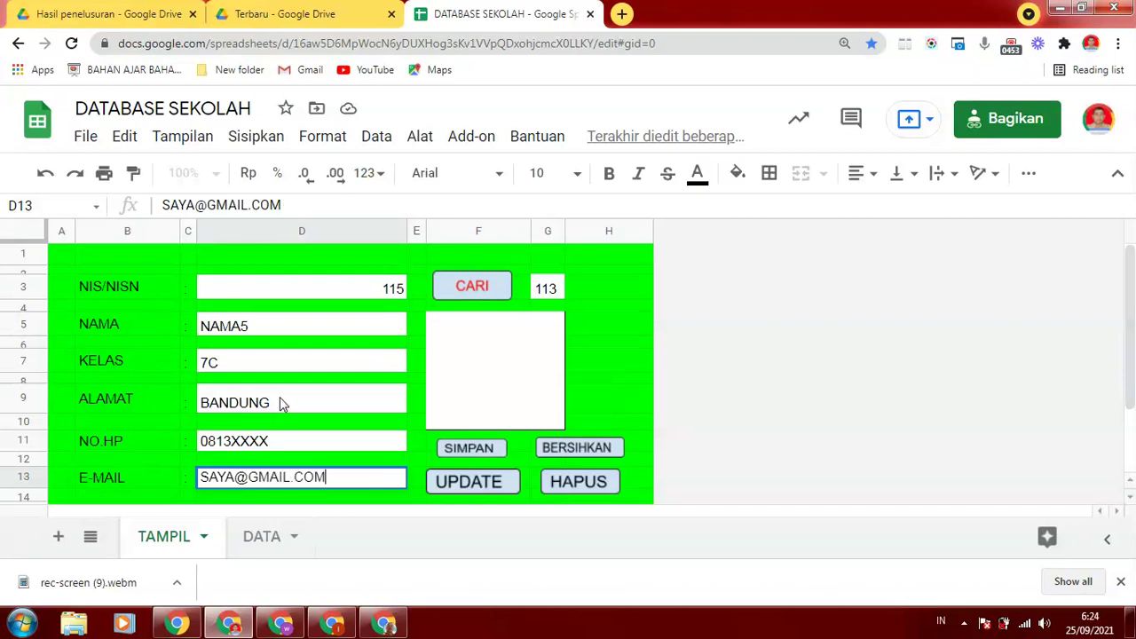
left_click(280, 402)
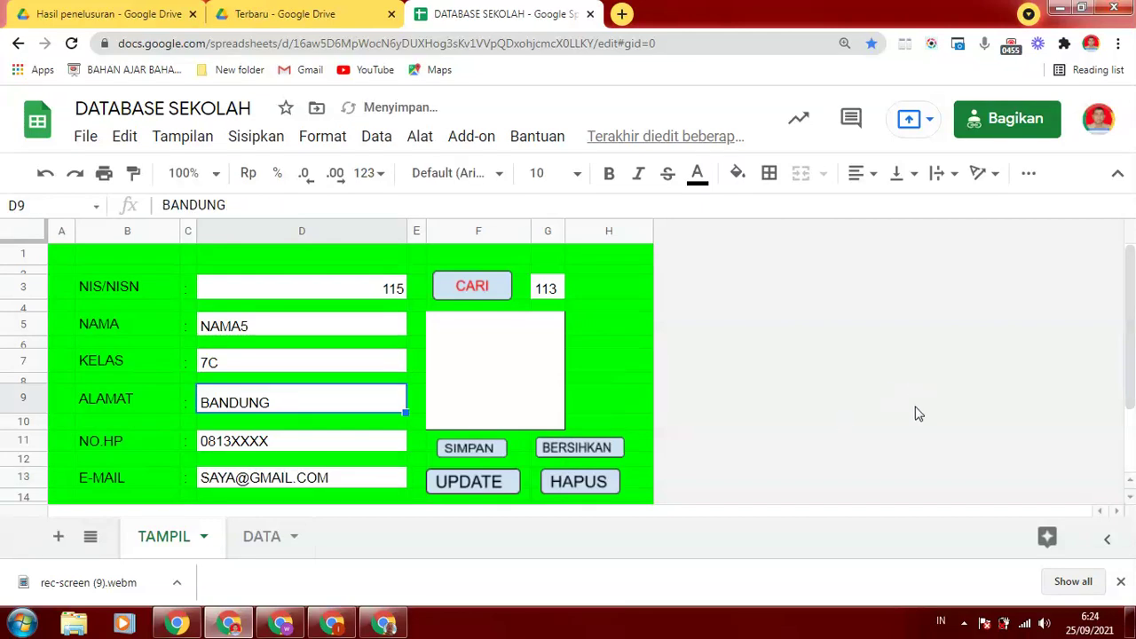
scroll(1130, 359, "down", 2)
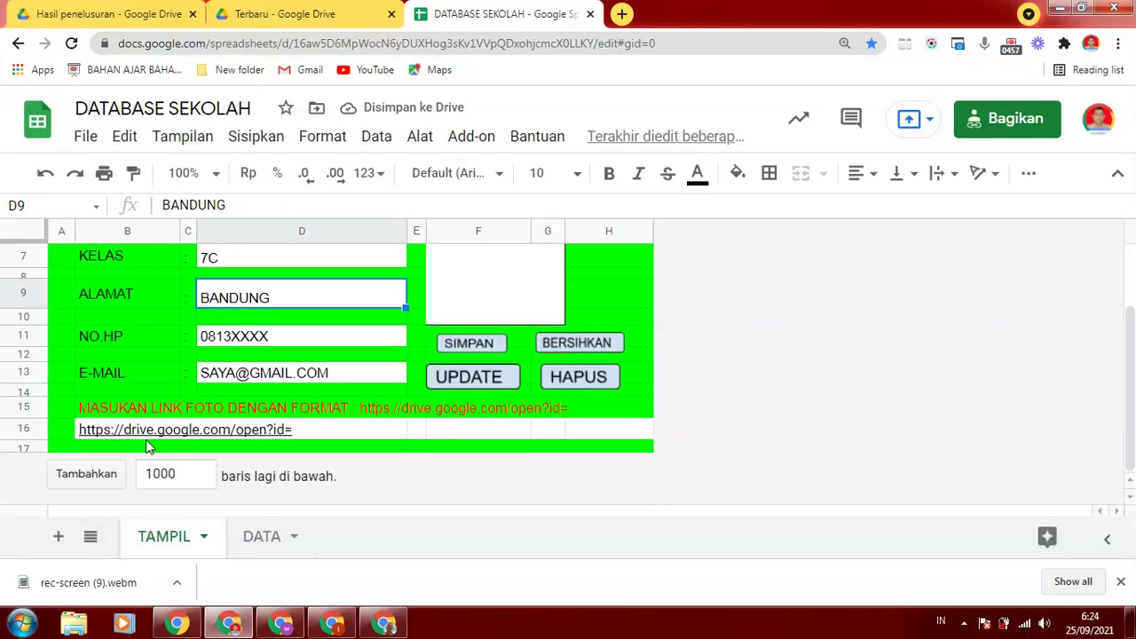
left_click(113, 437)
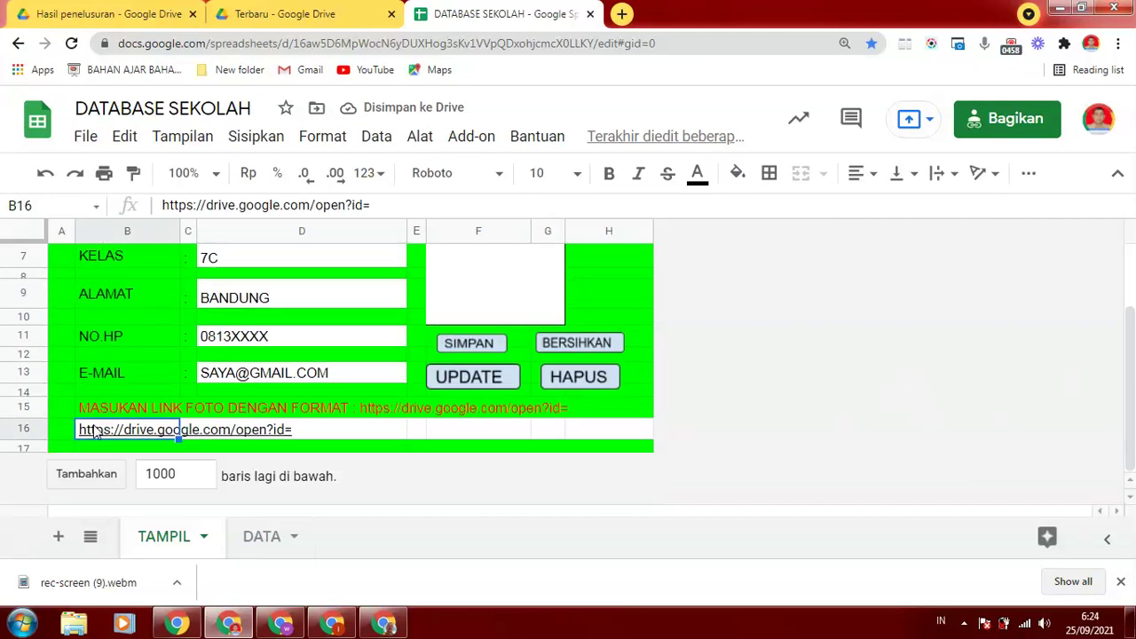
left_click(259, 16)
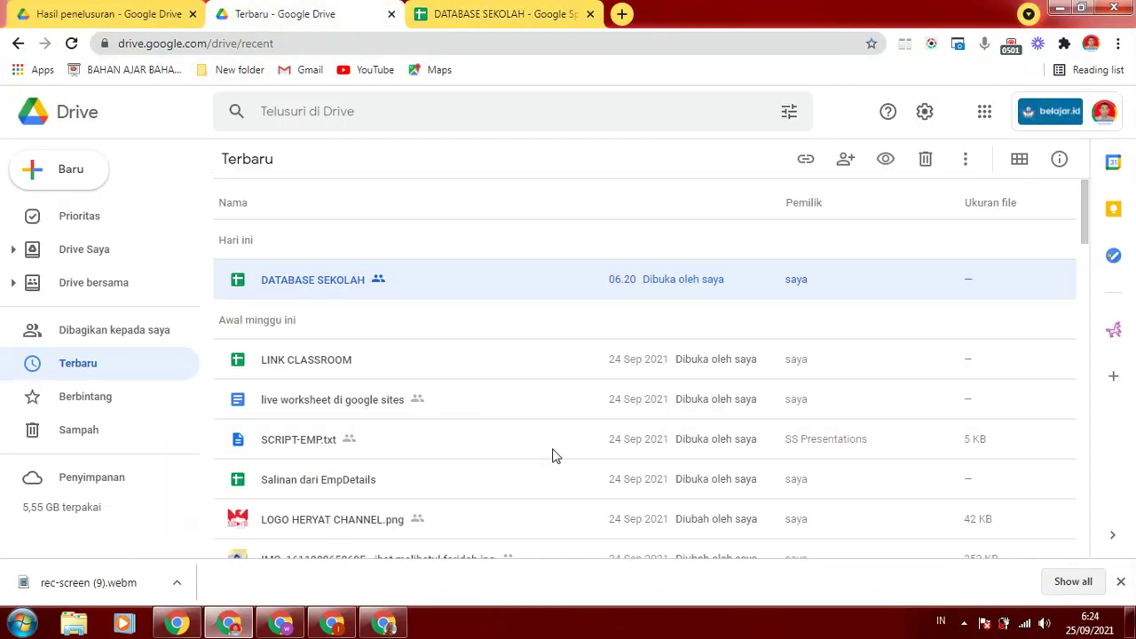
Copy the anyone-with-the-link share link of the DSCF4575 photo in Drive
left_click_drag(1085, 212, 1087, 241)
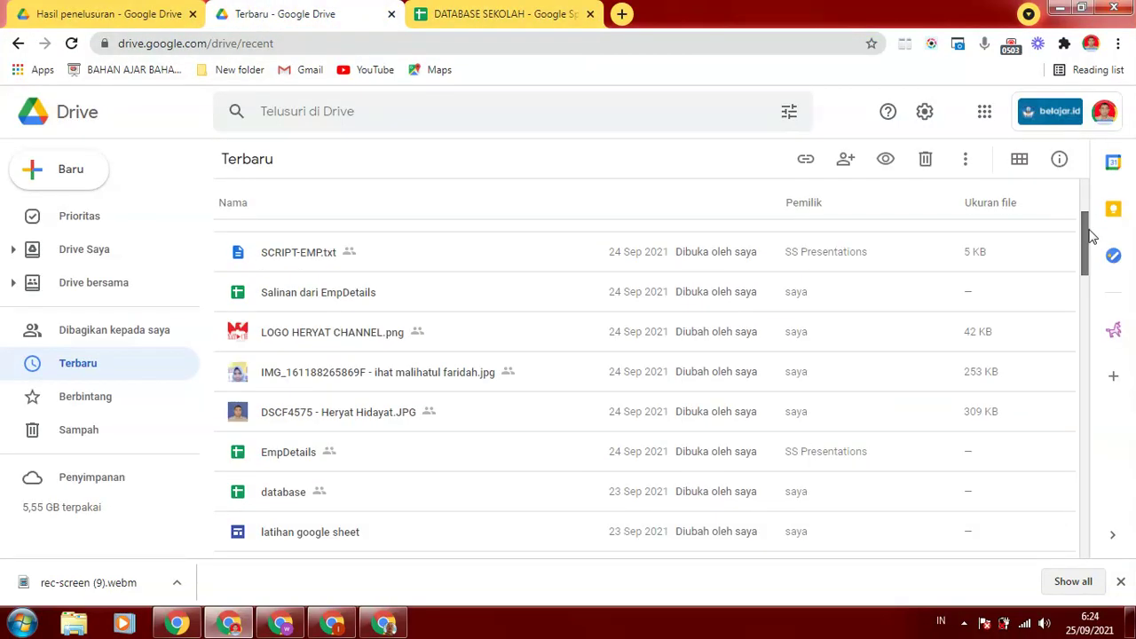
right_click(332, 416)
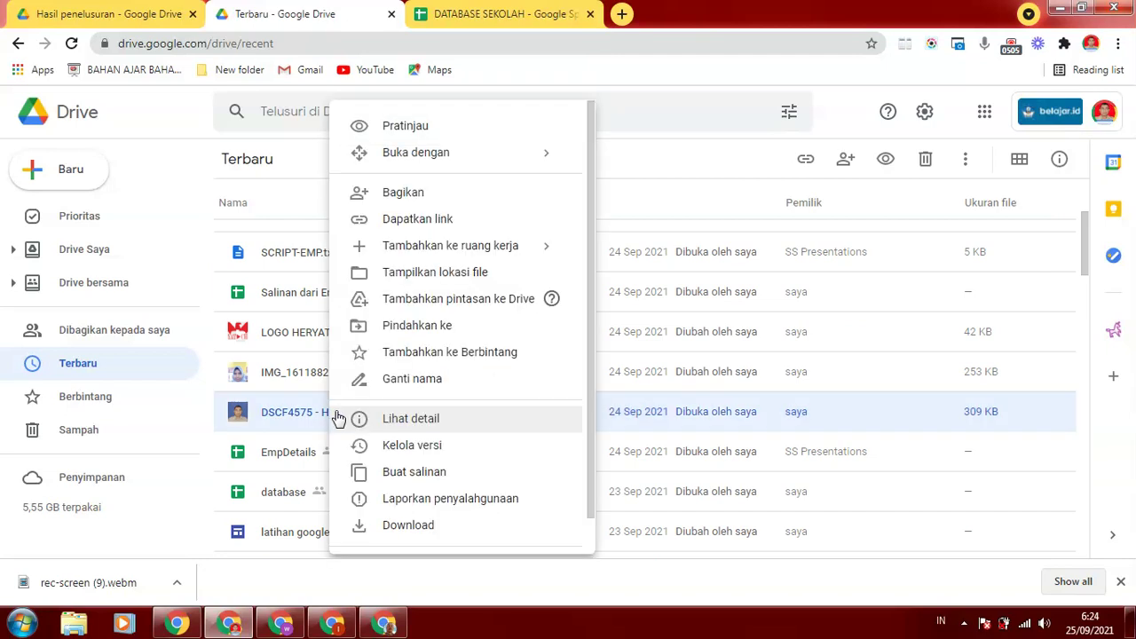
left_click(413, 222)
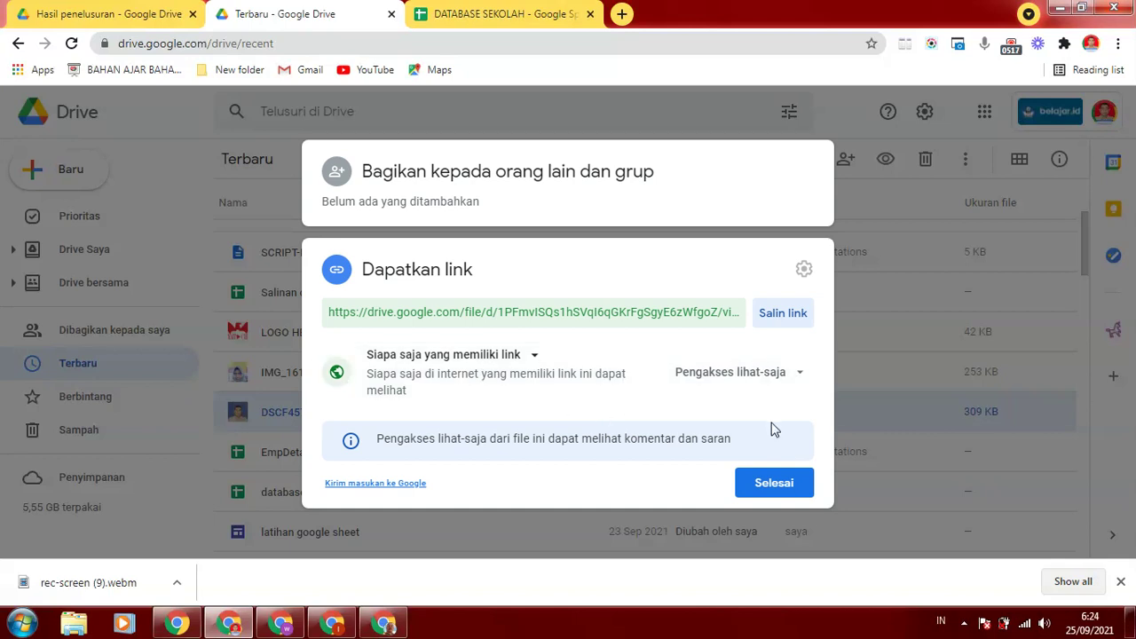
left_click(537, 313)
left_click(503, 313)
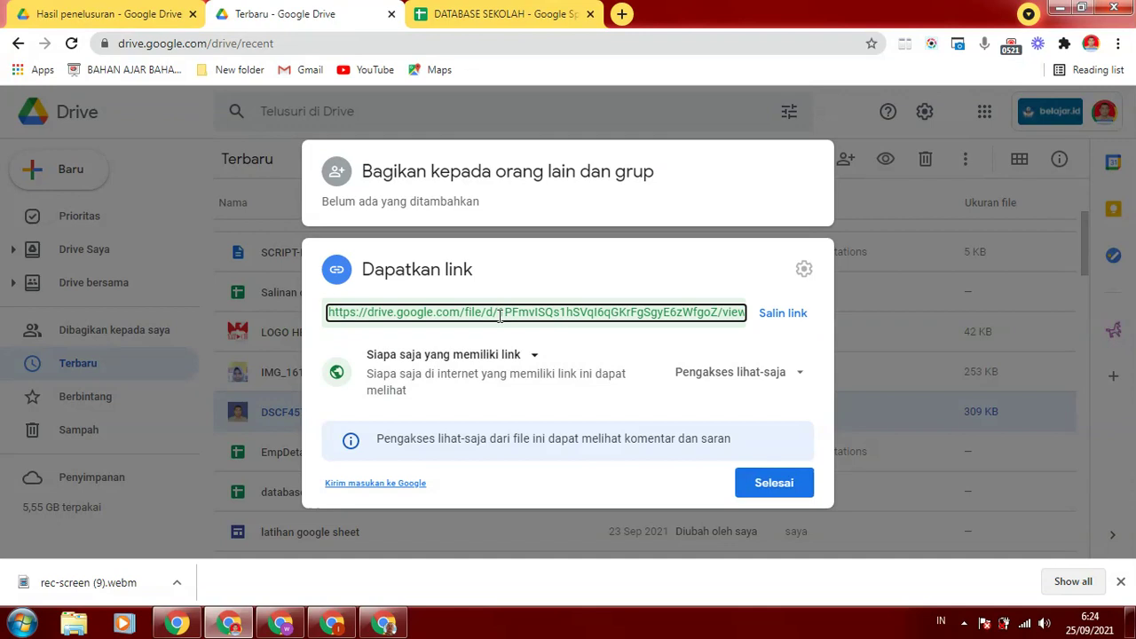
left_click_drag(500, 313, 649, 332)
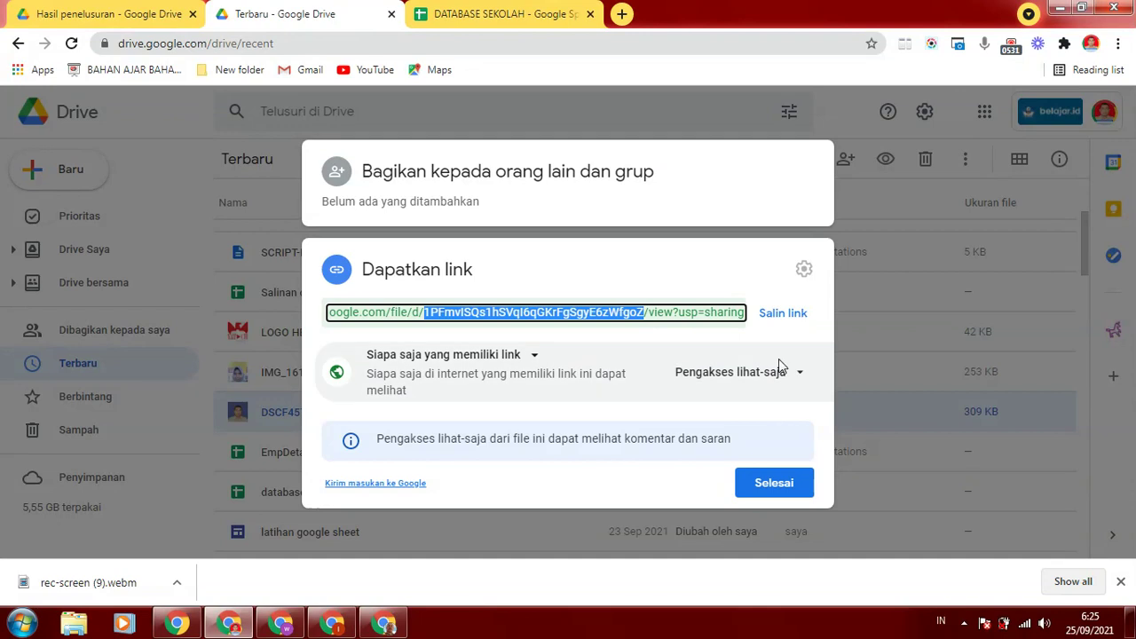
left_click(784, 316)
left_click(761, 485)
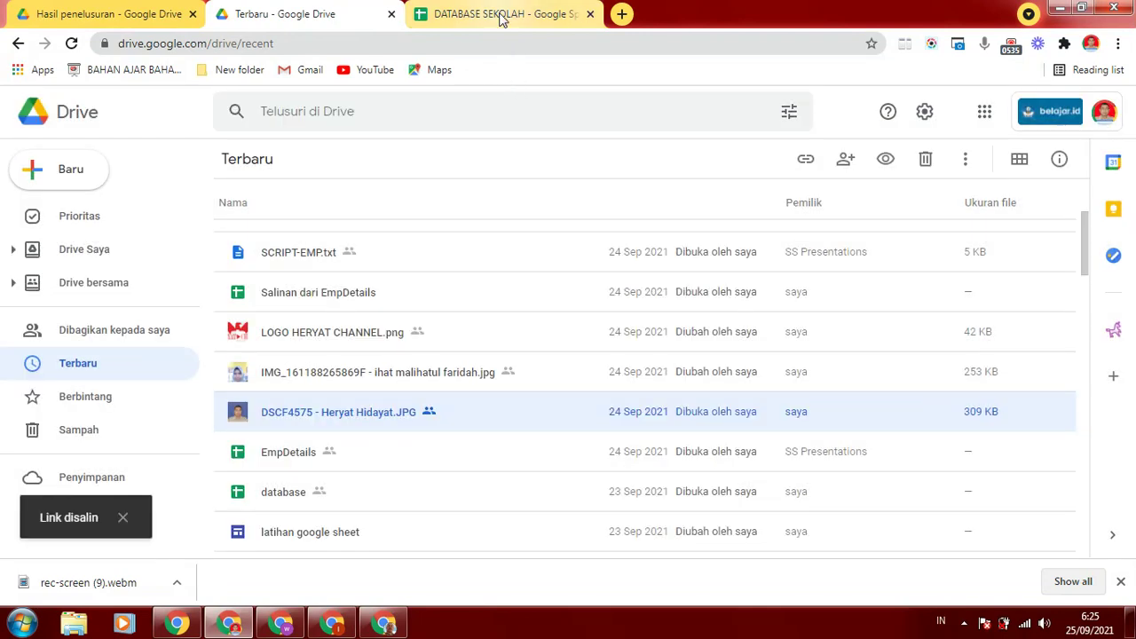
left_click(511, 14)
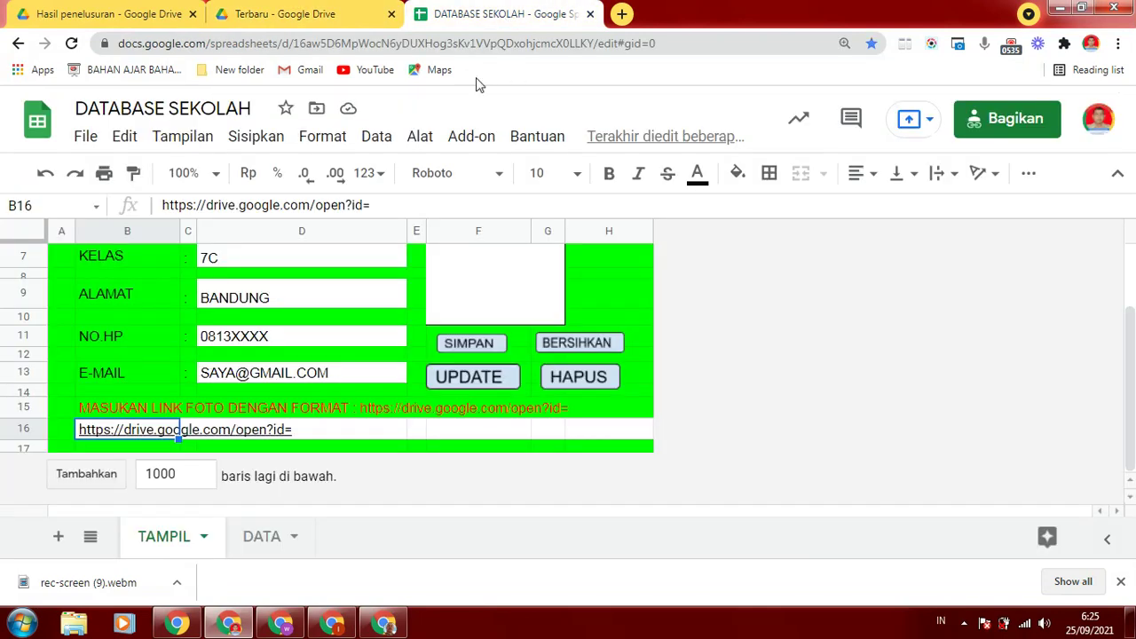
Paste the copied Drive photo link into B16 after open?id=
left_click(390, 204)
key("Return")
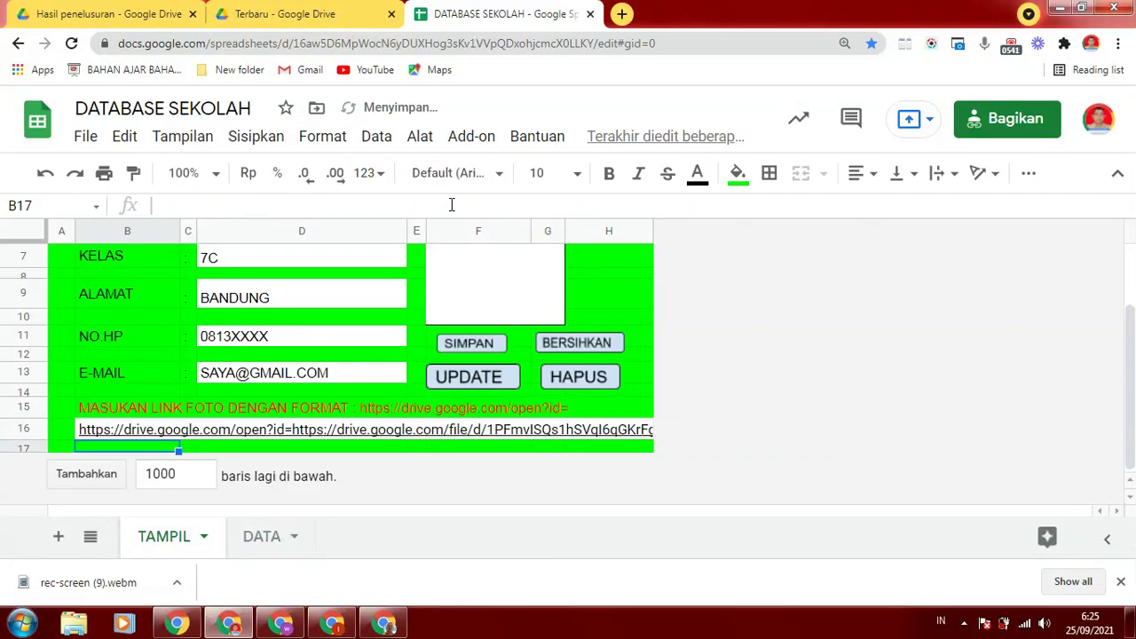
scroll(1132, 390, "up", 2)
scroll(1132, 386, "down", 1)
left_click_drag(1132, 383, 1132, 396)
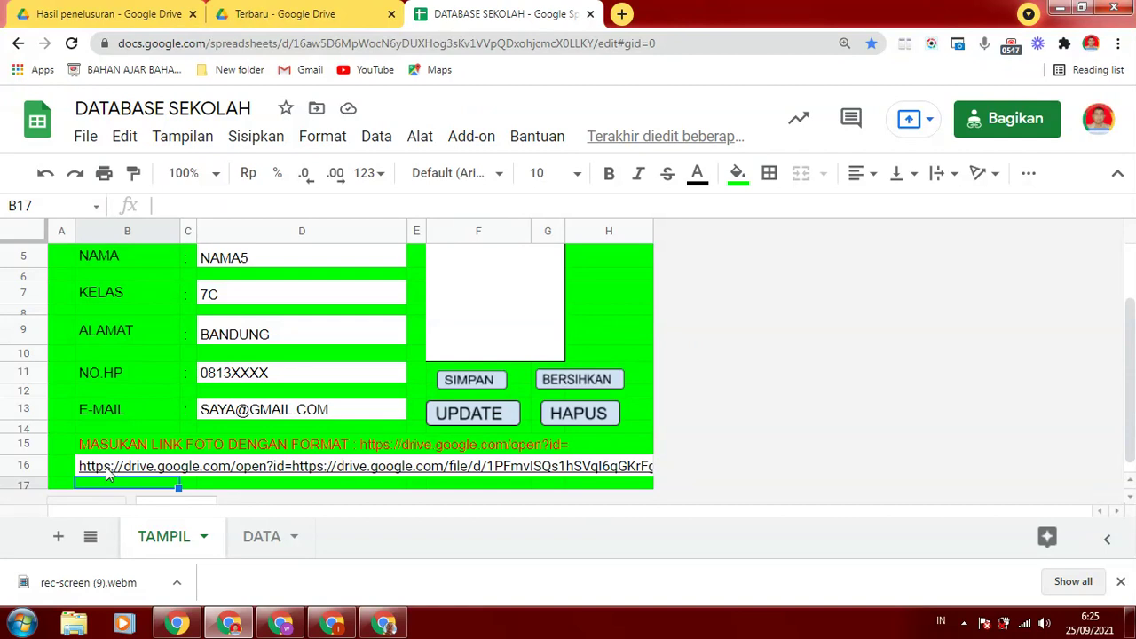
Trim B16's duplicate link prefix and the trailing /view?usp=sharing, leaving only the file id
left_click(111, 475)
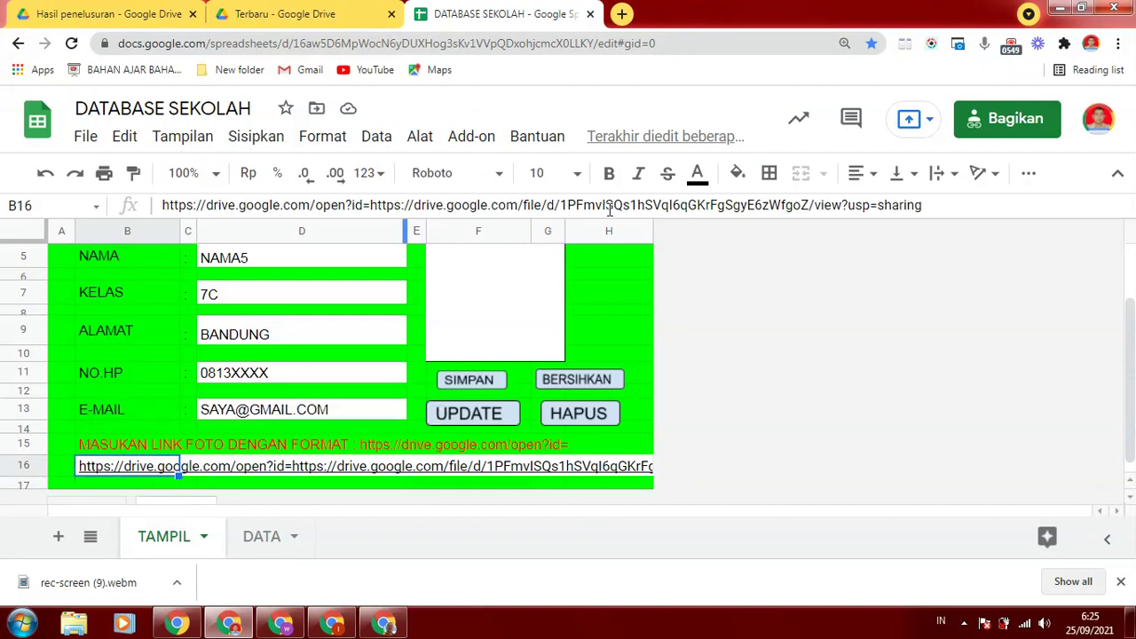
left_click_drag(371, 205, 561, 208)
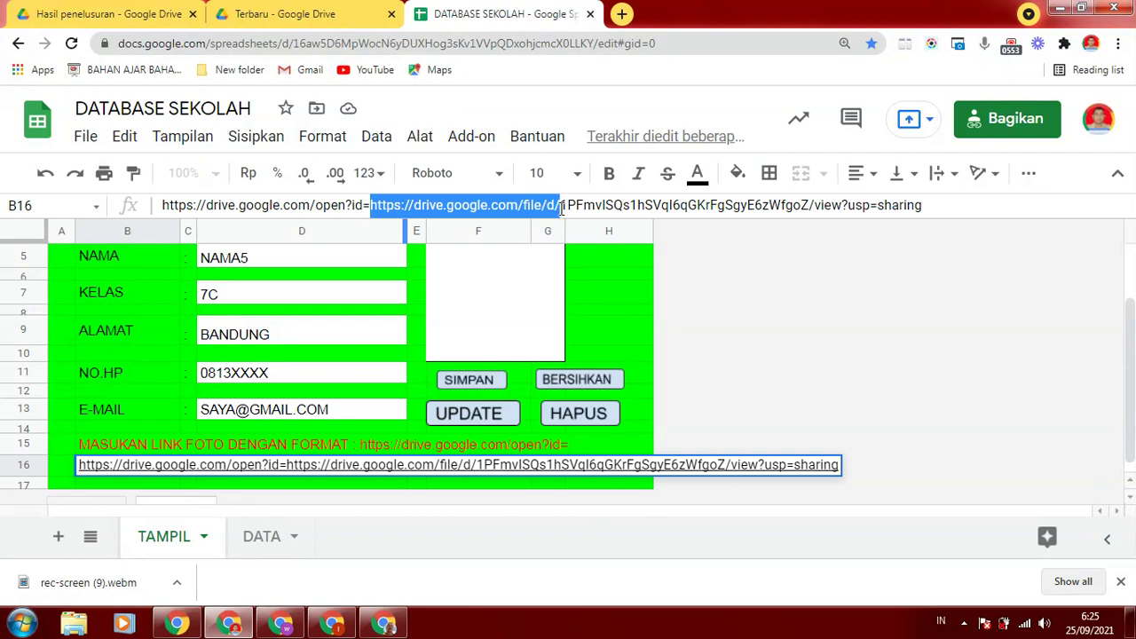
key("BackSpace")
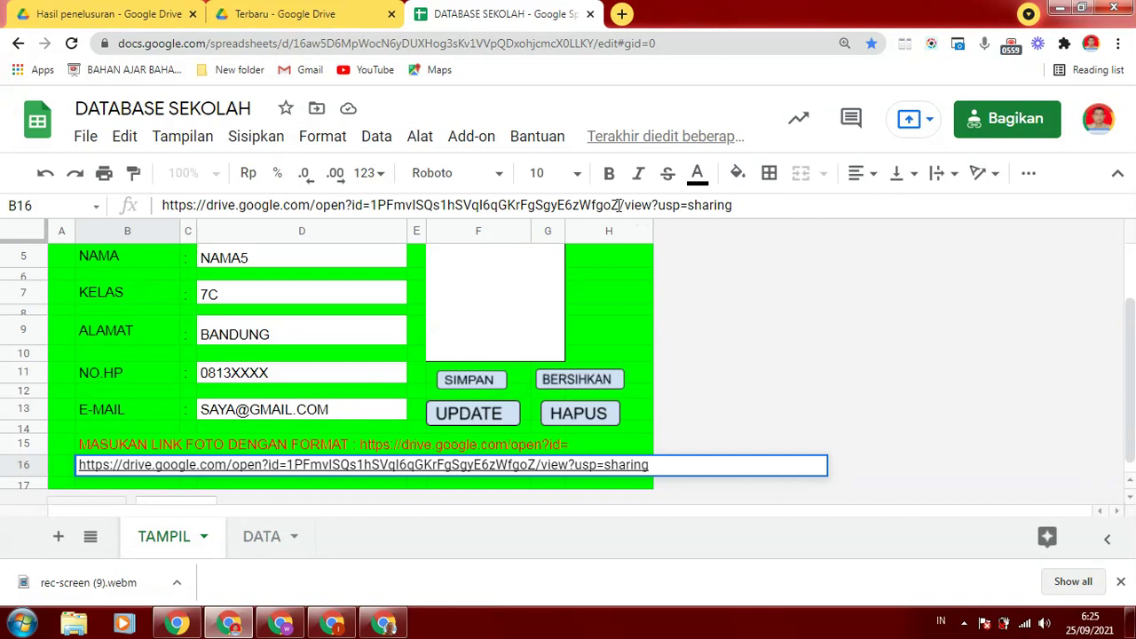
left_click_drag(620, 205, 750, 210)
key("BackSpace")
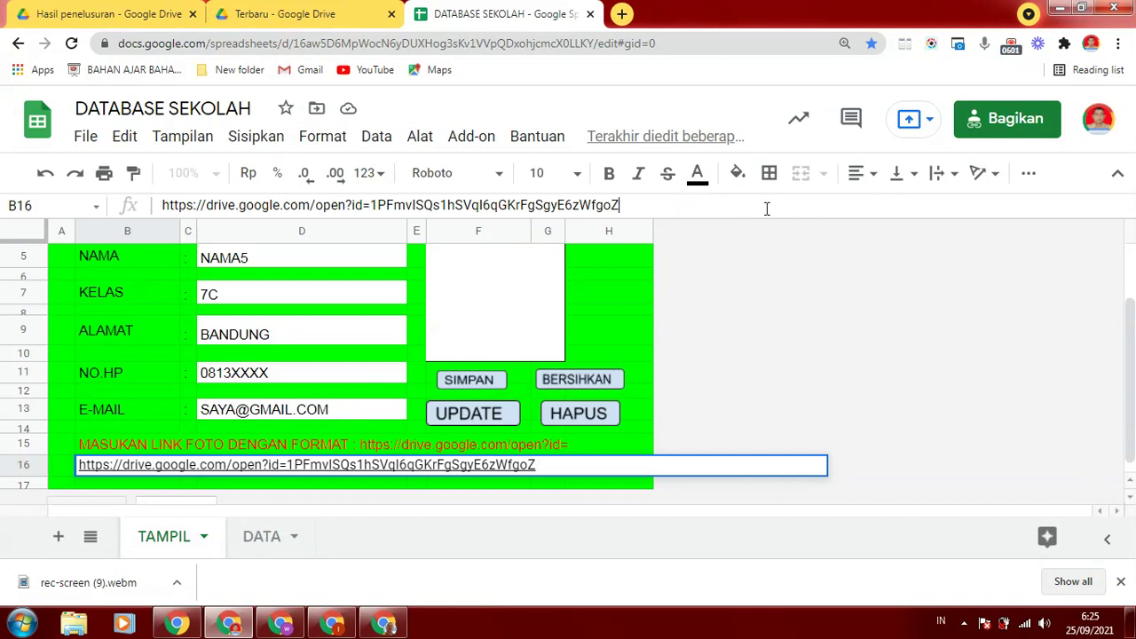
key("Return")
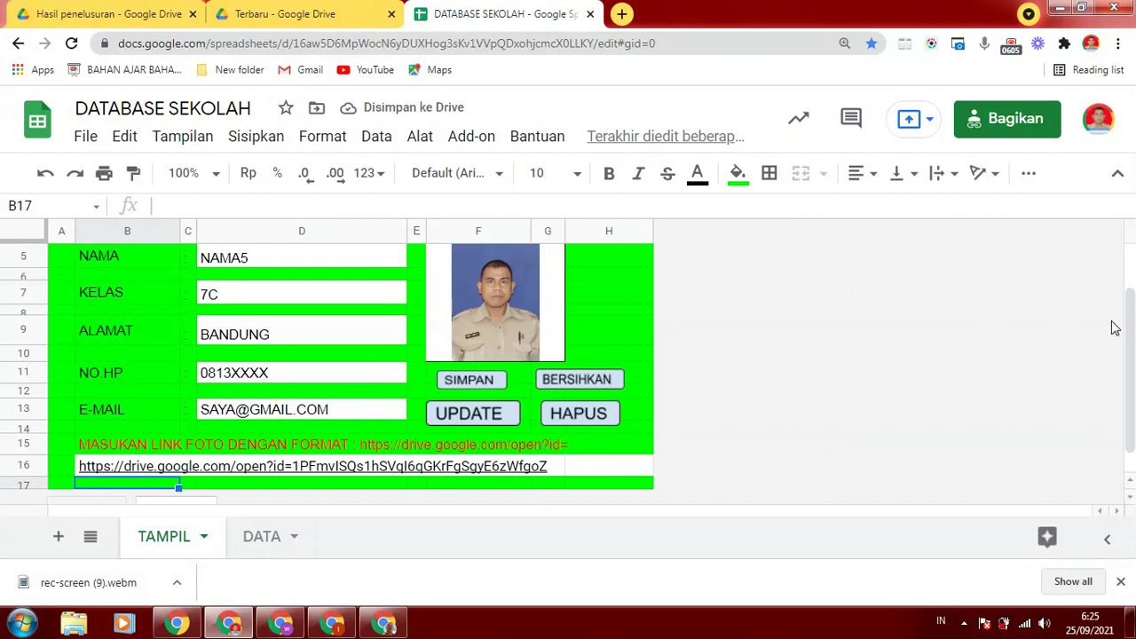
left_click_drag(1125, 325, 1132, 241)
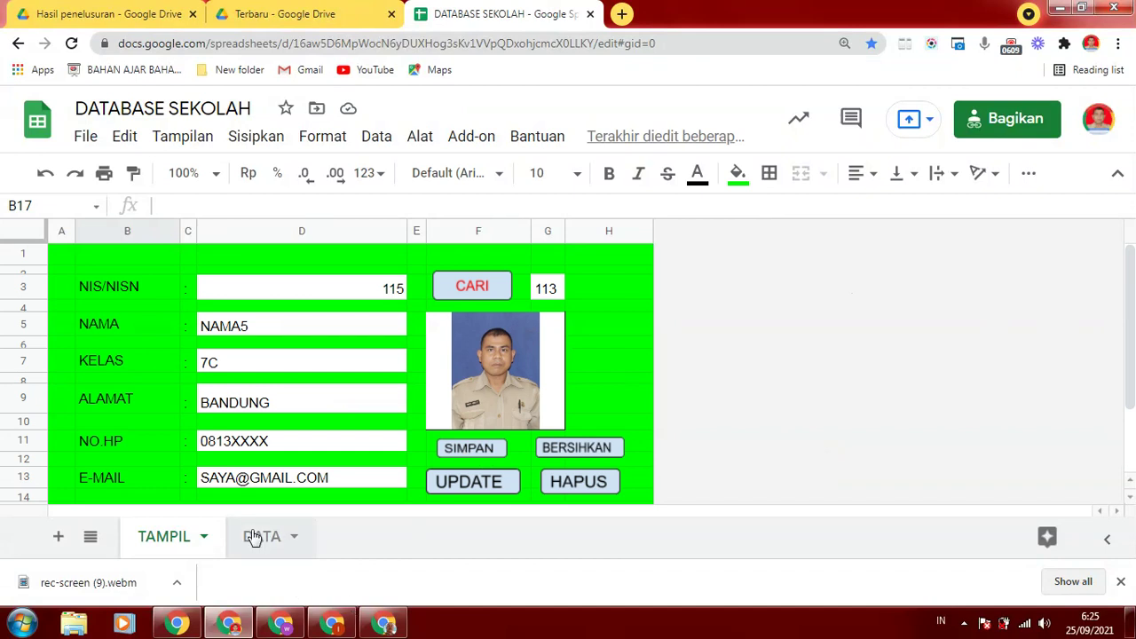
Check the form's NIS 115 and the DATA sheet's last record 114 and next empty row
left_click(368, 289)
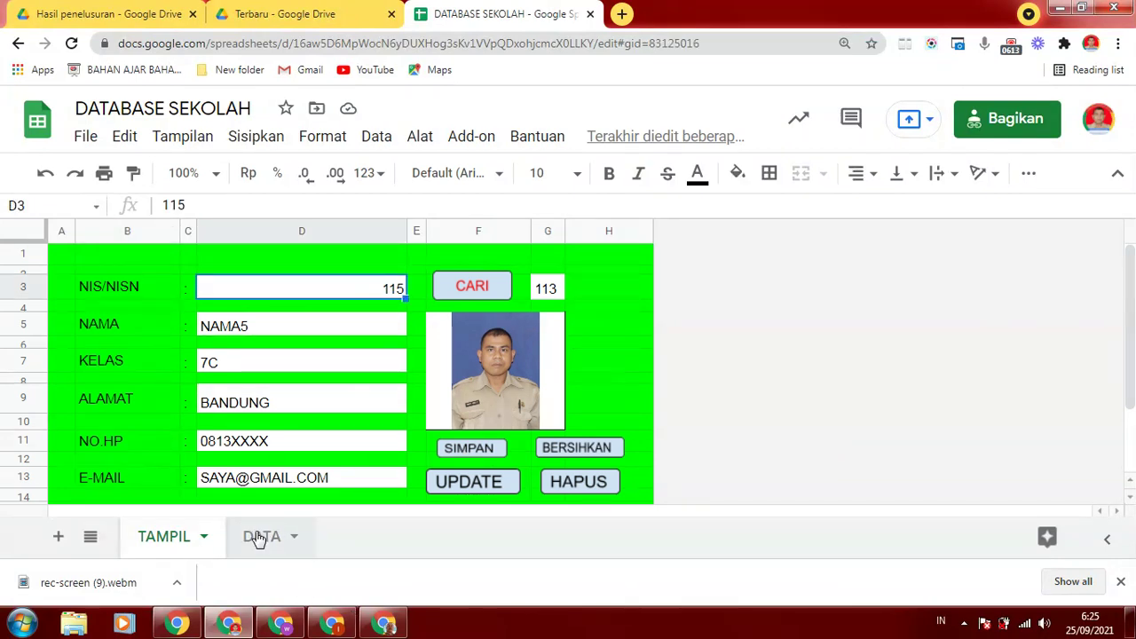
left_click(256, 536)
left_click(79, 348)
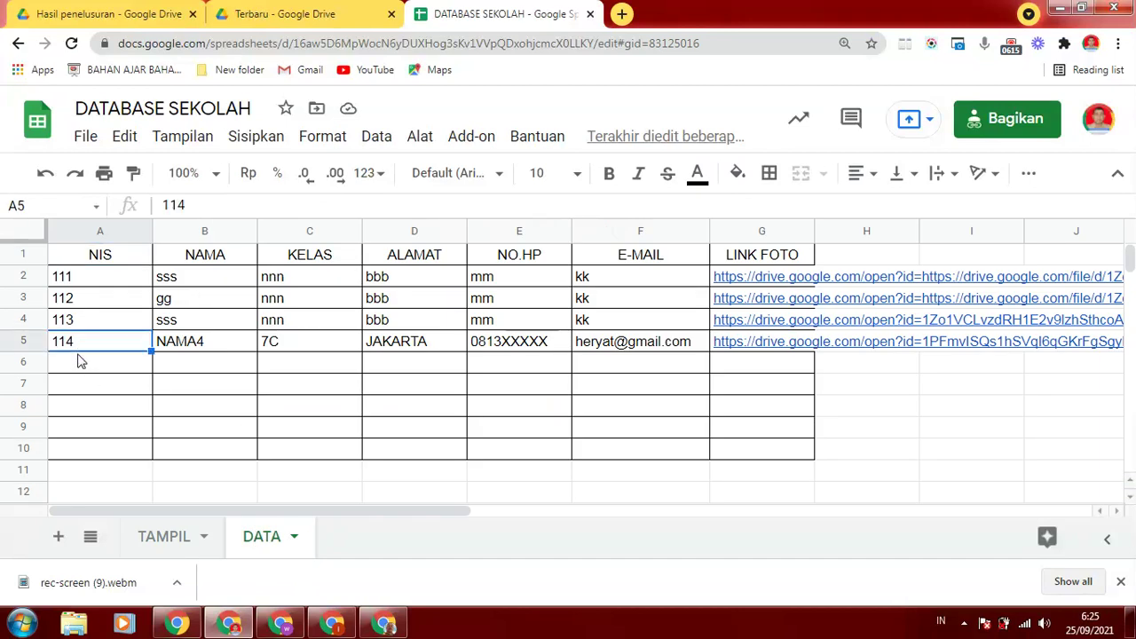
left_click(76, 366)
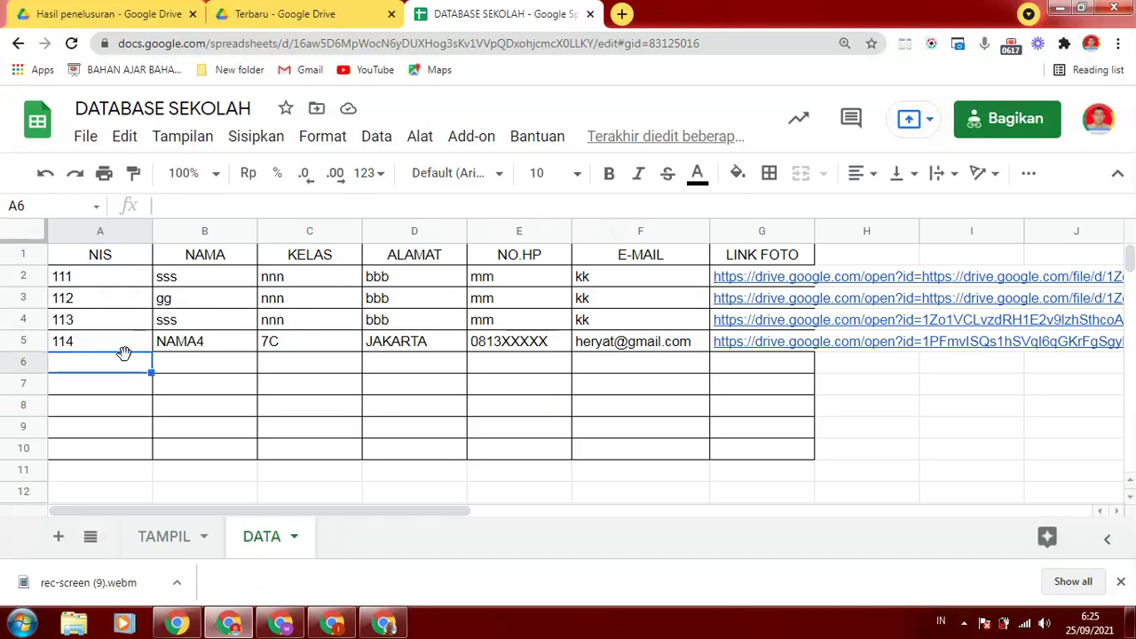
left_click(161, 536)
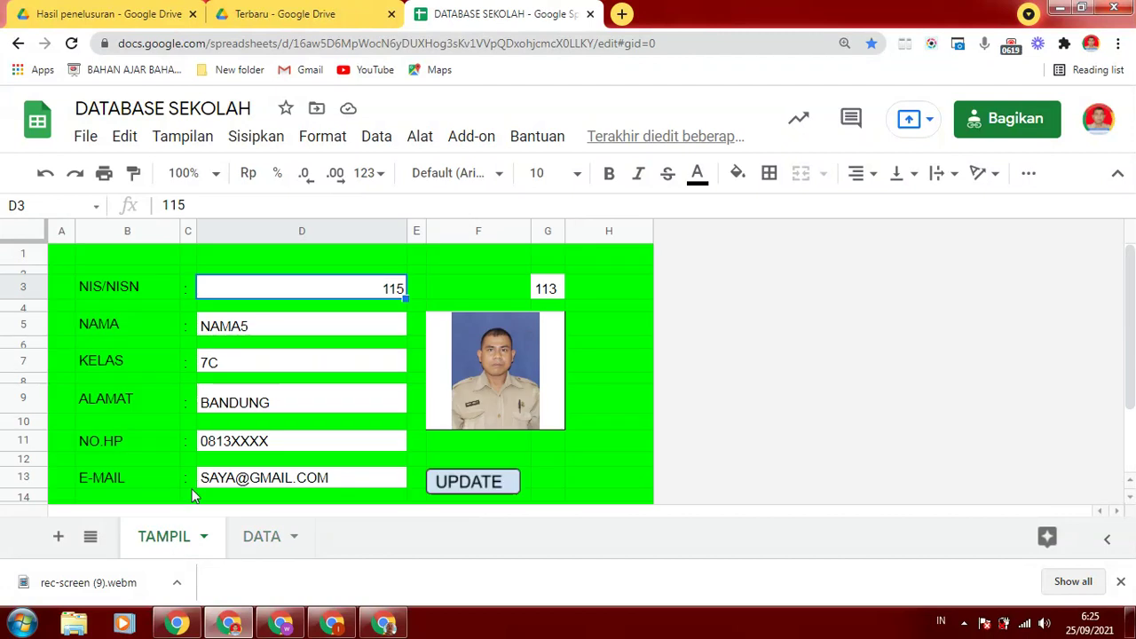
Save the student record with SIMPAN, confirm with Oke, and verify row 6 in DATA
left_click(462, 450)
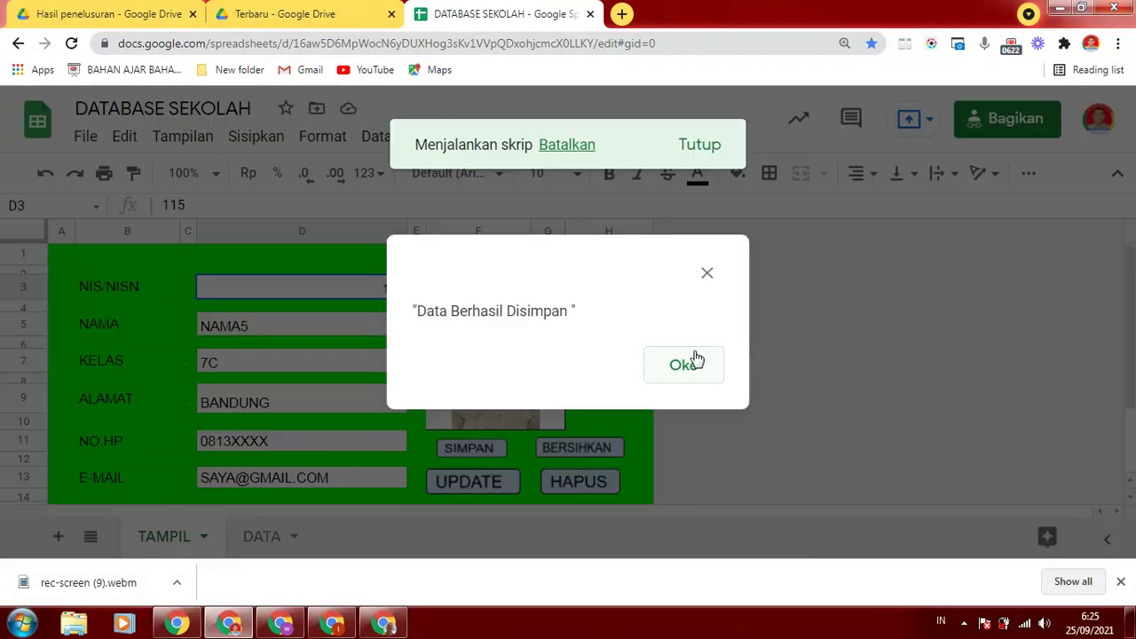
left_click(685, 373)
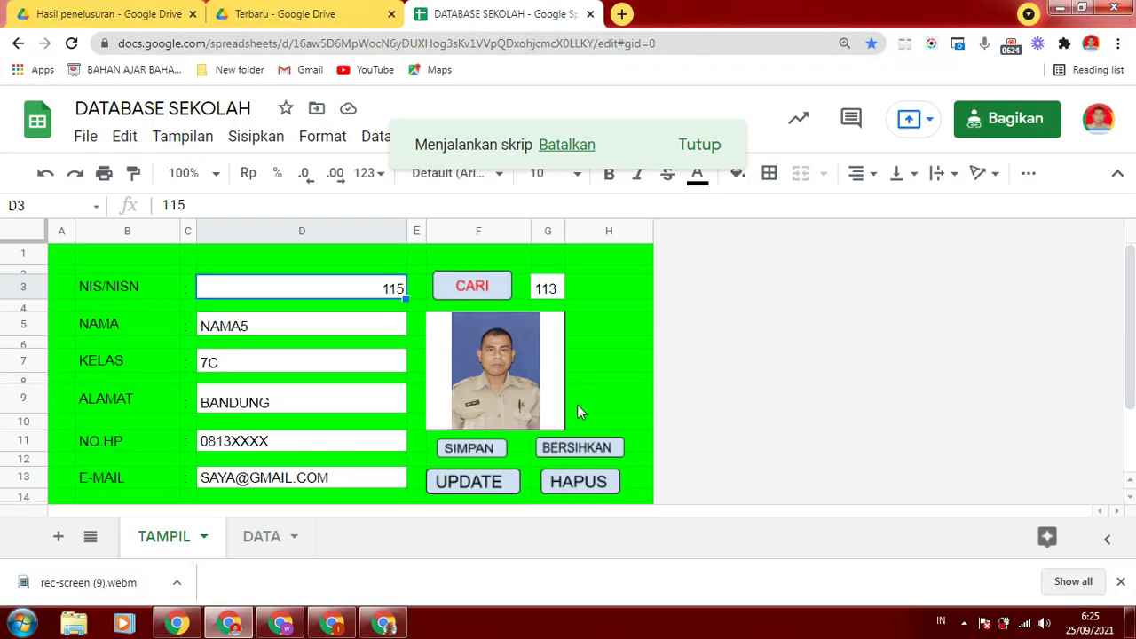
left_click(259, 538)
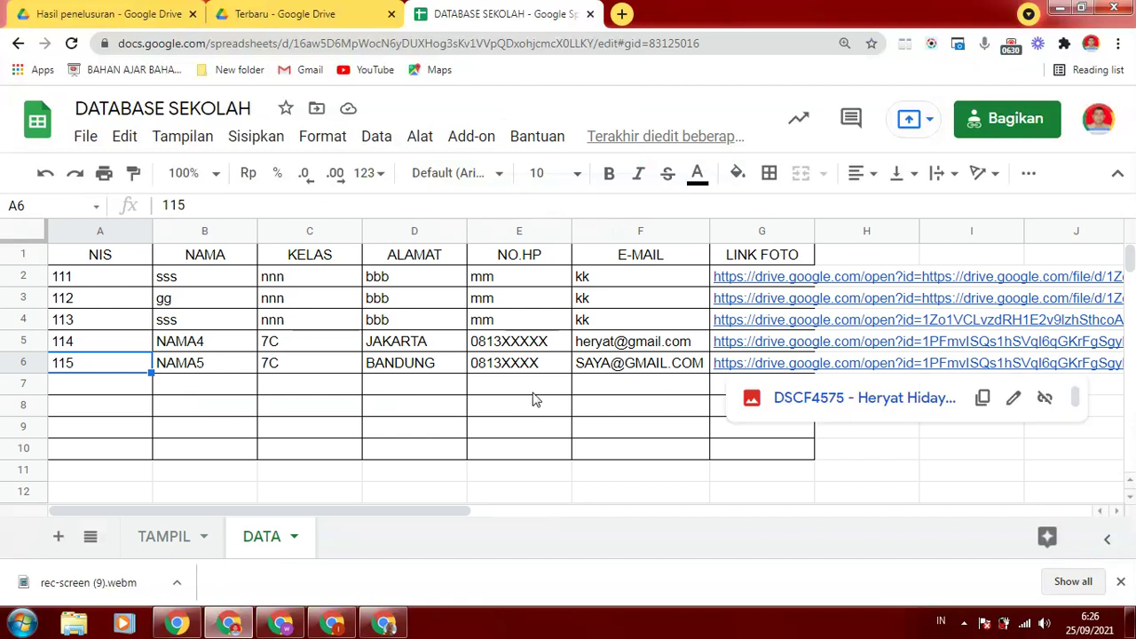
left_click(161, 537)
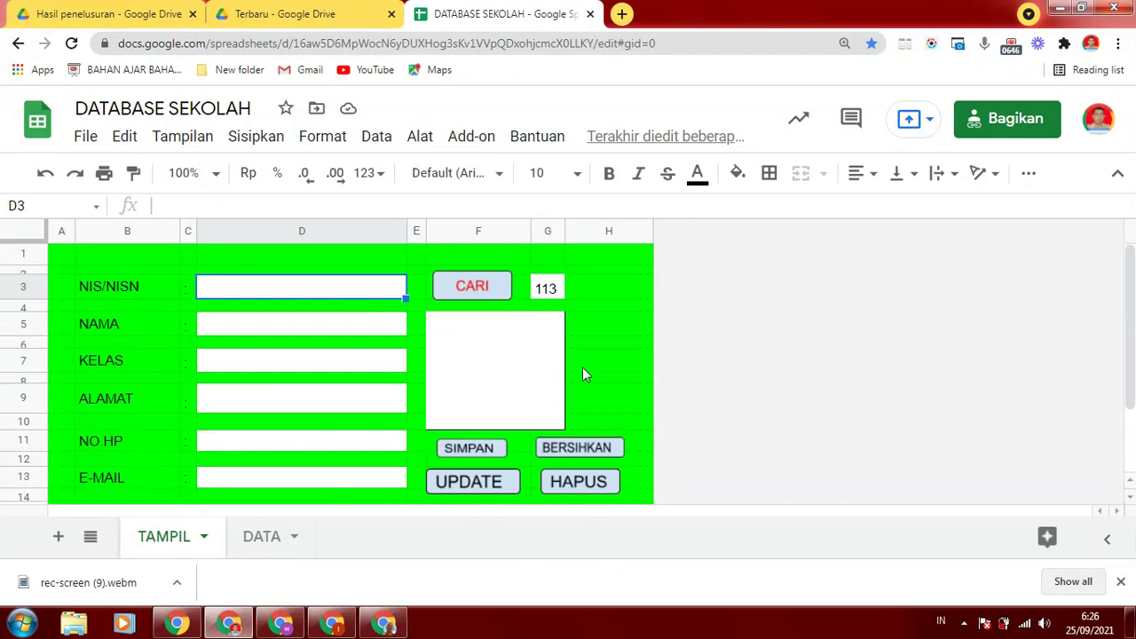
left_click(633, 268)
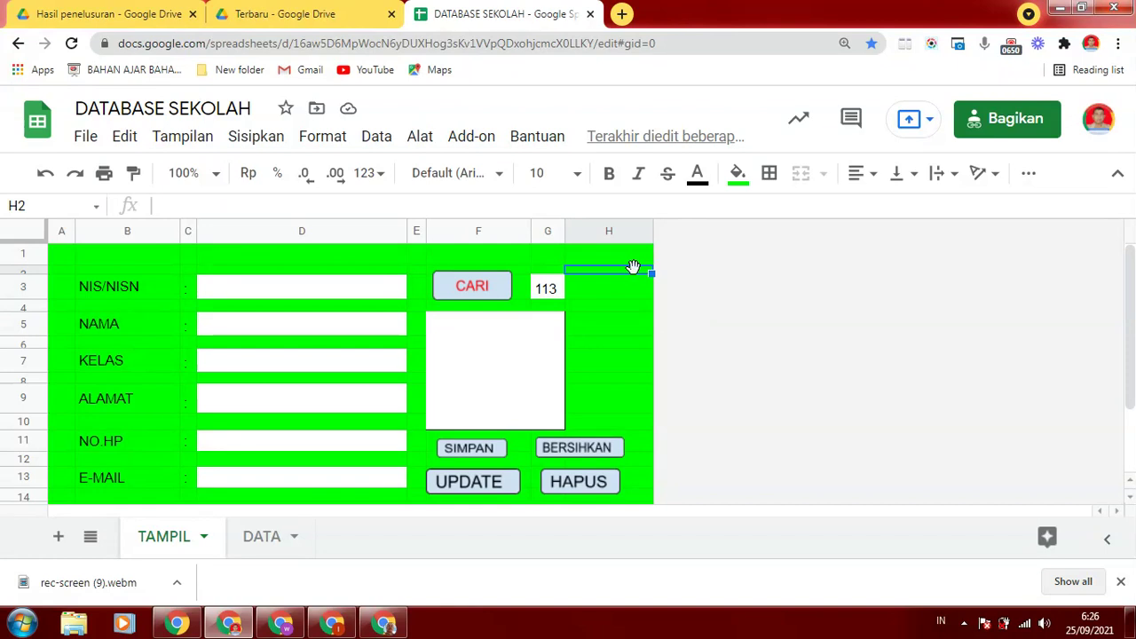
left_click(224, 259)
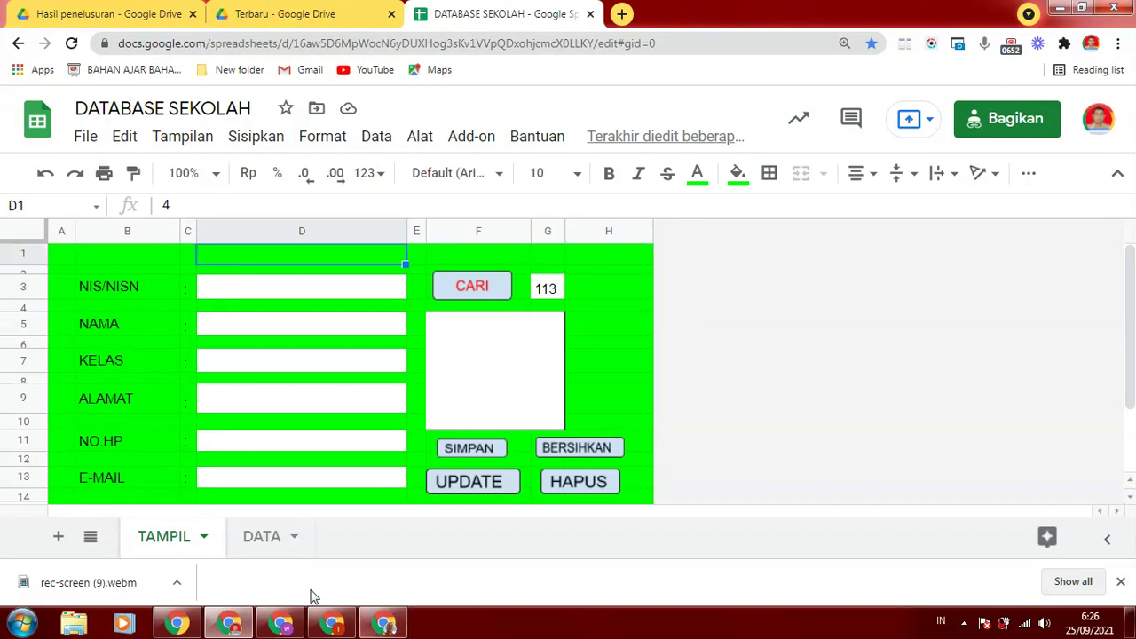
left_click(289, 543)
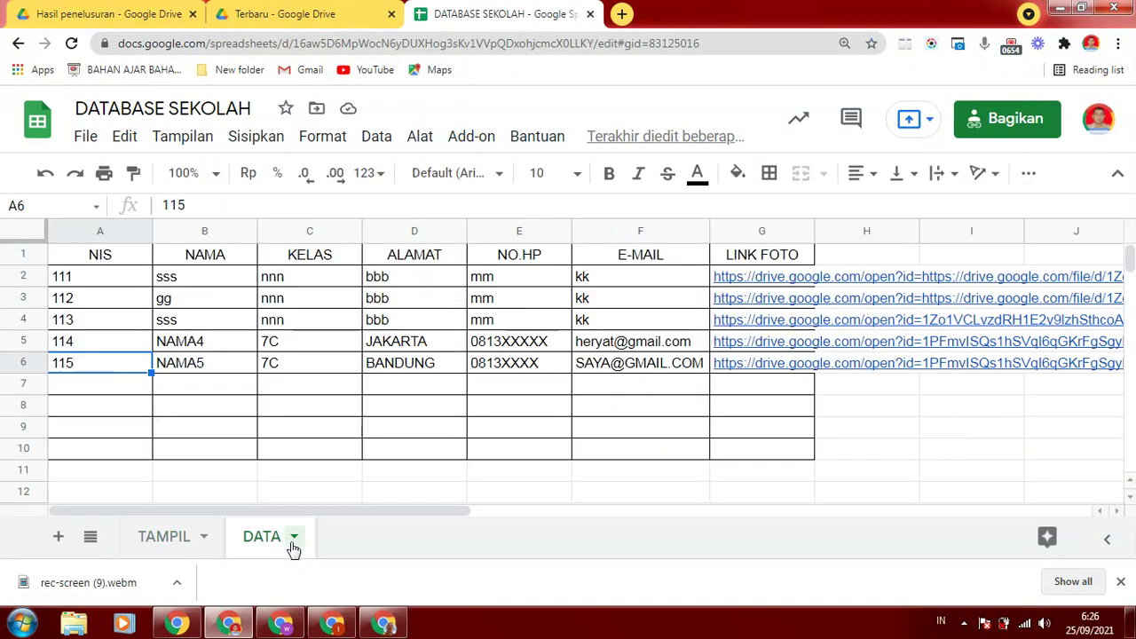
Protect the DATA sheet, restricting editing to a Kustom list of editors
left_click(294, 542)
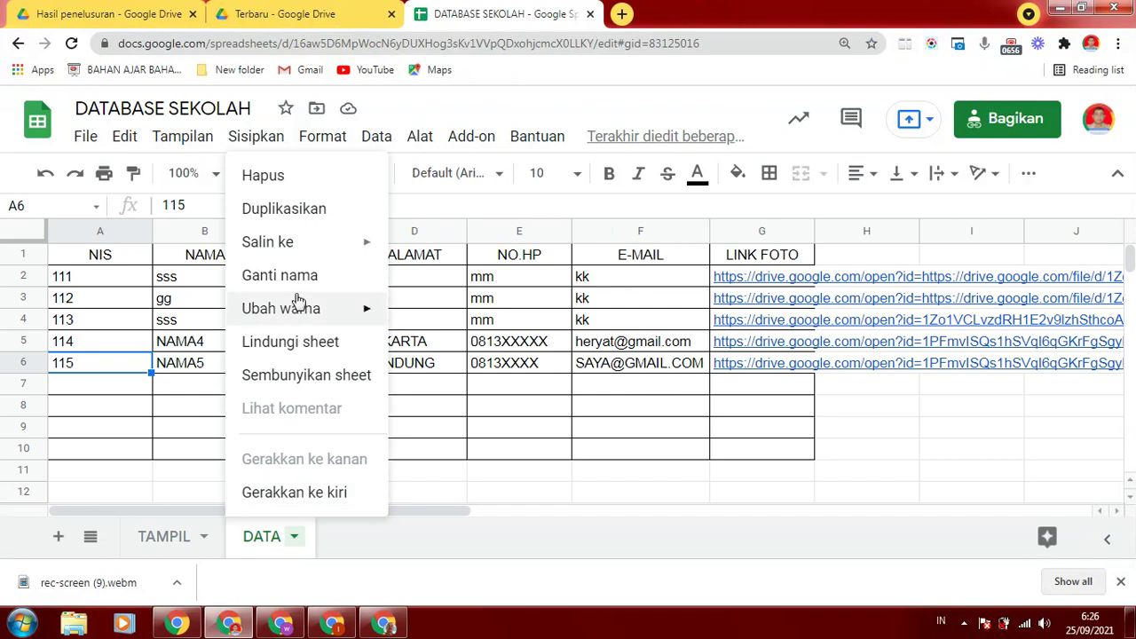
left_click(282, 345)
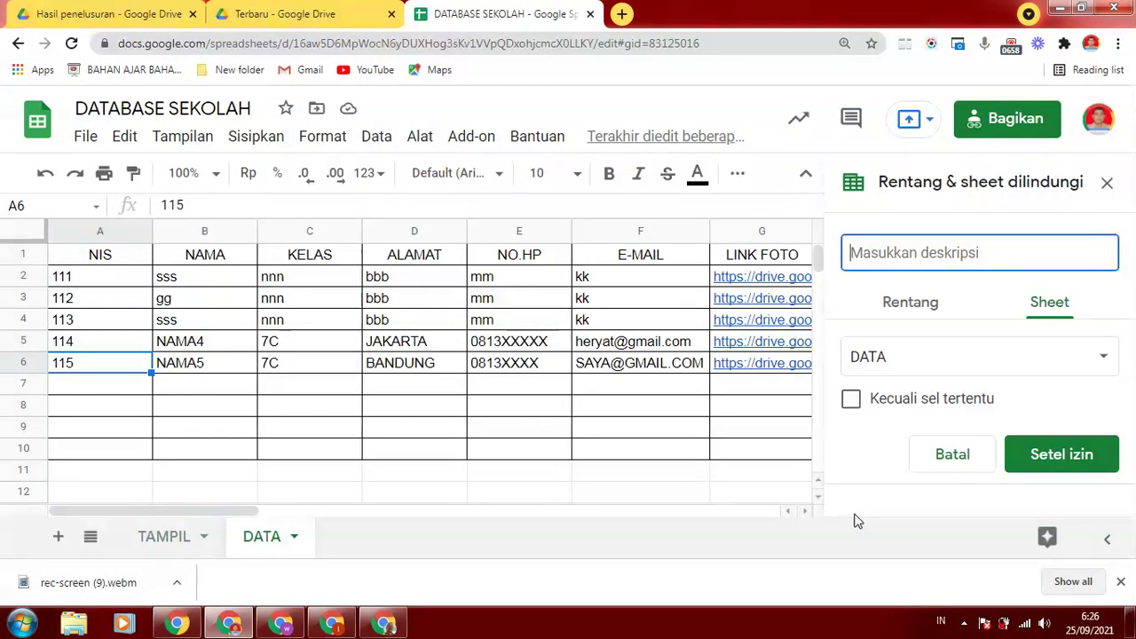
left_click(1044, 454)
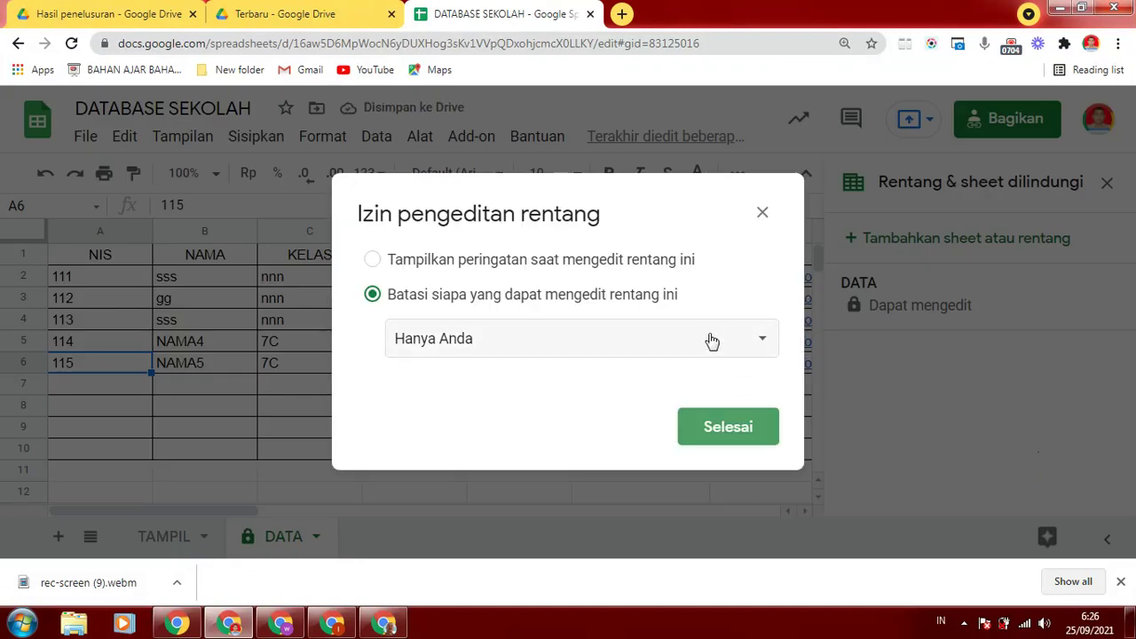
left_click(764, 343)
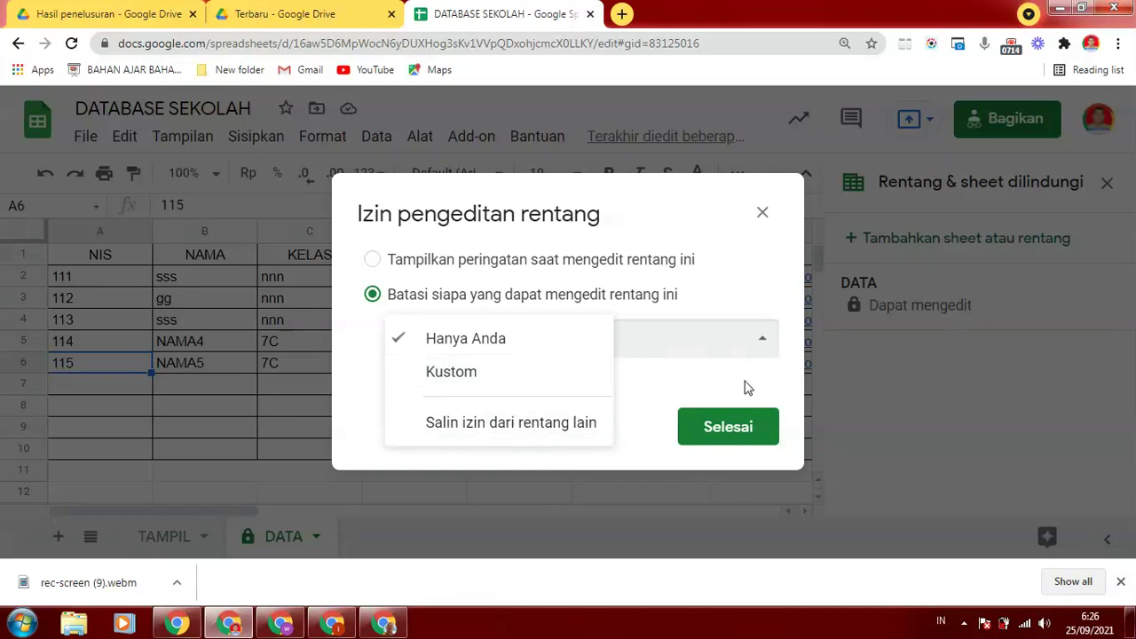
left_click(467, 374)
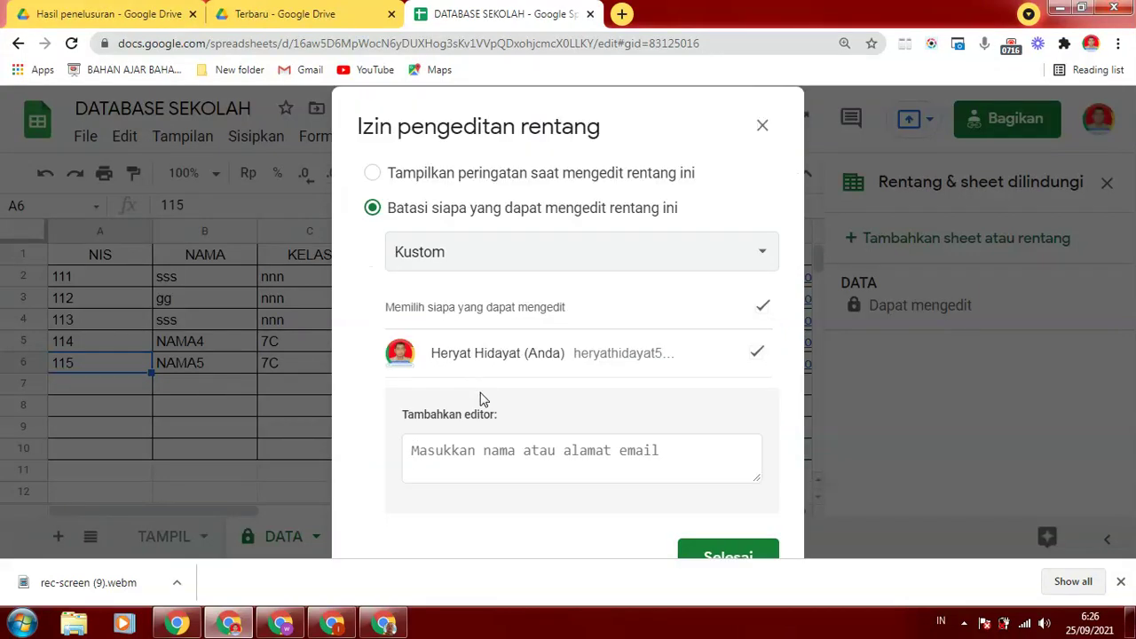
left_click(467, 458)
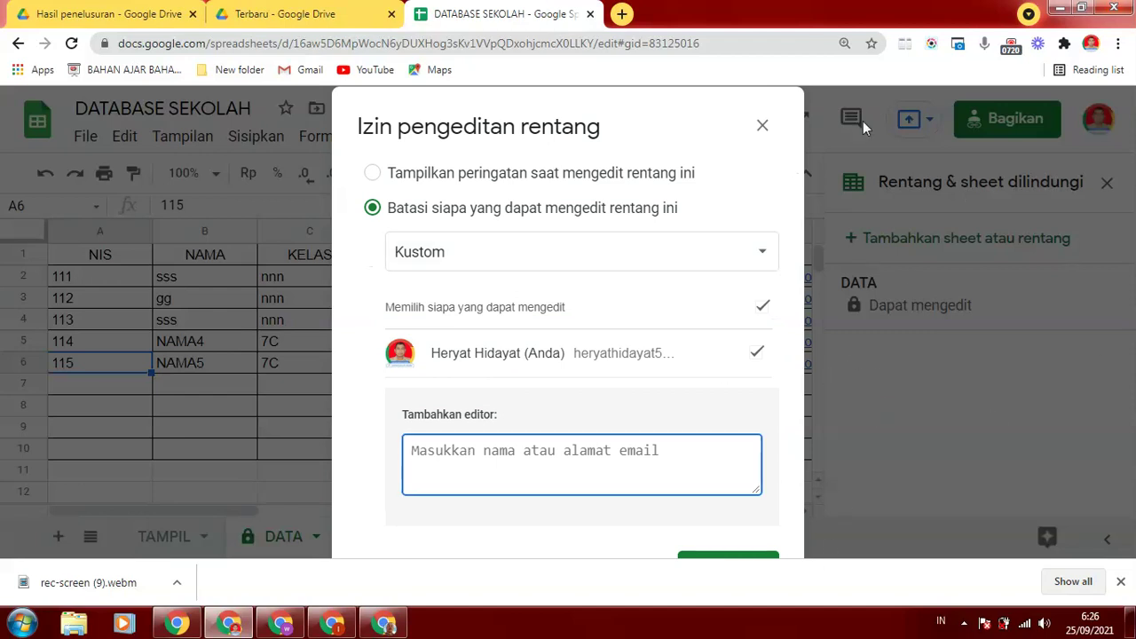
left_click(760, 126)
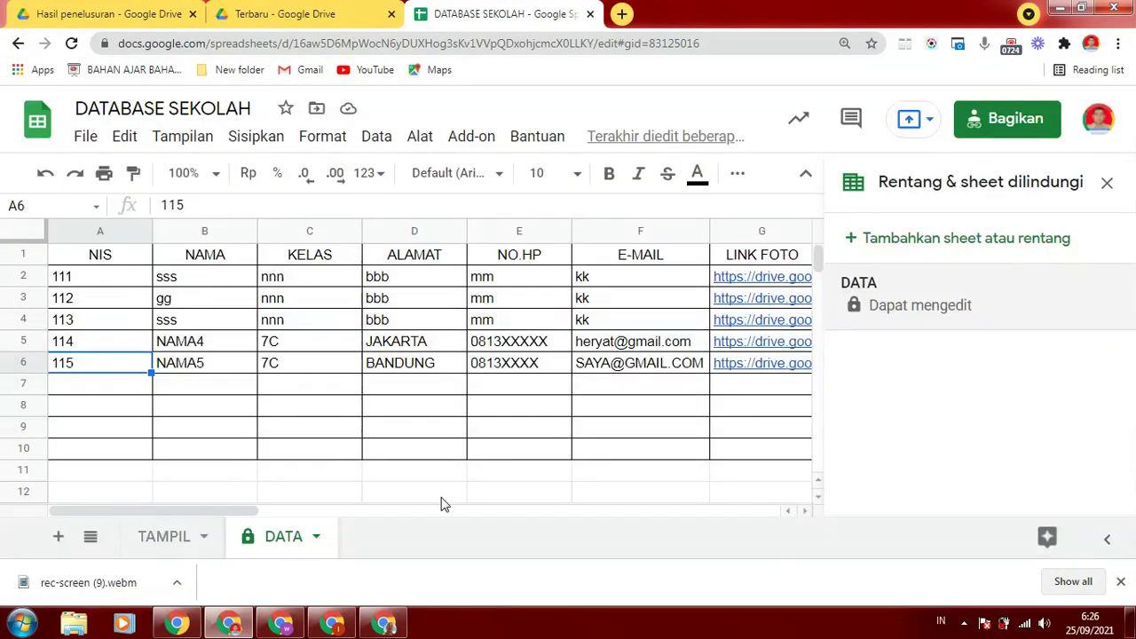
Select the green form area on the TAMPIL sheet, including the photo link rows
left_click(199, 542)
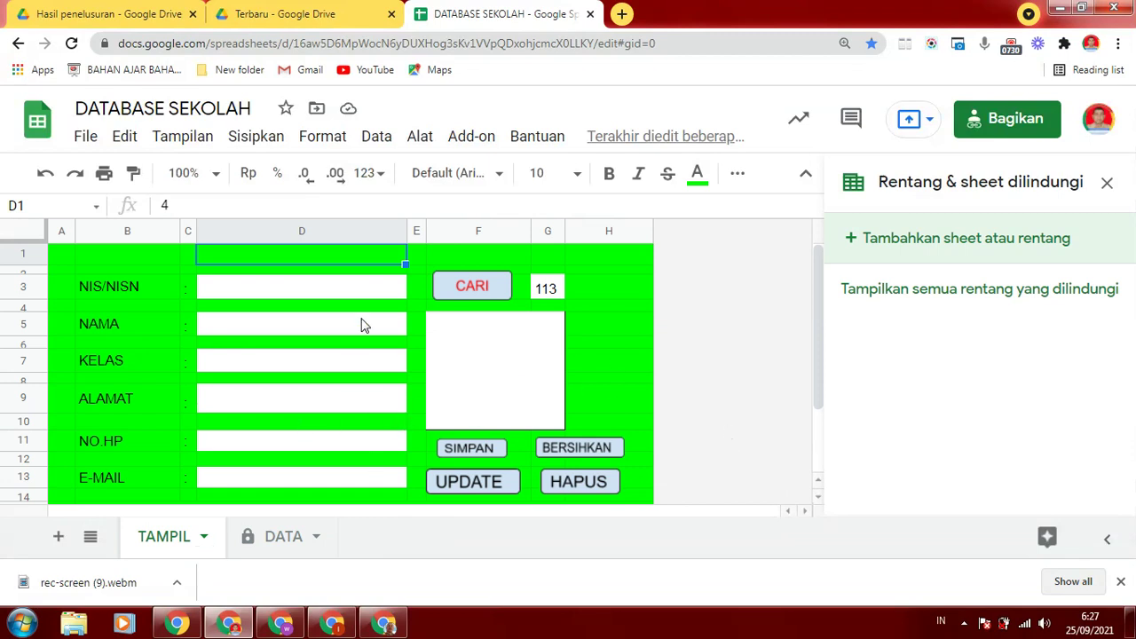
left_click(98, 259)
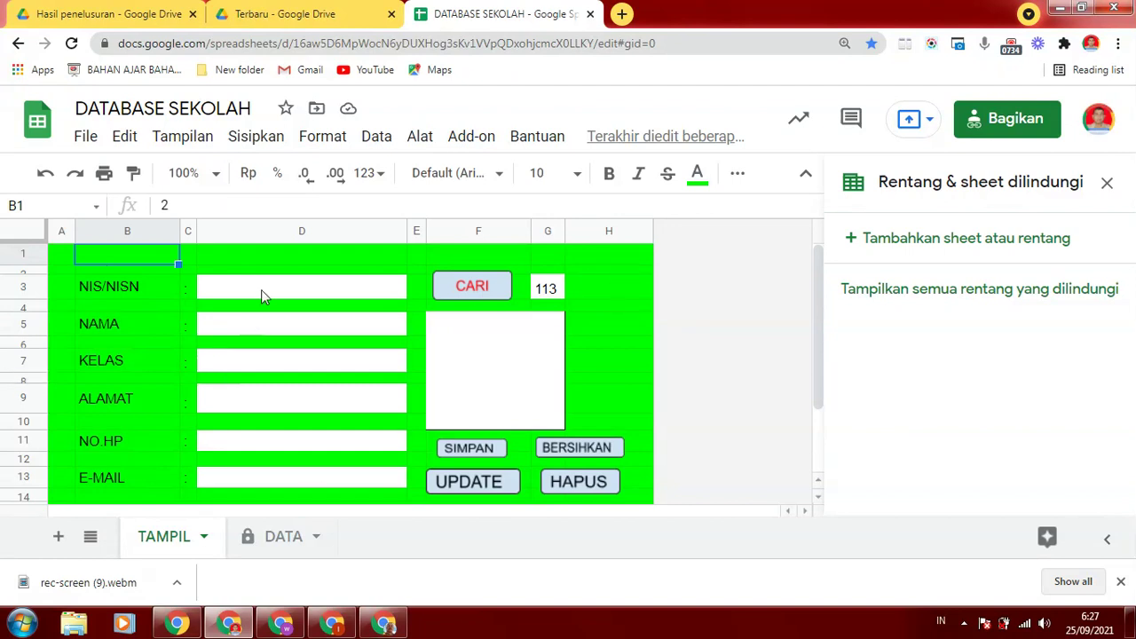
left_click(59, 260)
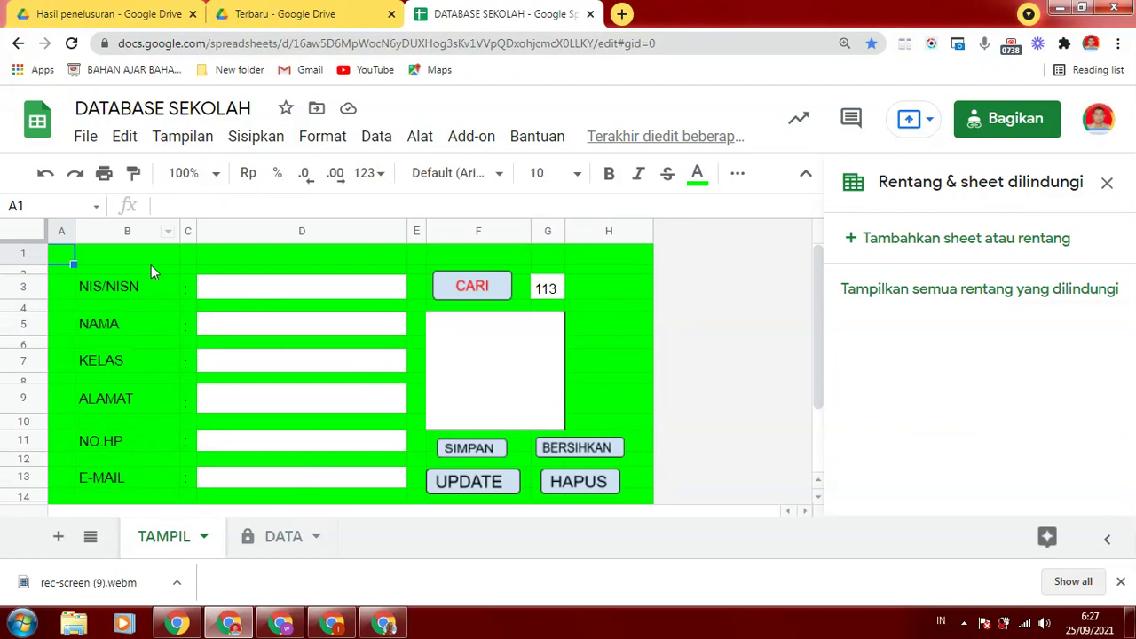
left_click(84, 250)
left_click_drag(64, 257, 651, 508)
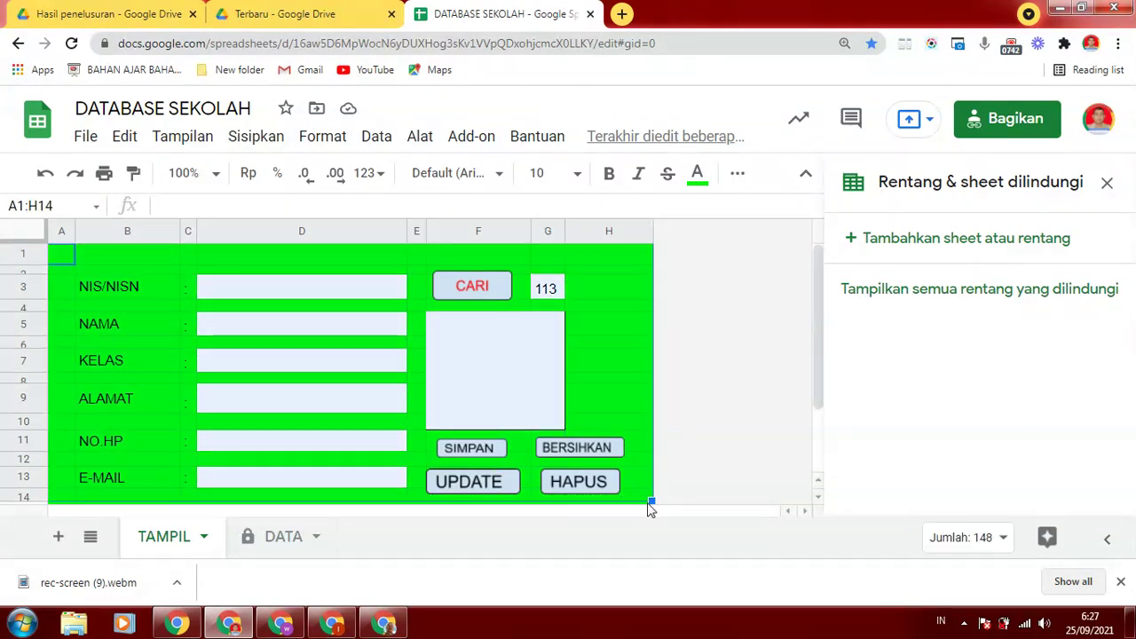
left_click_drag(817, 367, 741, 457)
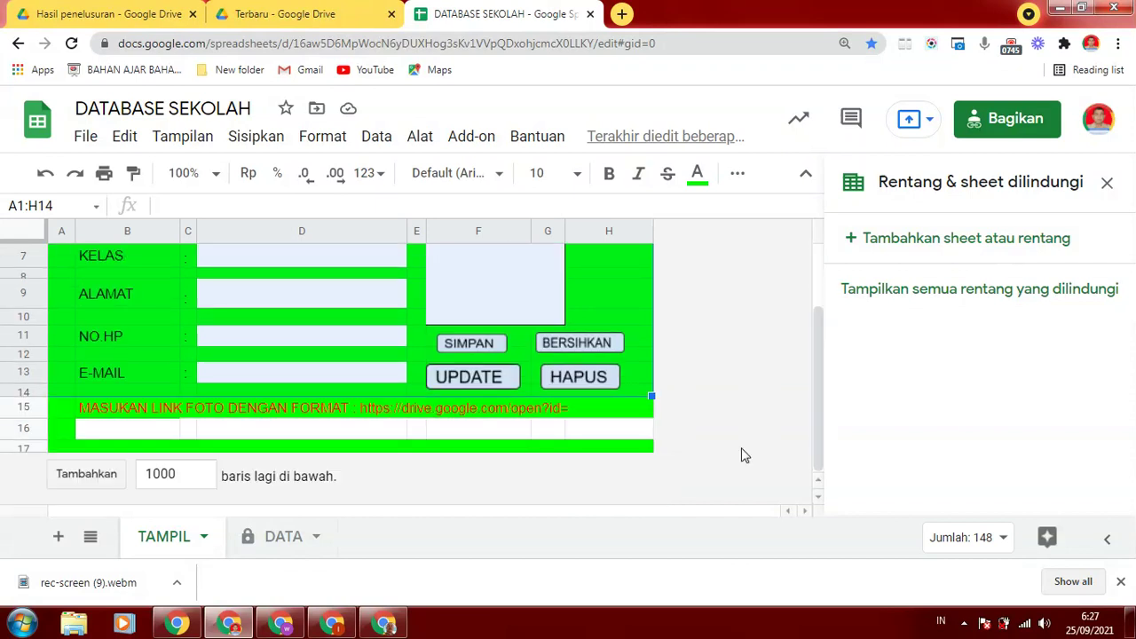
left_click(643, 453, "shift")
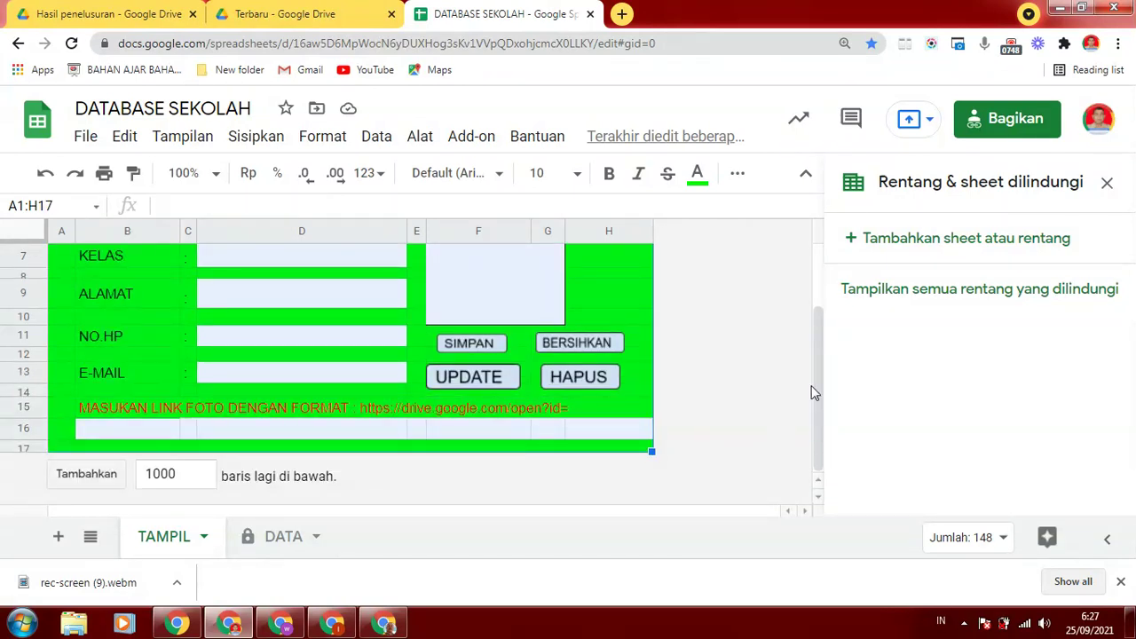
left_click_drag(820, 376, 726, 249)
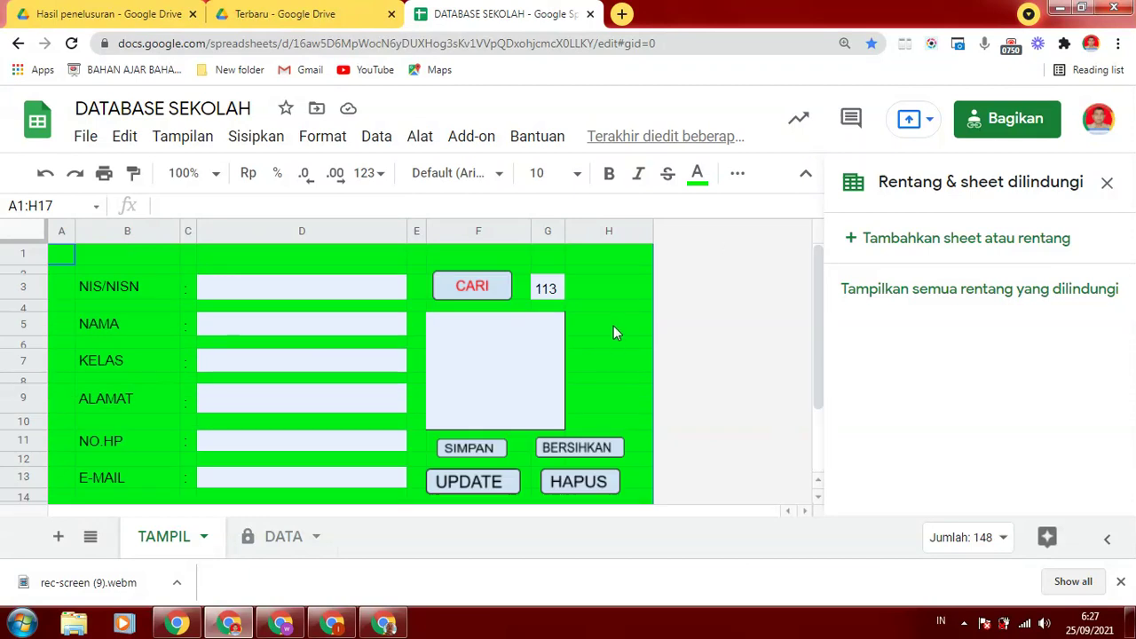
left_click(613, 325)
Check the search cell G3, the input cells D3–D13, D16 and B16
left_click(545, 290)
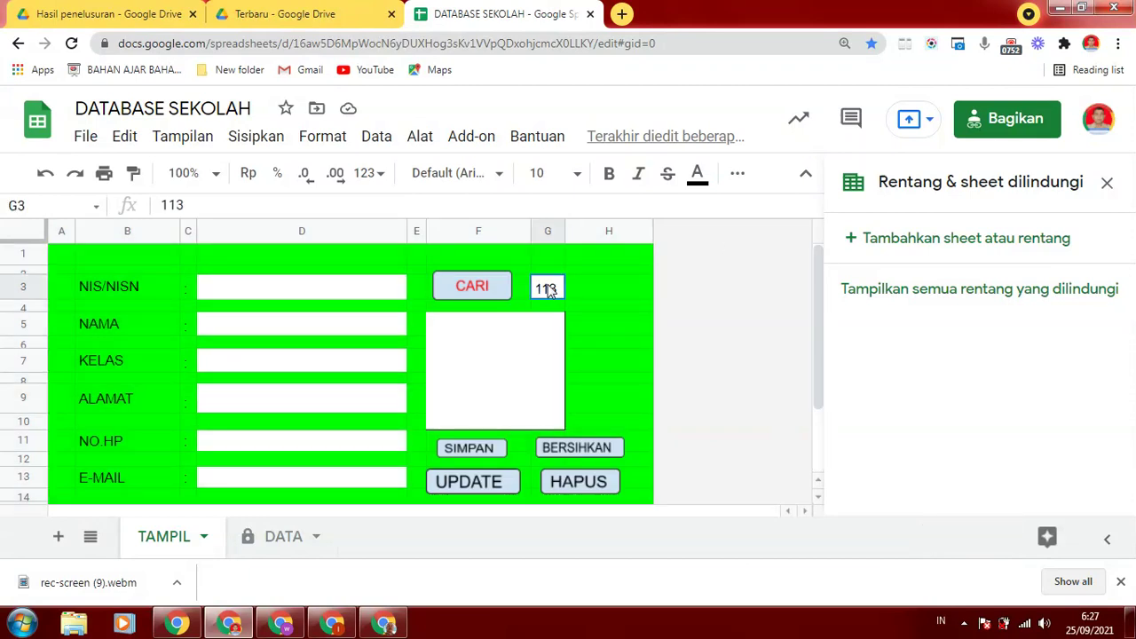
left_click(375, 293)
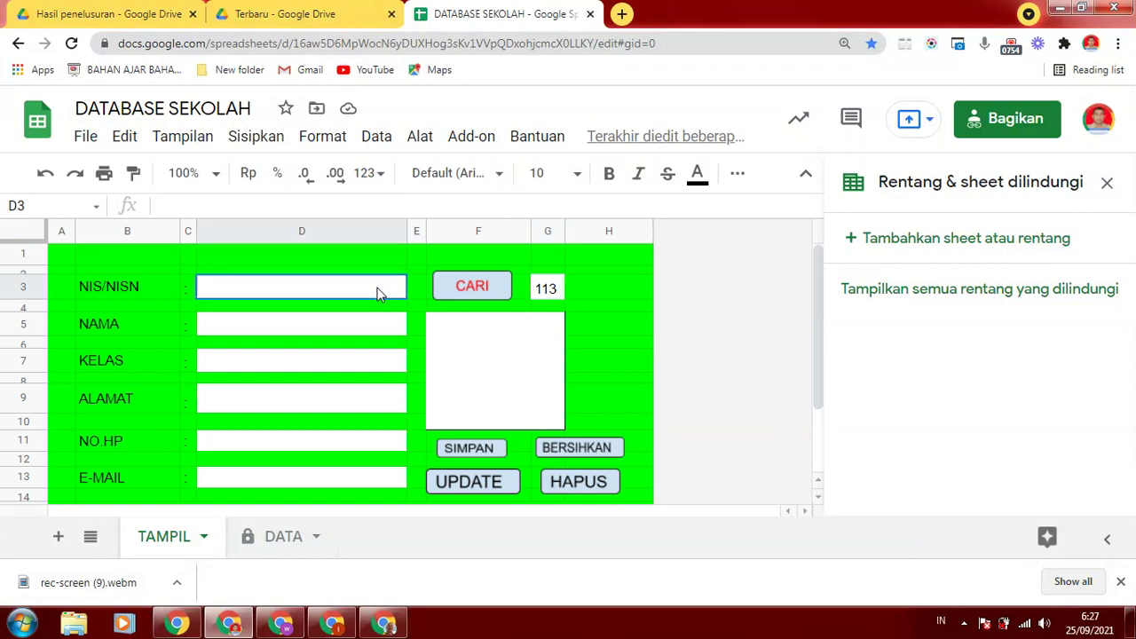
left_click(364, 331)
left_click(335, 364)
left_click(325, 400)
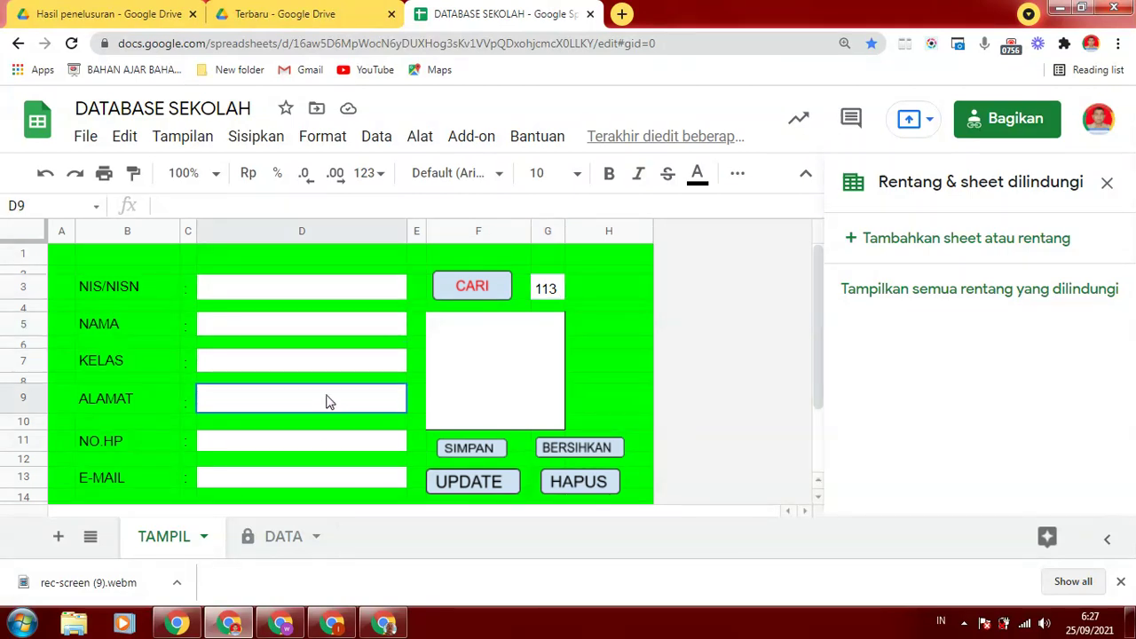
left_click(315, 441)
left_click(308, 476)
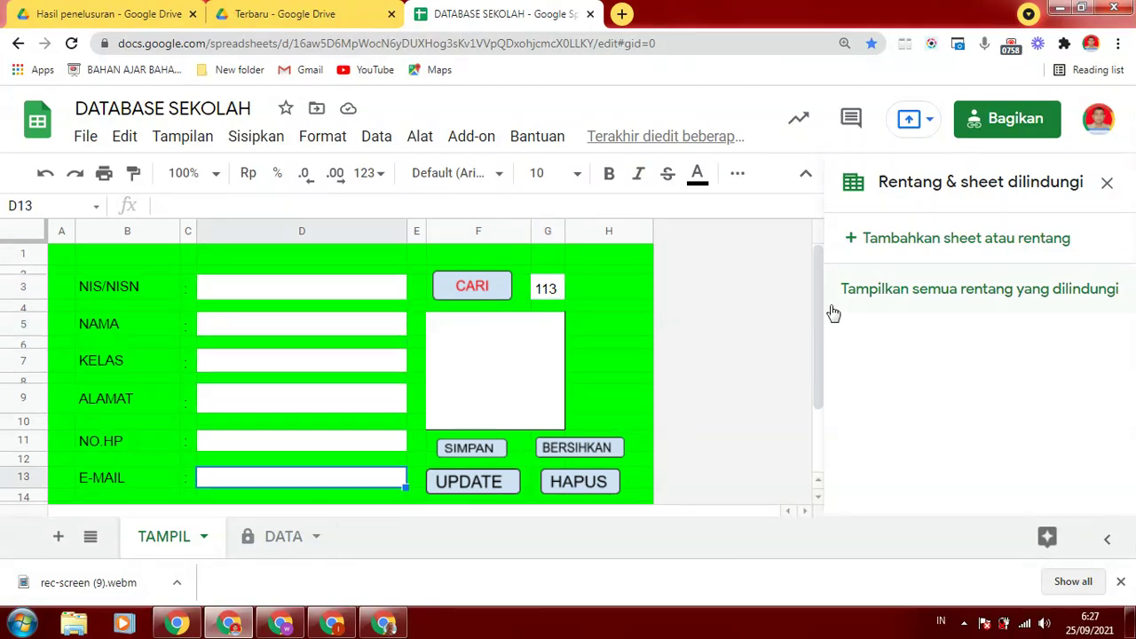
scroll(336, 426, "down", 3)
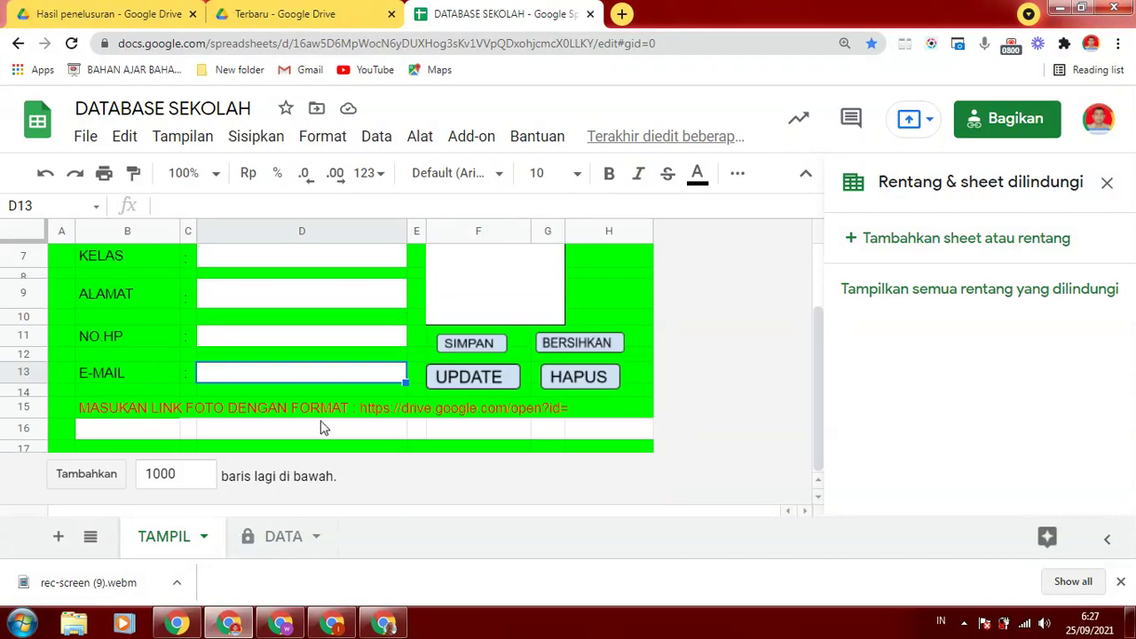
left_click(322, 429)
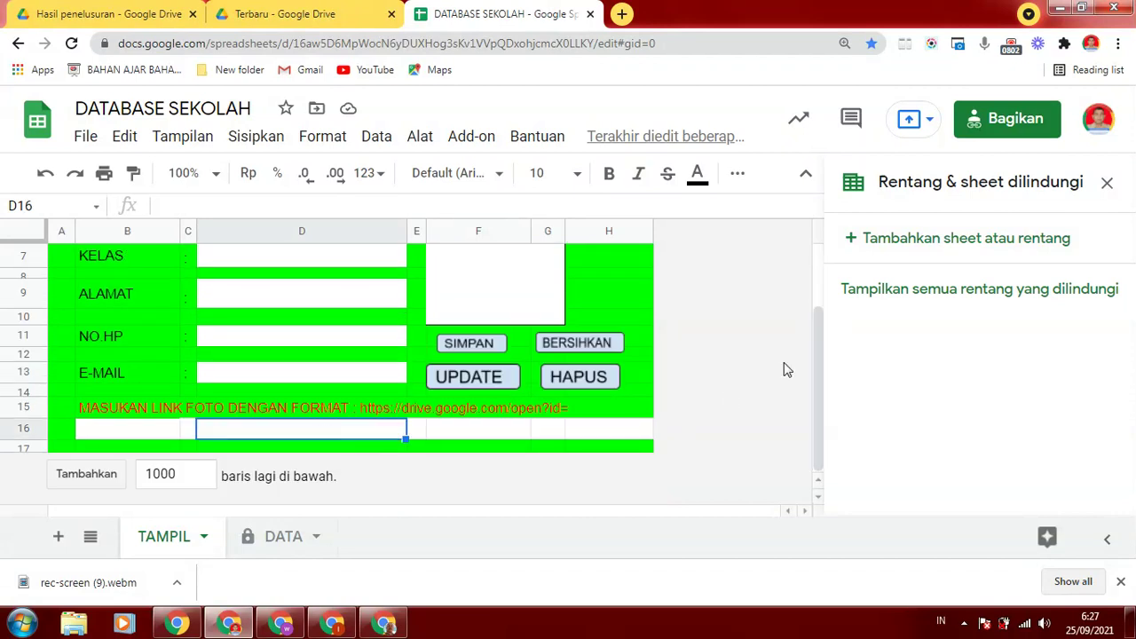
left_click(94, 430)
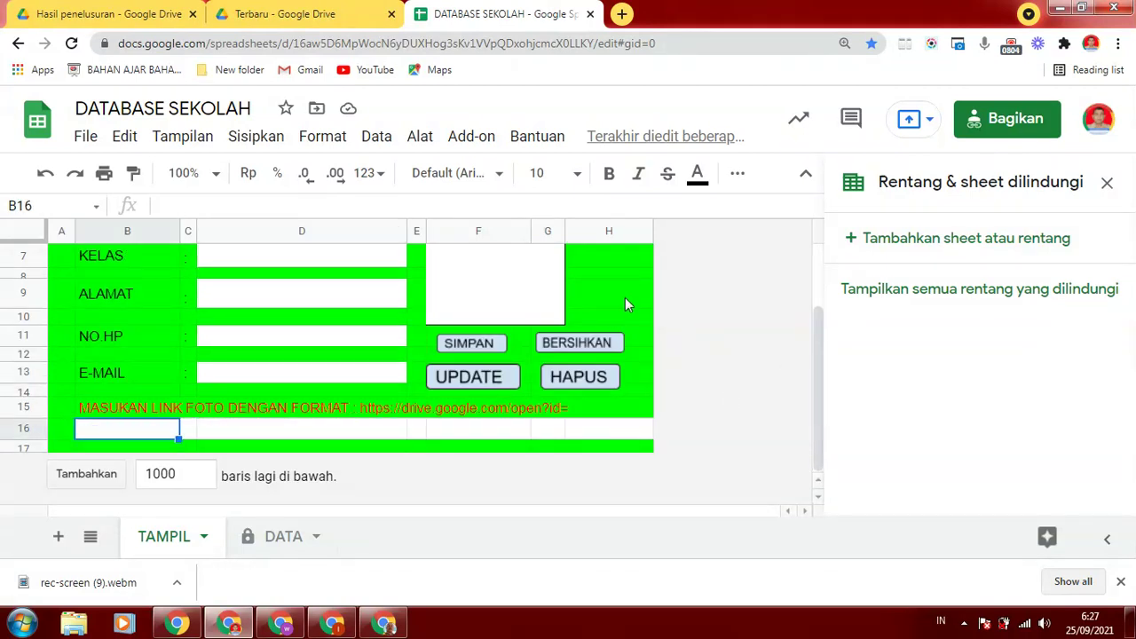
Recheck input cells D3 through D13 and close the Rentang & sheet dilindungi panel
left_click_drag(818, 343, 823, 276)
left_click(301, 288)
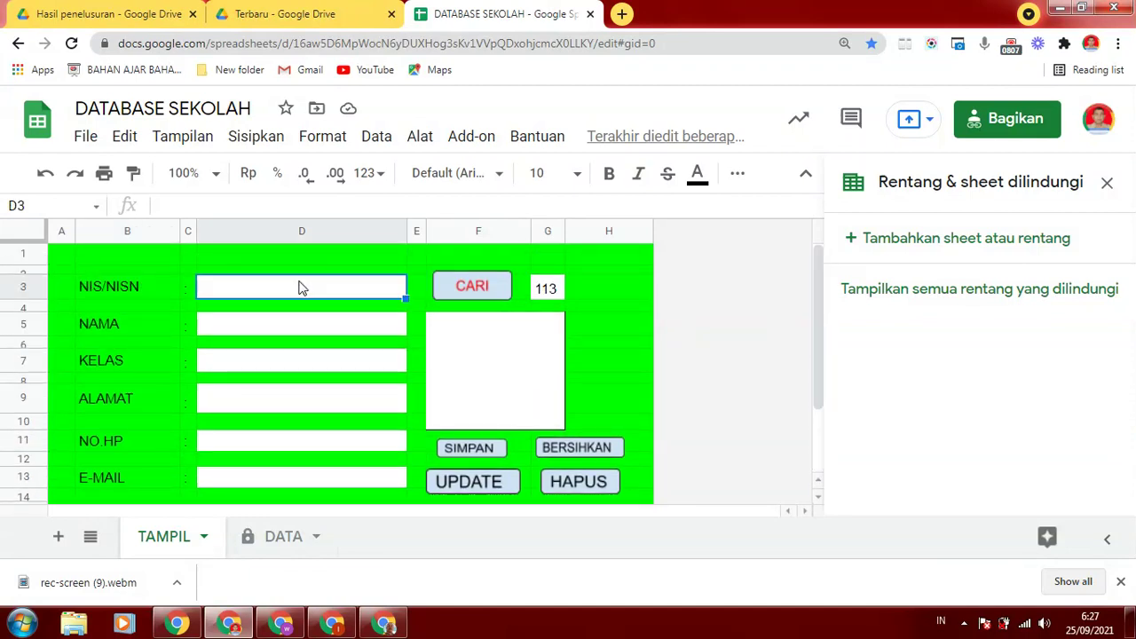
left_click(215, 334)
left_click(209, 364)
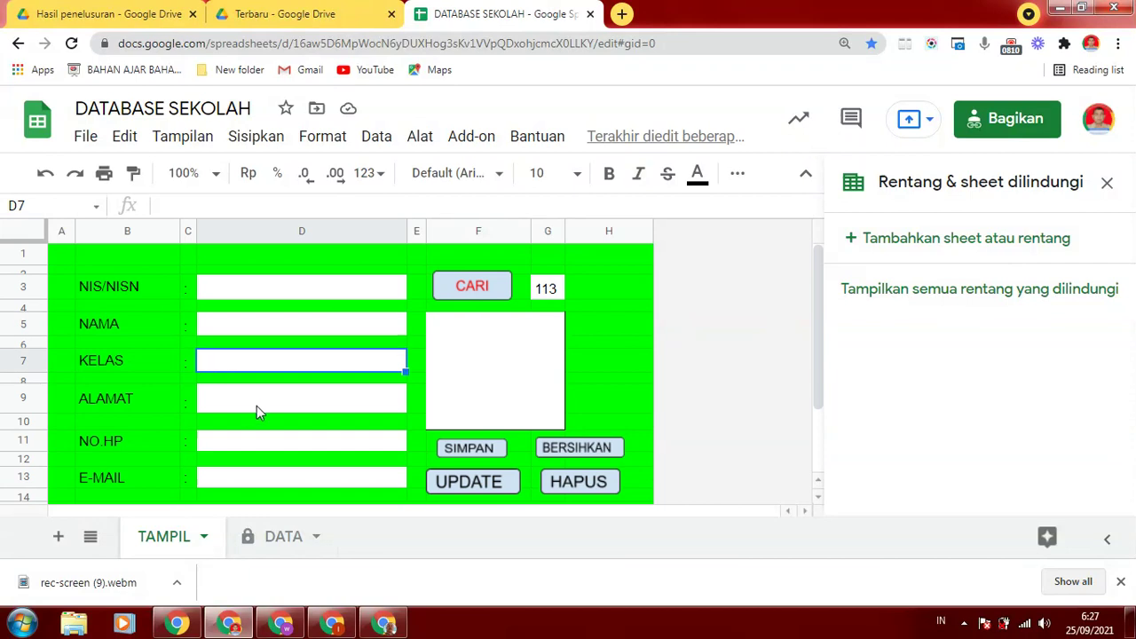
left_click(233, 406)
left_click(216, 440)
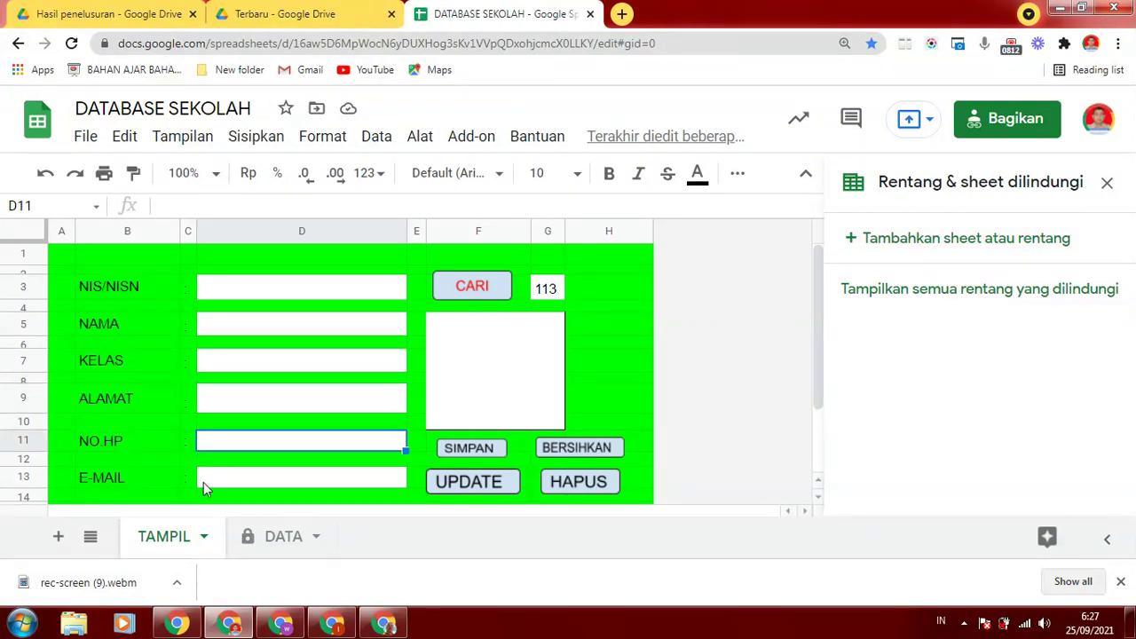
left_click(242, 482)
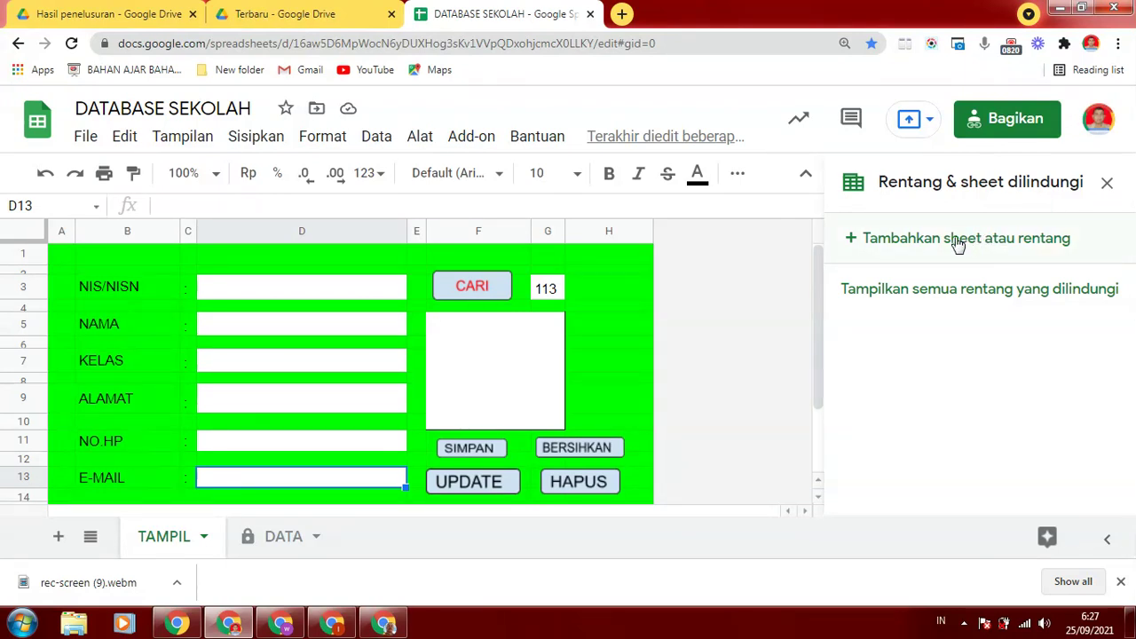
left_click(1107, 182)
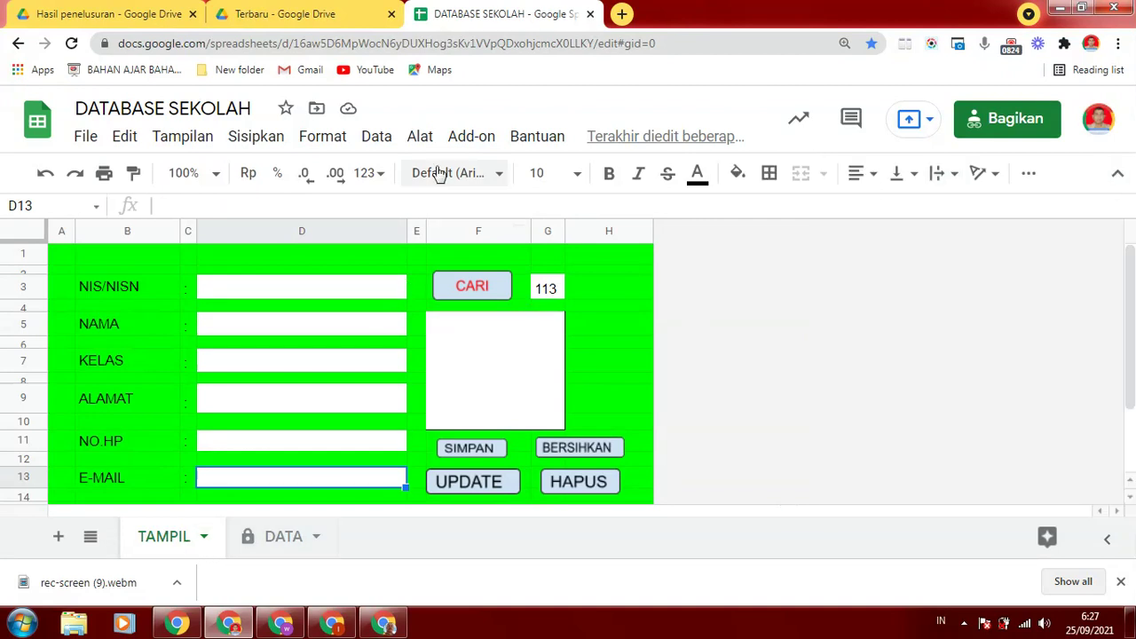
Protect the TAMPIL sheet via Alat > Lindungi sheet, ticking Kecuali sel tertentu with range D13
left_click(418, 139)
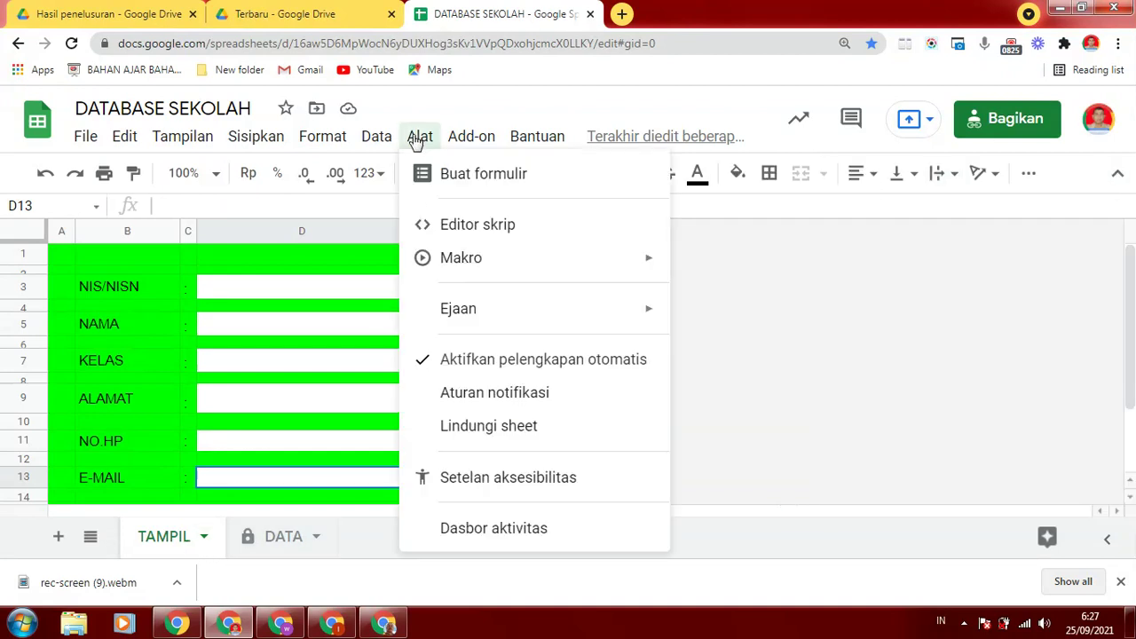
left_click(480, 428)
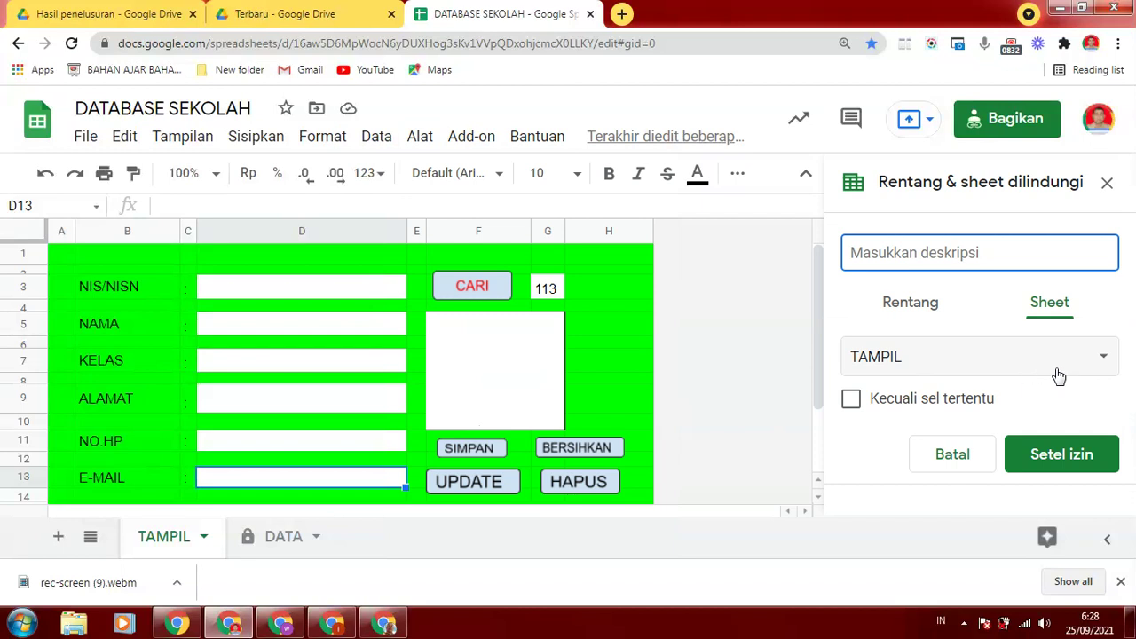
left_click(1101, 364)
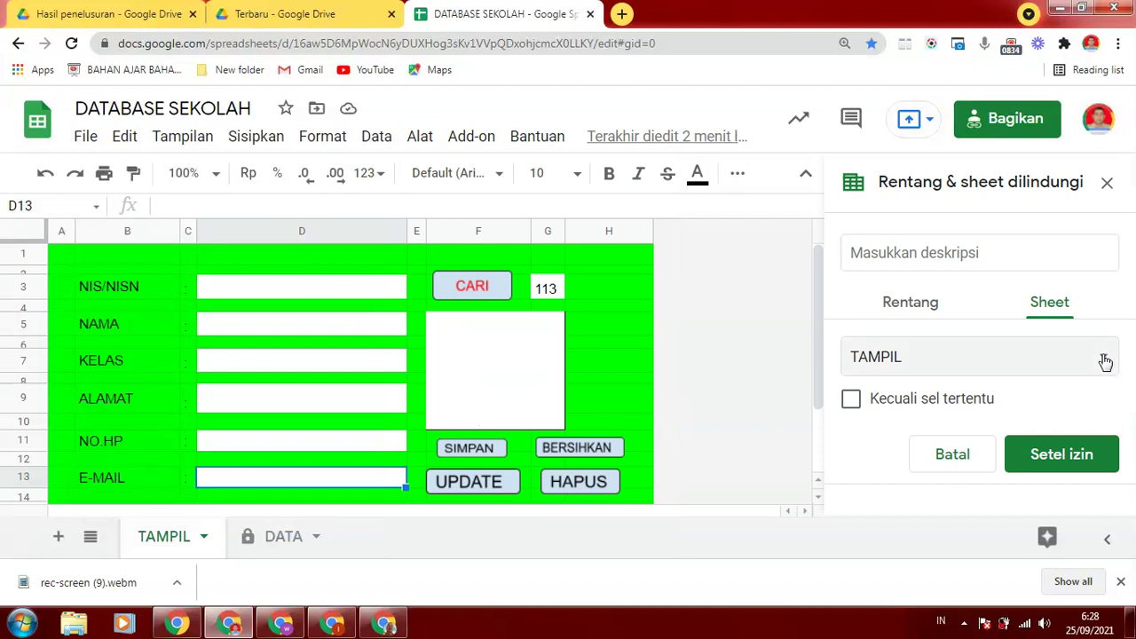
left_click(906, 357)
left_click(851, 404)
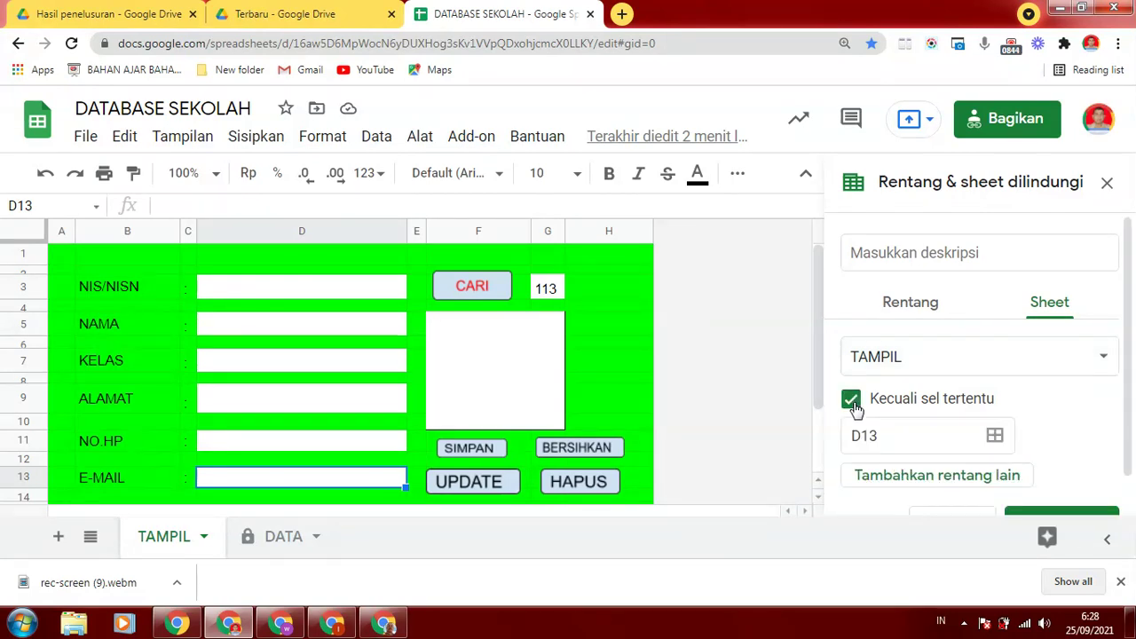
scroll(1128, 400, "down", 2)
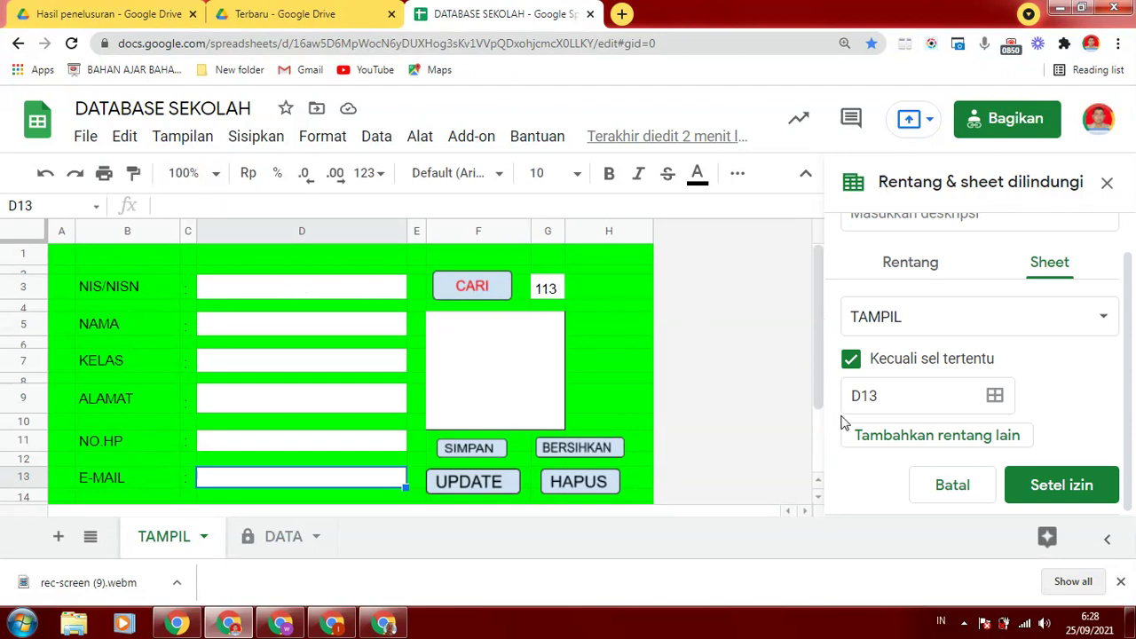
left_click_drag(899, 399, 797, 404)
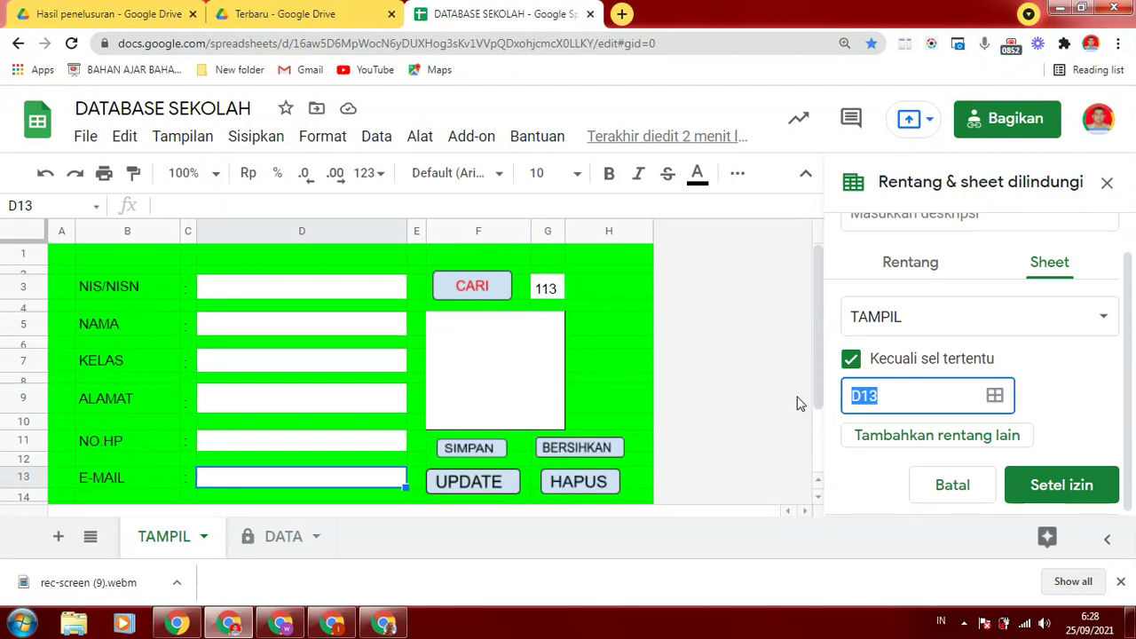
Re-enter the protection exception ranges as D3, D5 and D7
type("G3")
left_click(938, 436)
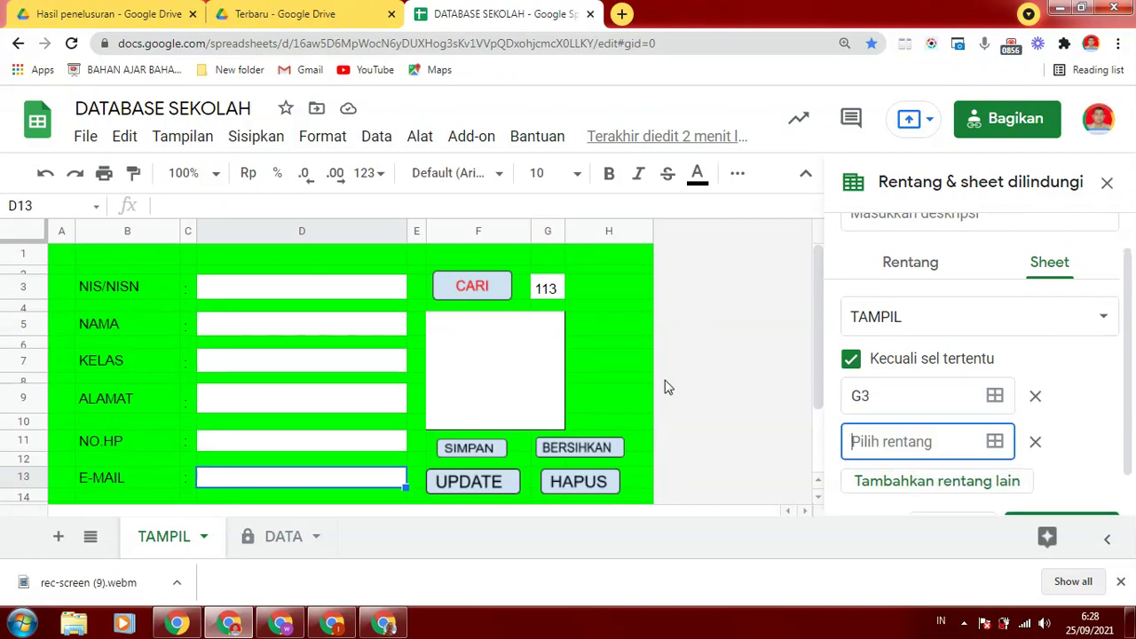
left_click(893, 395)
key("BackSpace")
key("BackSpace")
type("D3")
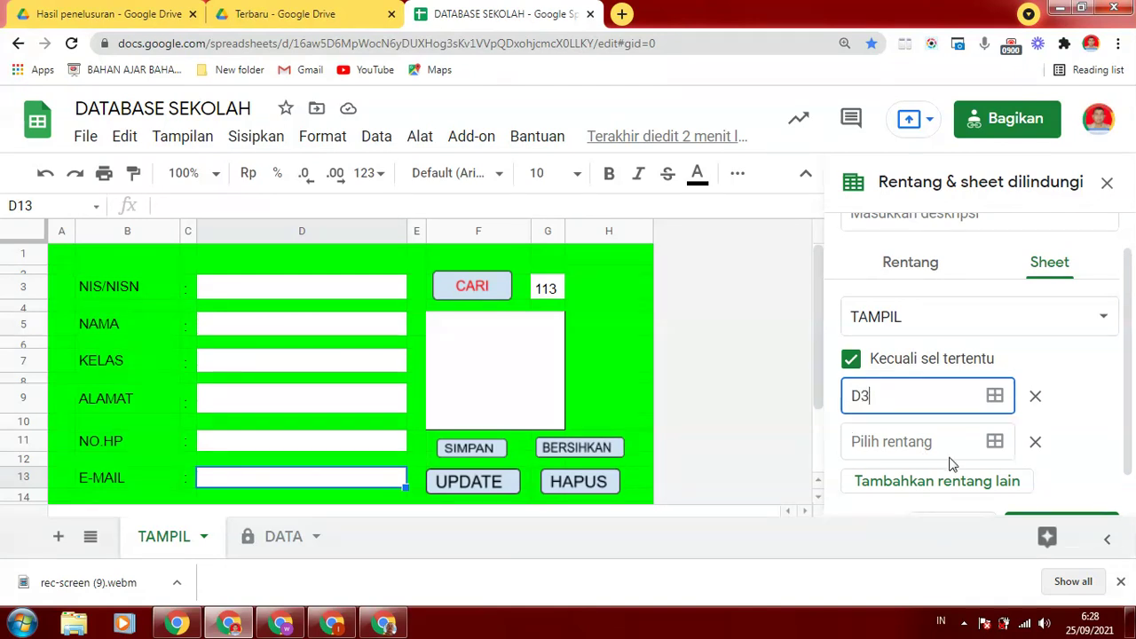
left_click(904, 442)
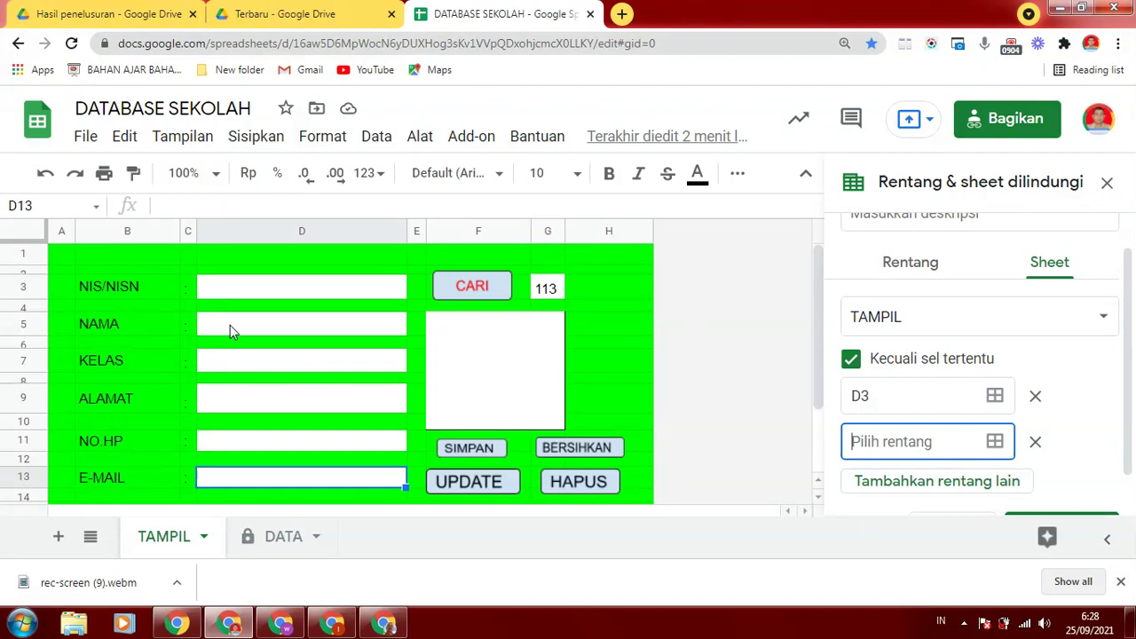
type("D5")
left_click(888, 480)
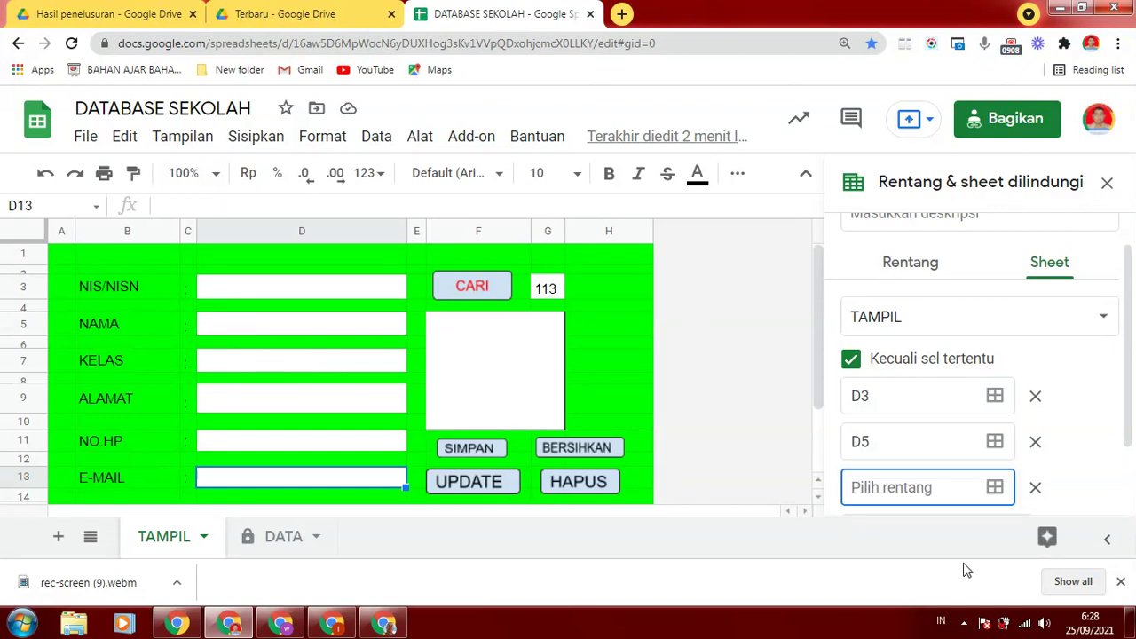
type("D7")
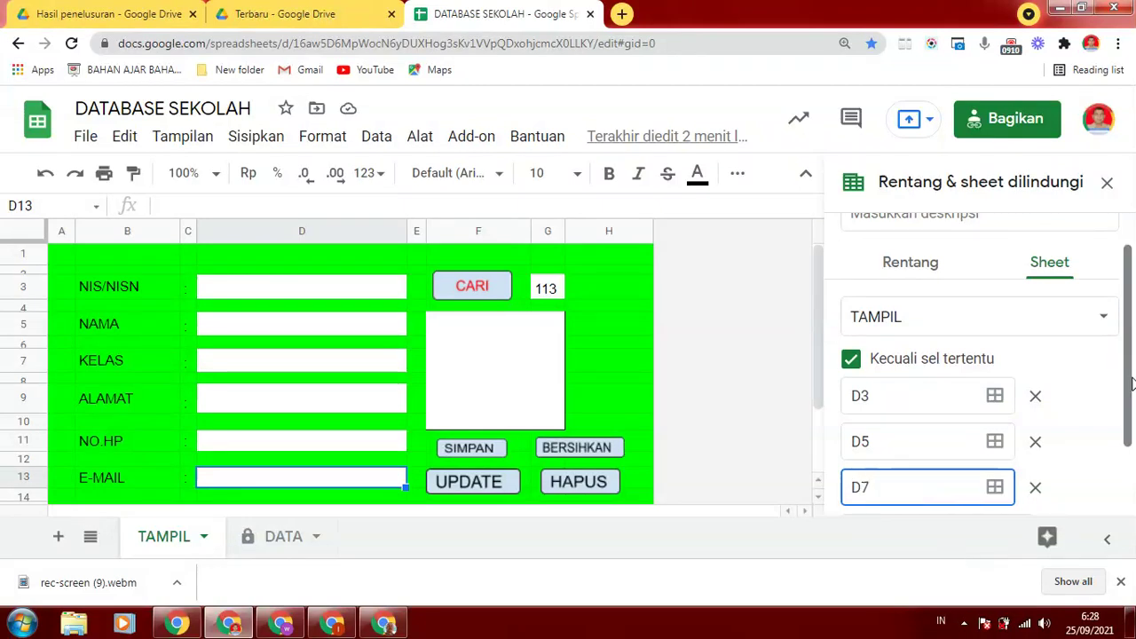
Add D9, D11 and D13 as further exception ranges
scroll(928, 453, "down", 1)
left_click(920, 437)
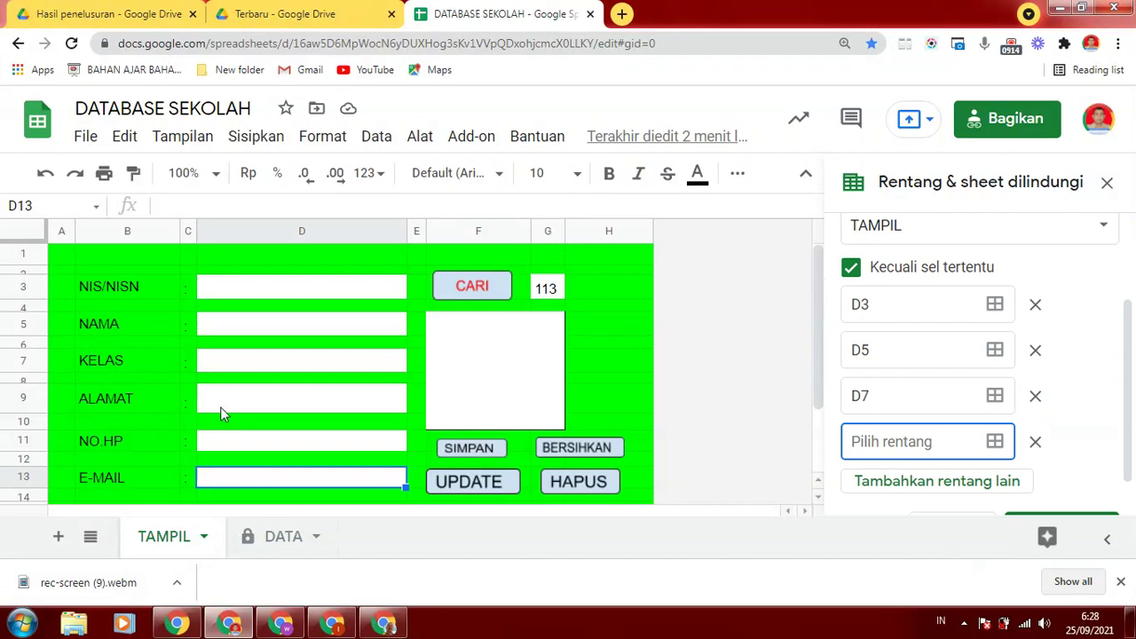
type("D9")
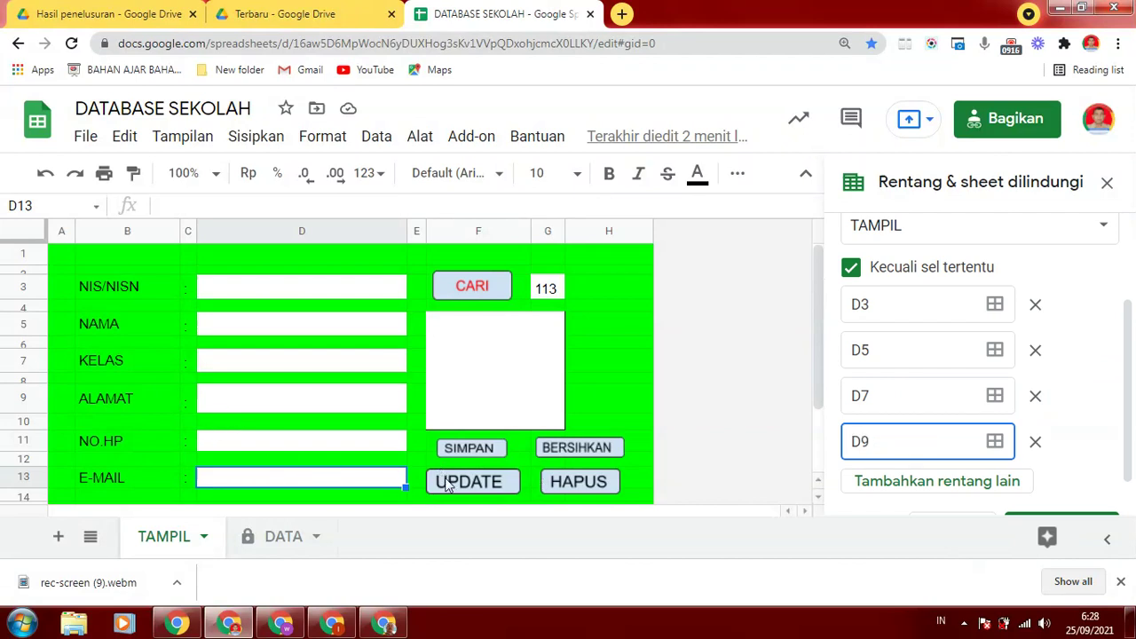
left_click(886, 482)
type("D11")
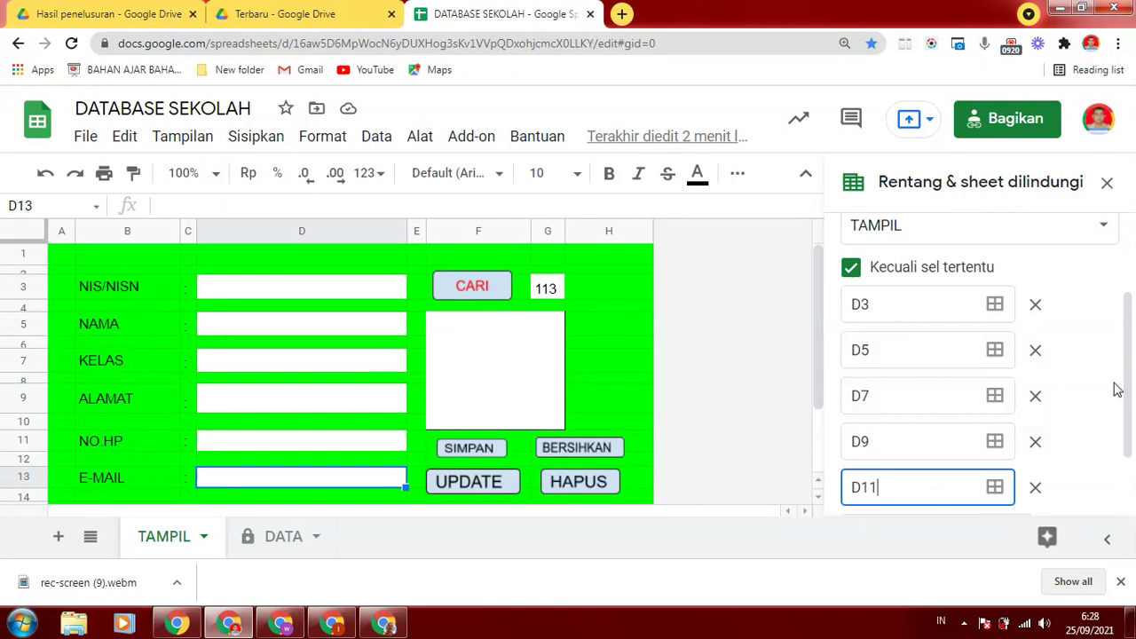
scroll(1121, 382, "down", 2)
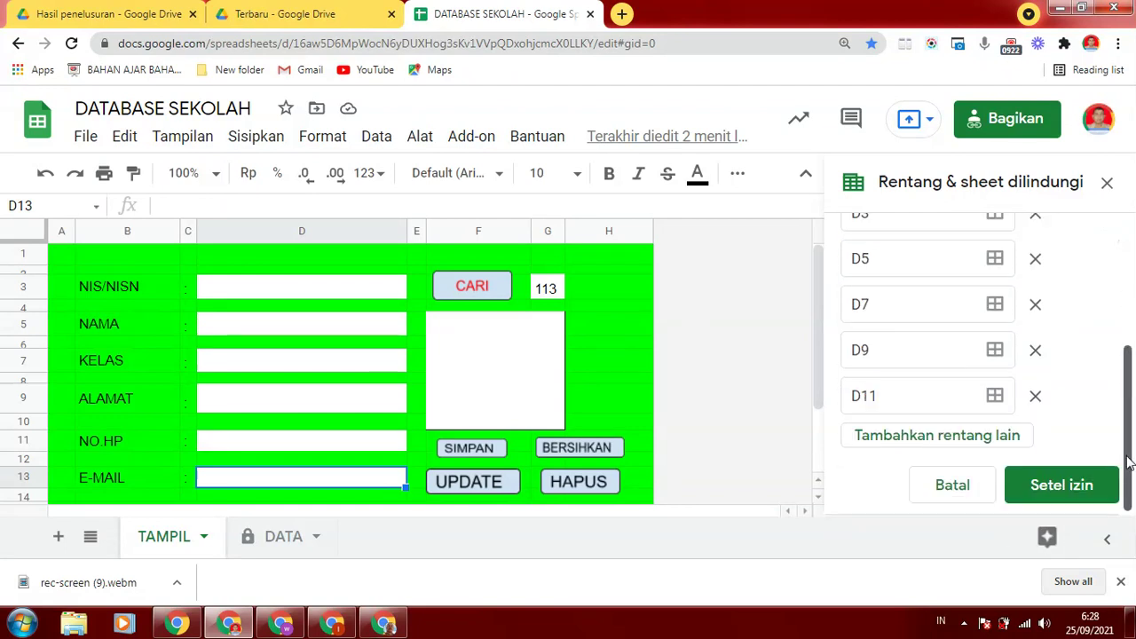
left_click(866, 443)
type("D13")
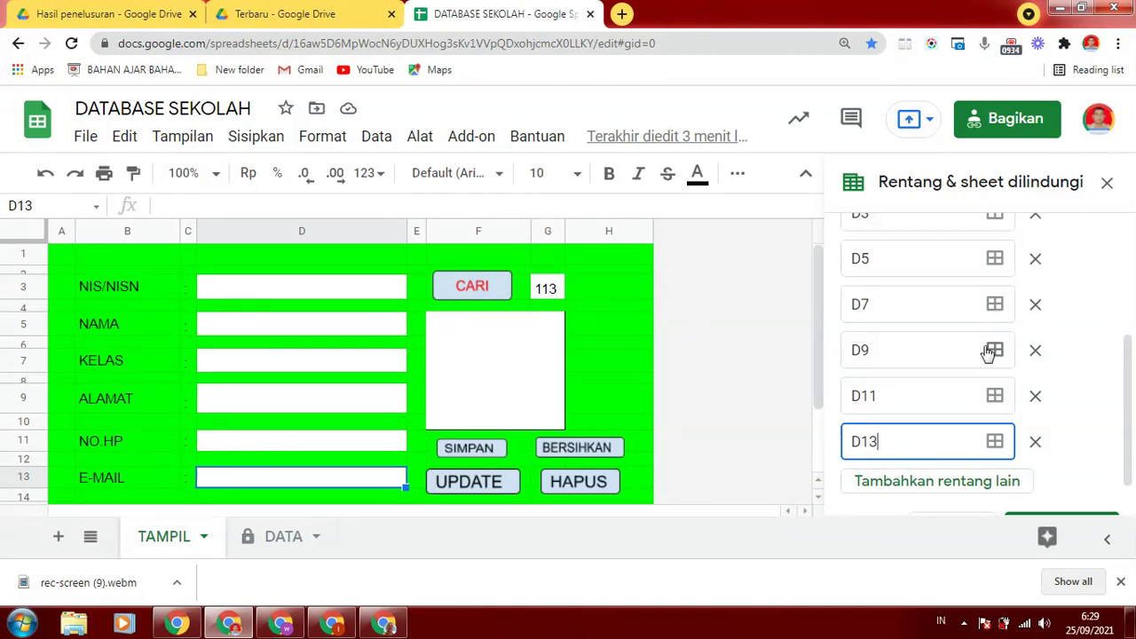
Add B16 and G3 as the final exception ranges
scroll(817, 355, "down", 2)
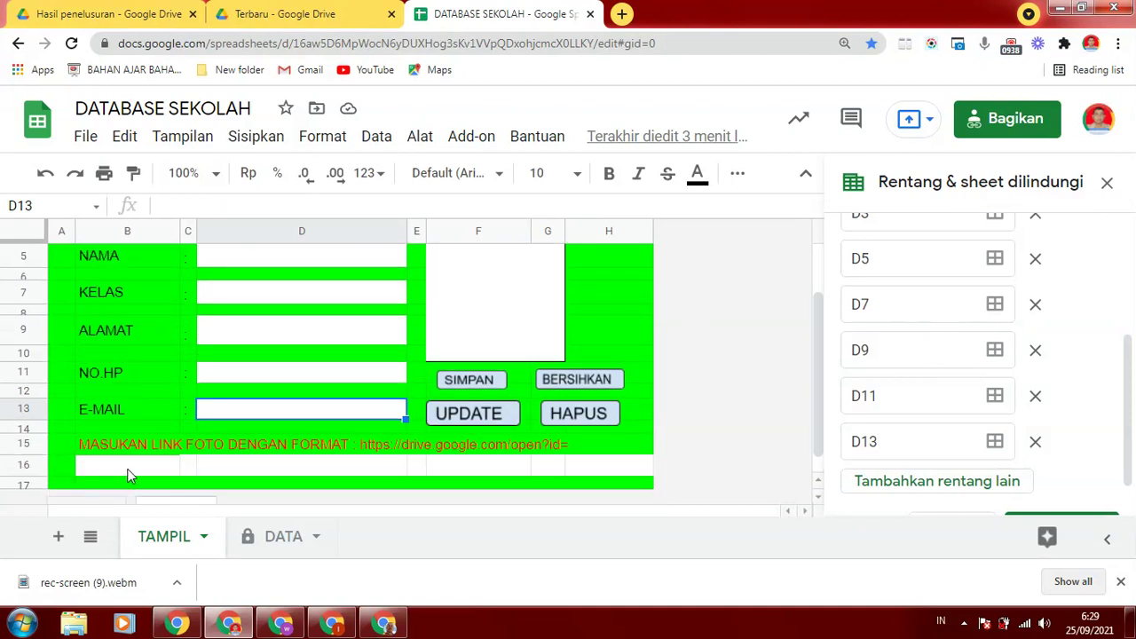
left_click(924, 484)
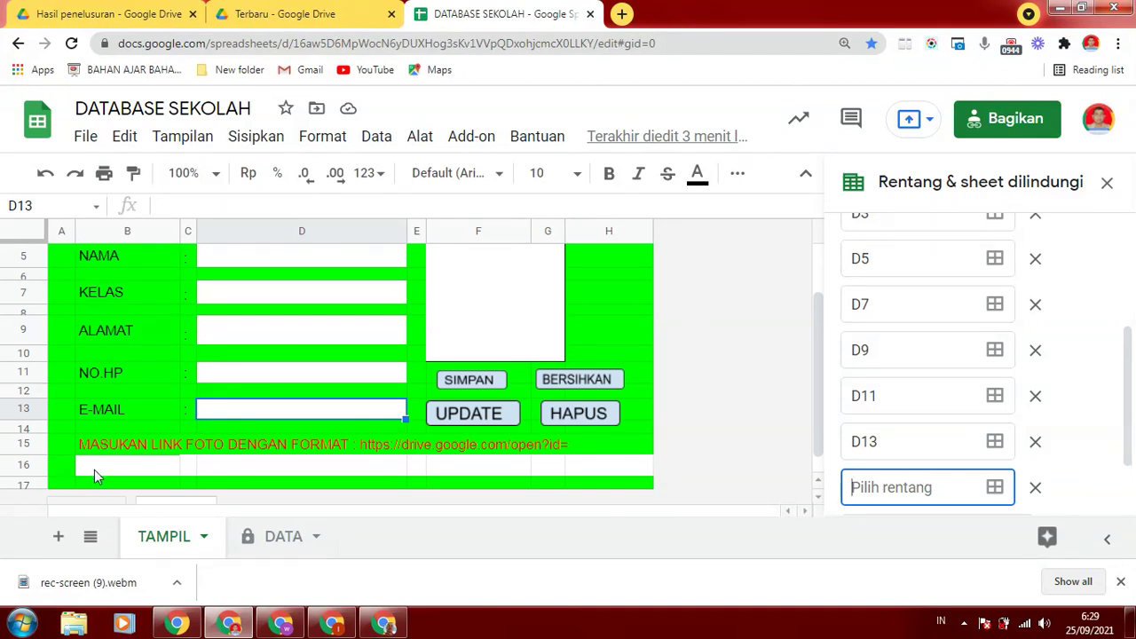
type("B16")
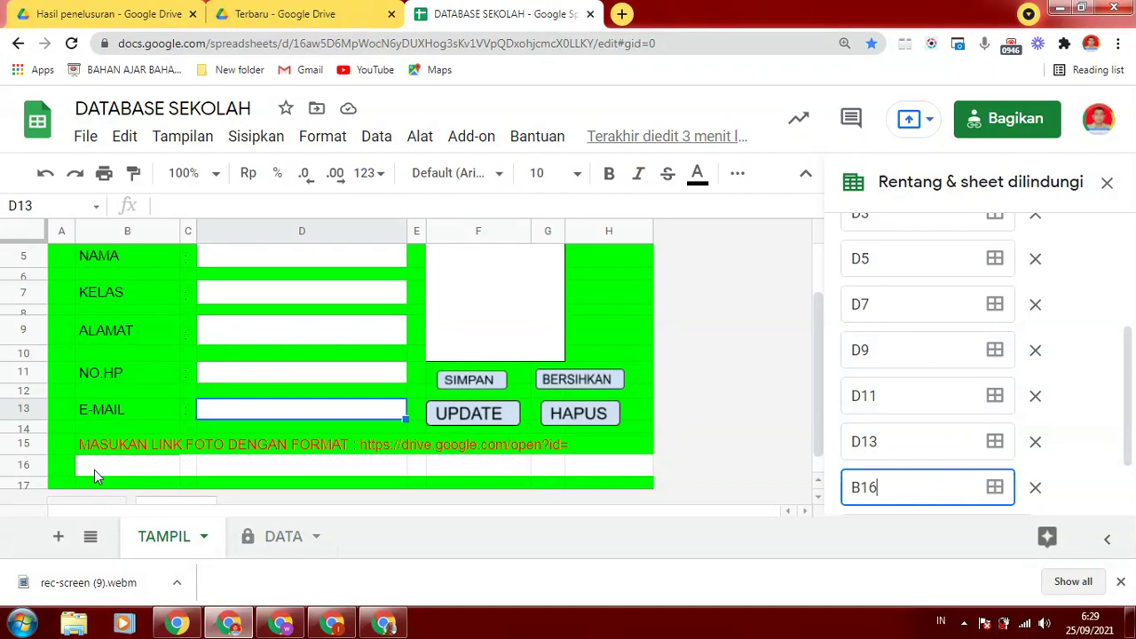
scroll(1135, 350, "up", 1)
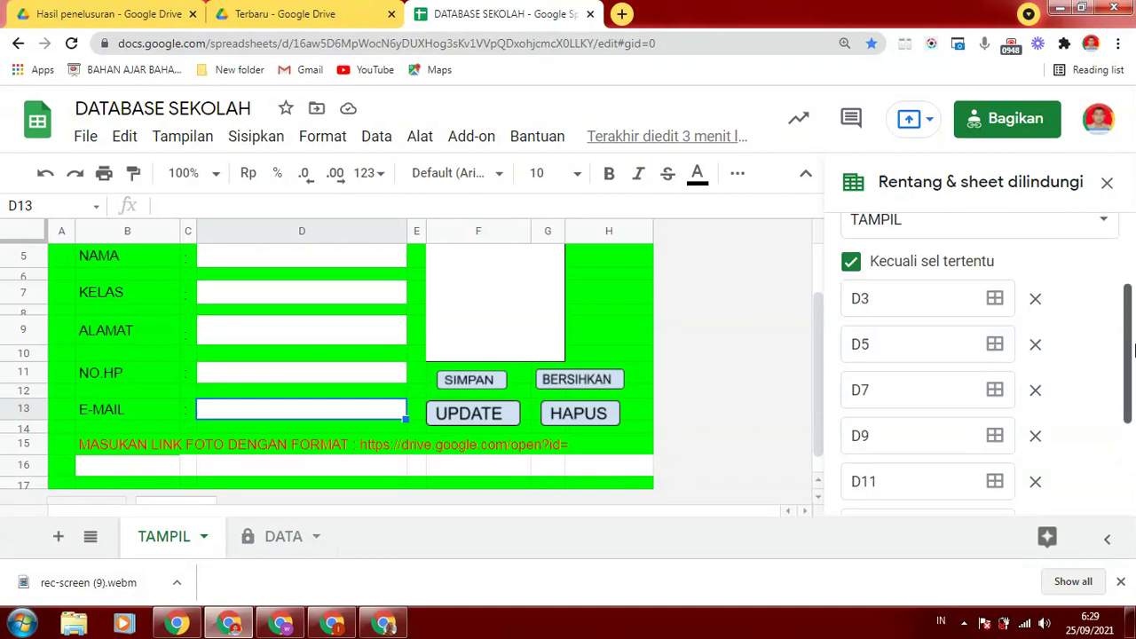
scroll(1135, 350, "up", 2)
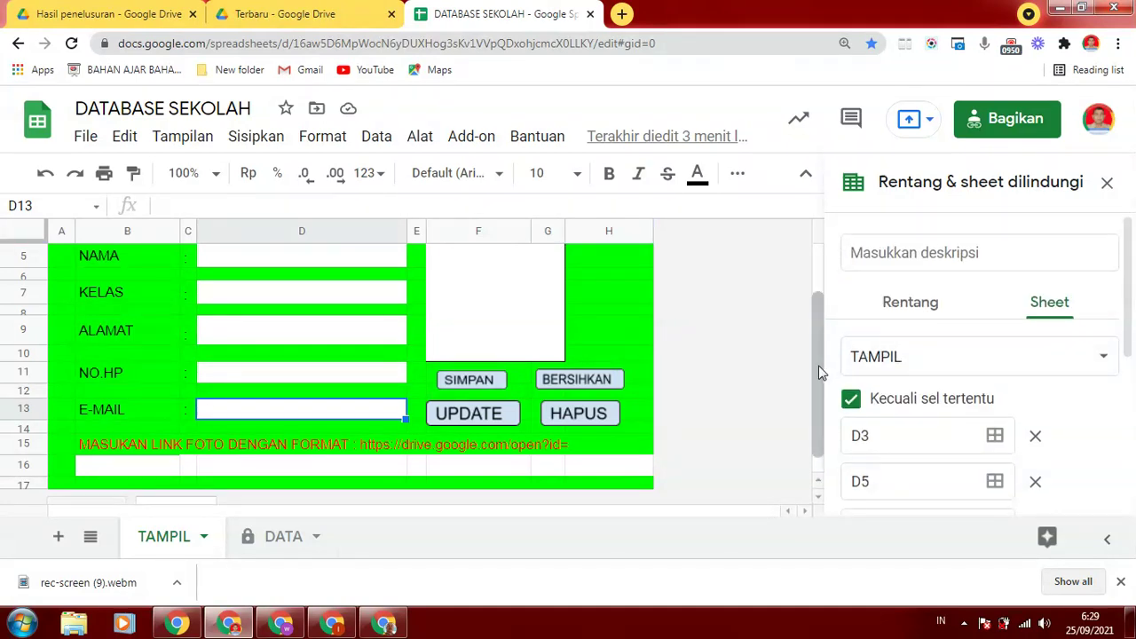
left_click_drag(821, 373, 817, 246)
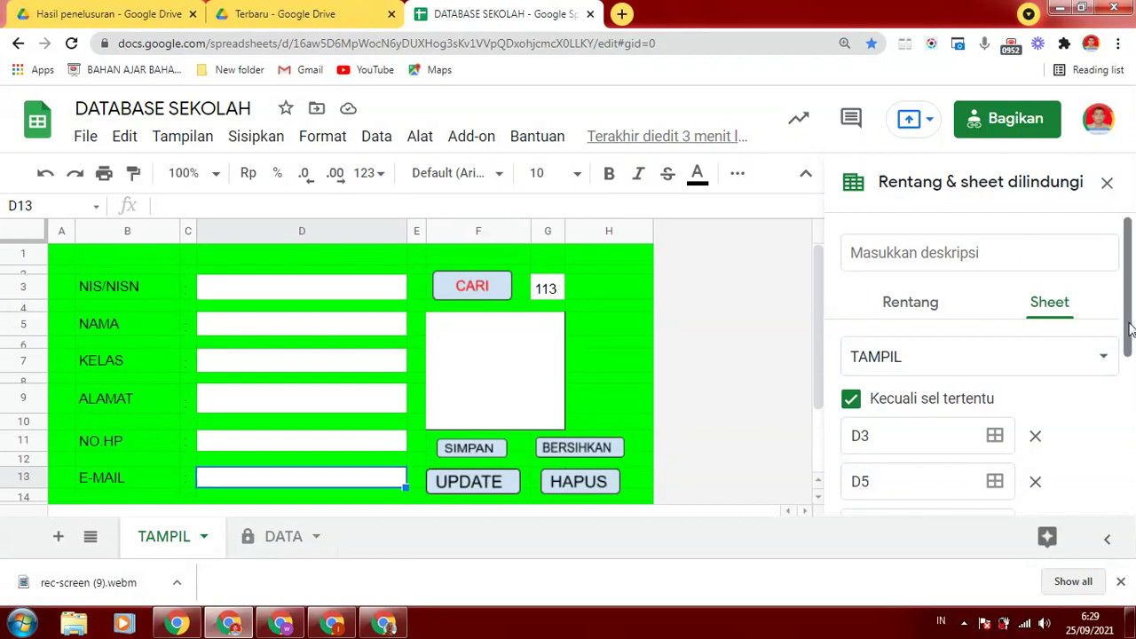
scroll(1121, 464, "down", 4)
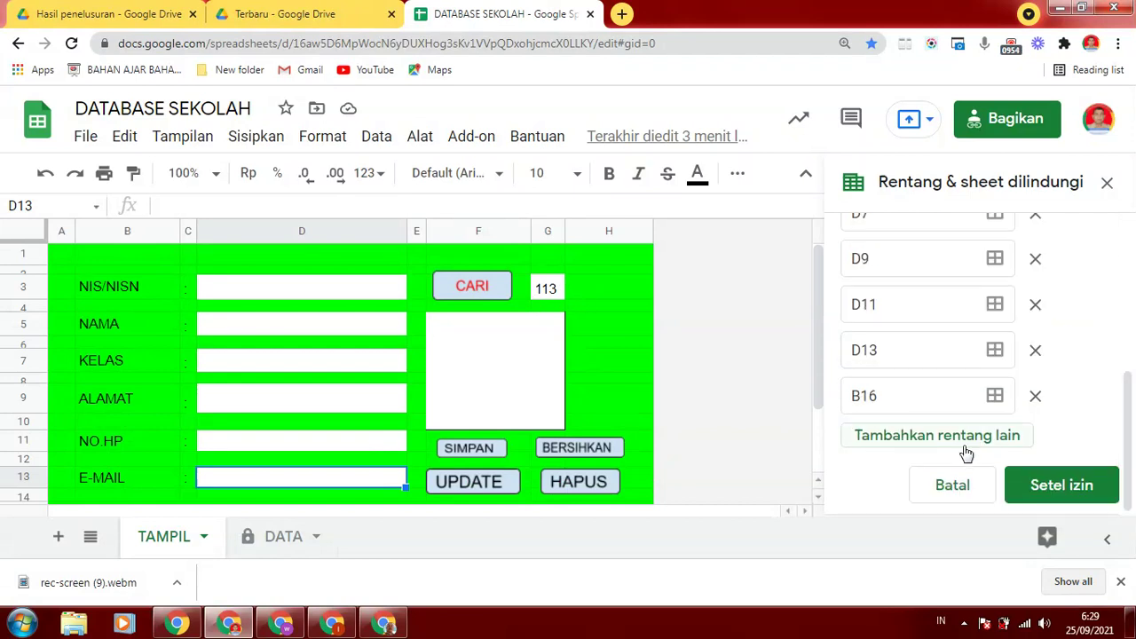
left_click(933, 436)
type("G3")
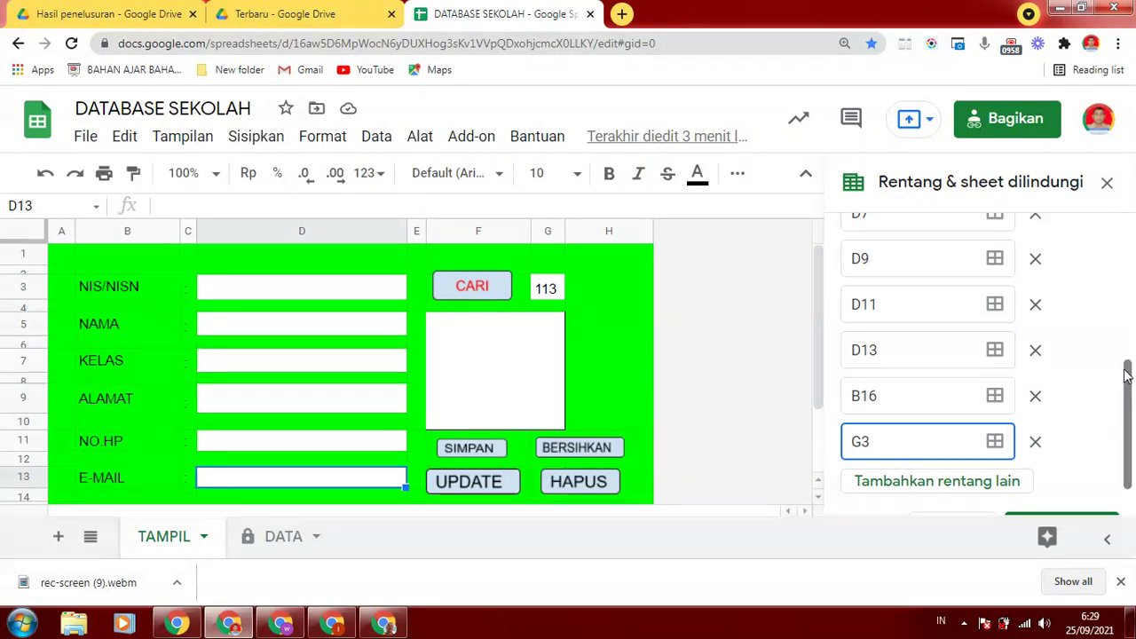
scroll(1126, 377, "down", 1)
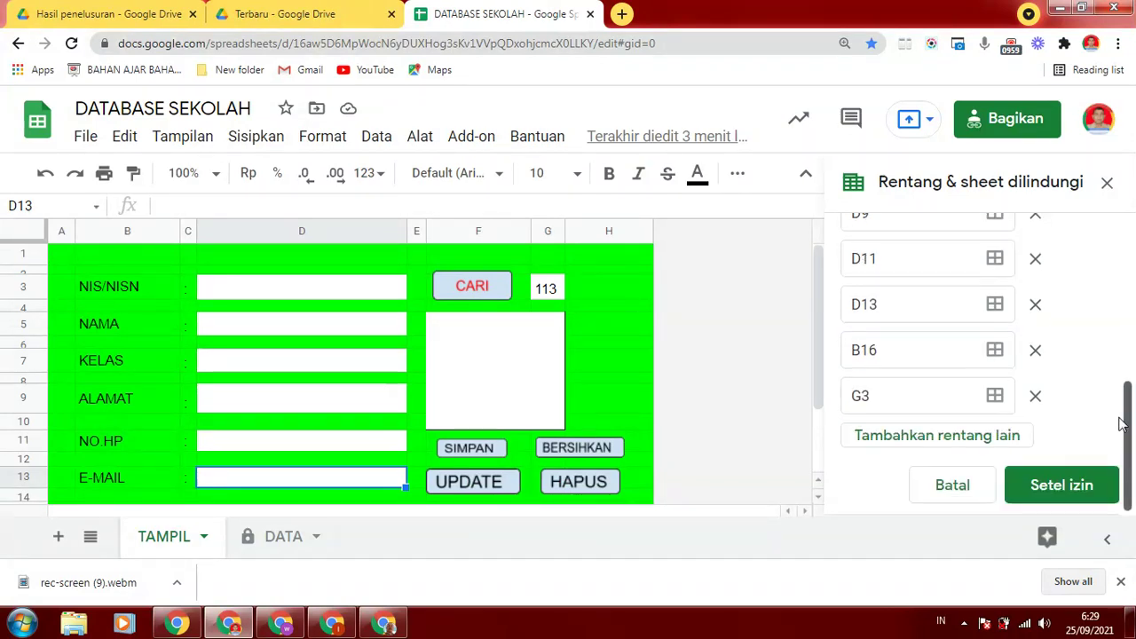
Set the TAMPIL sheet's editing permission to 'Hanya Anda' and confirm the protection
left_click(1040, 485)
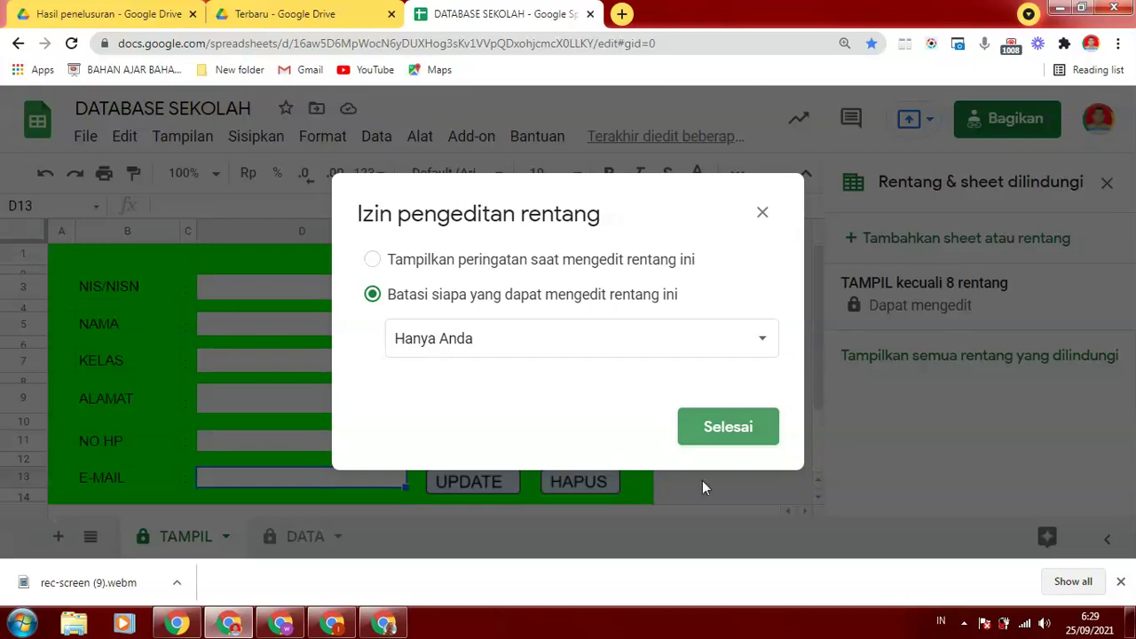
left_click(717, 429)
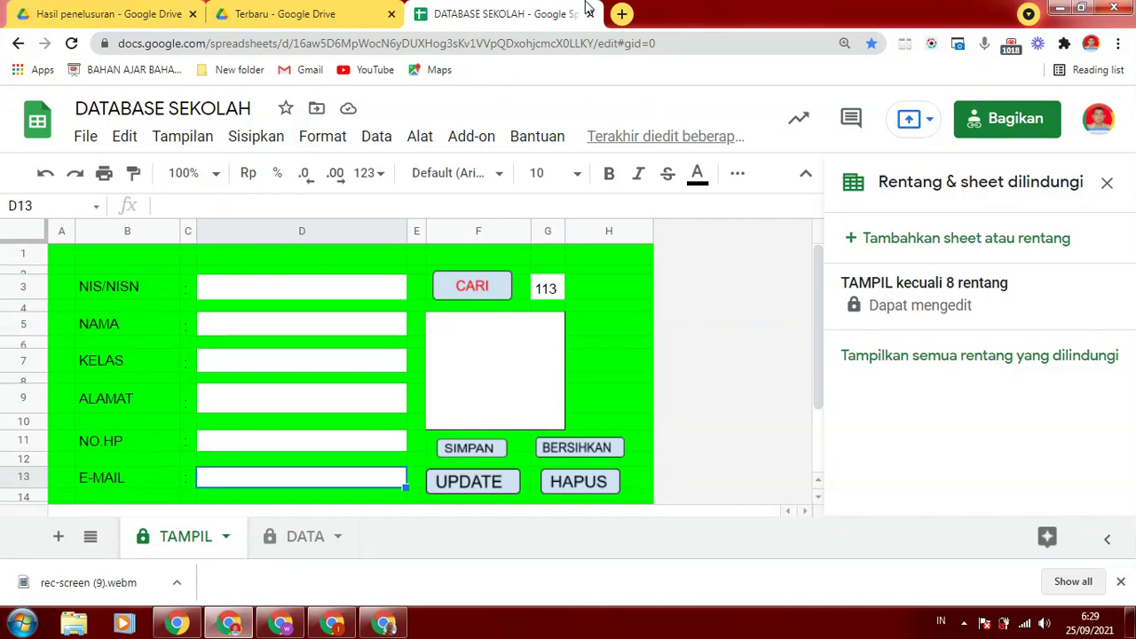
Search Google for 'google data studio' in a new tab and open the Data Studio site
left_click(622, 15)
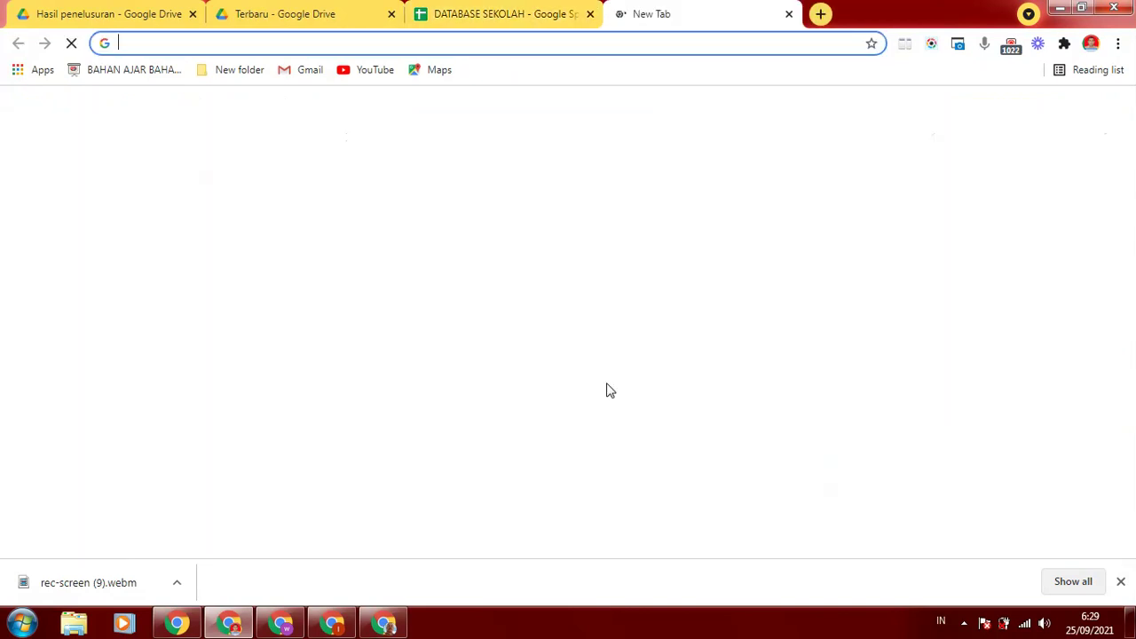
left_click(462, 350)
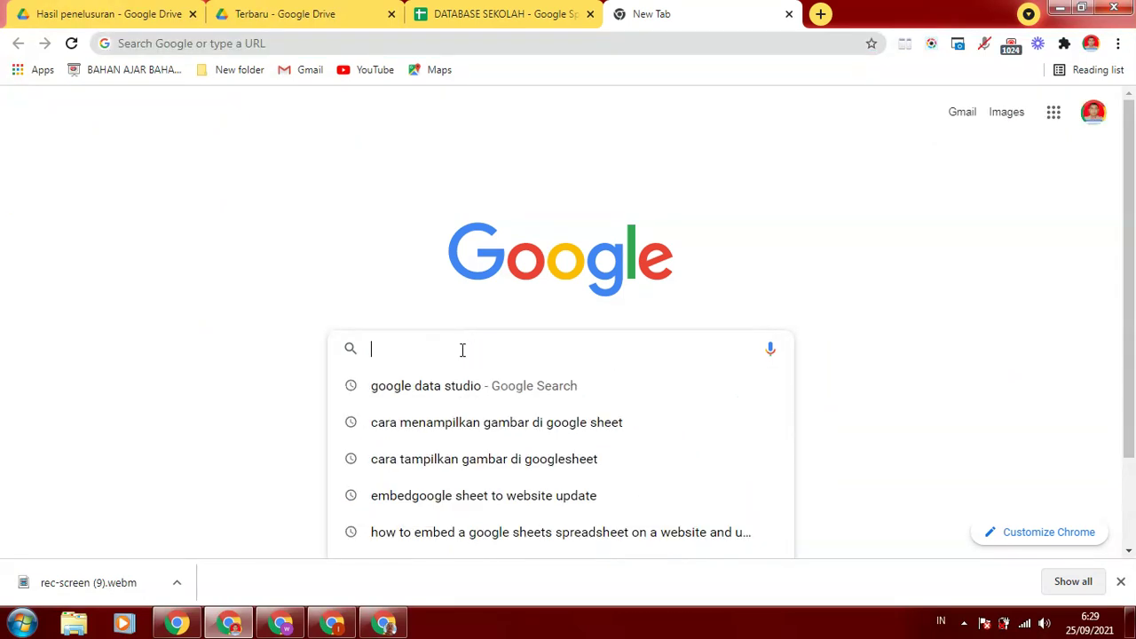
left_click(448, 388)
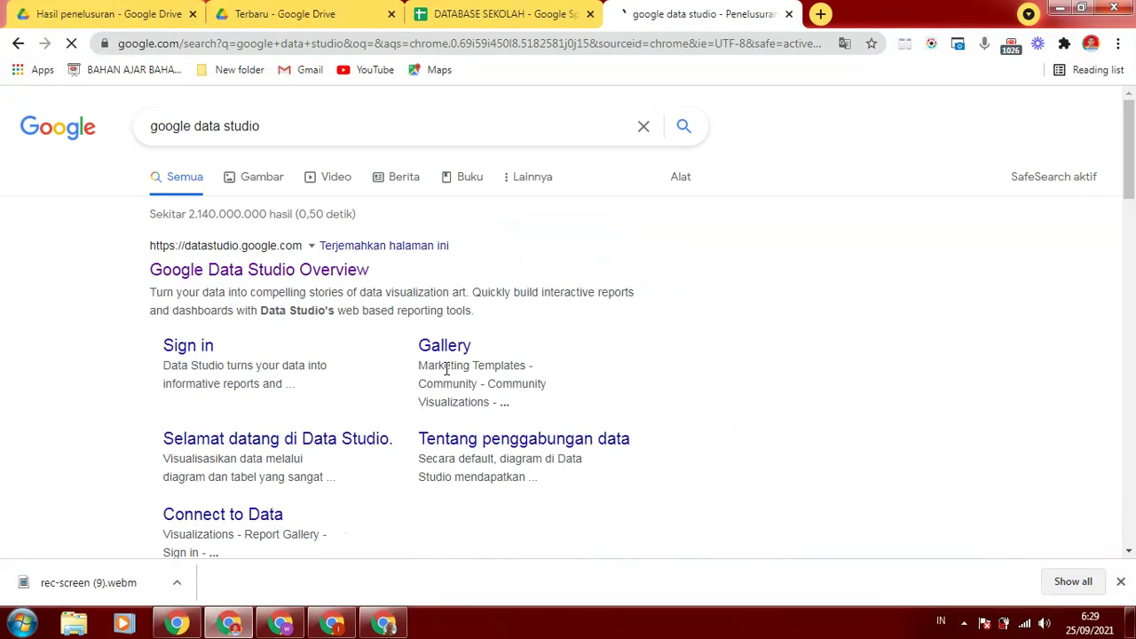
left_click(247, 271)
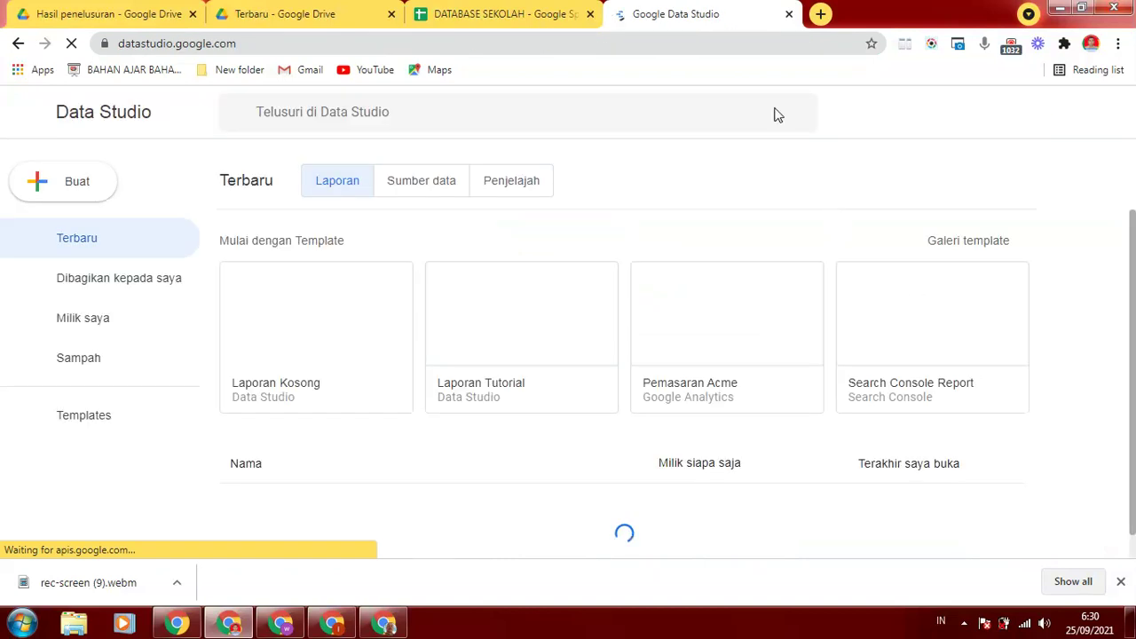
Create a blank report using the DATABASE SEKOLAH spreadsheet's TAMPIL sheet as data
left_click(301, 346)
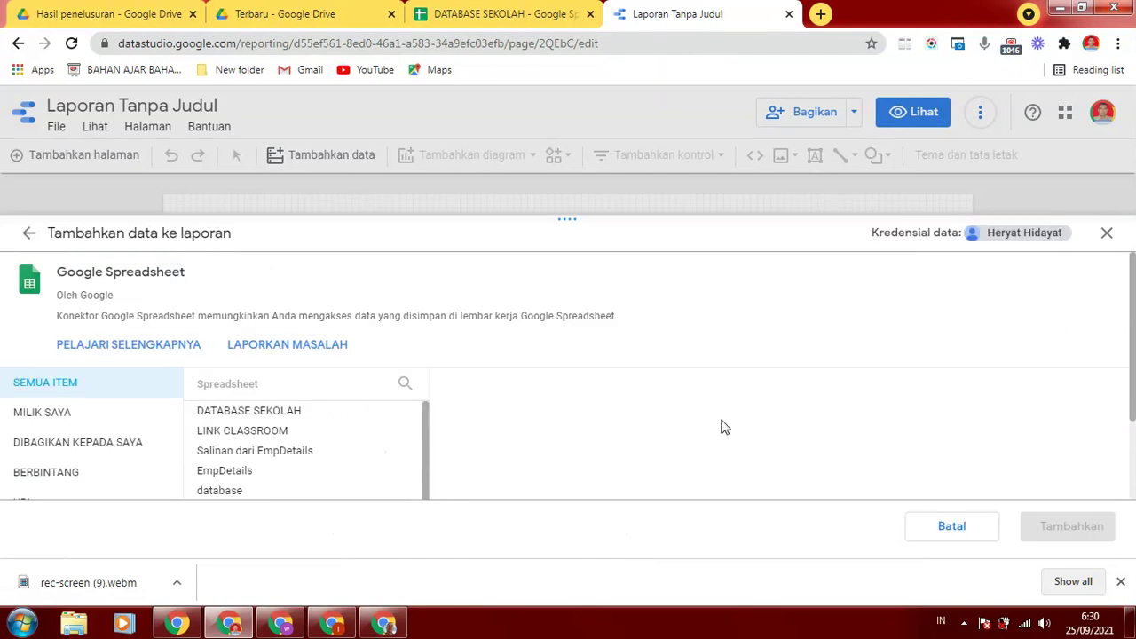
left_click(229, 413)
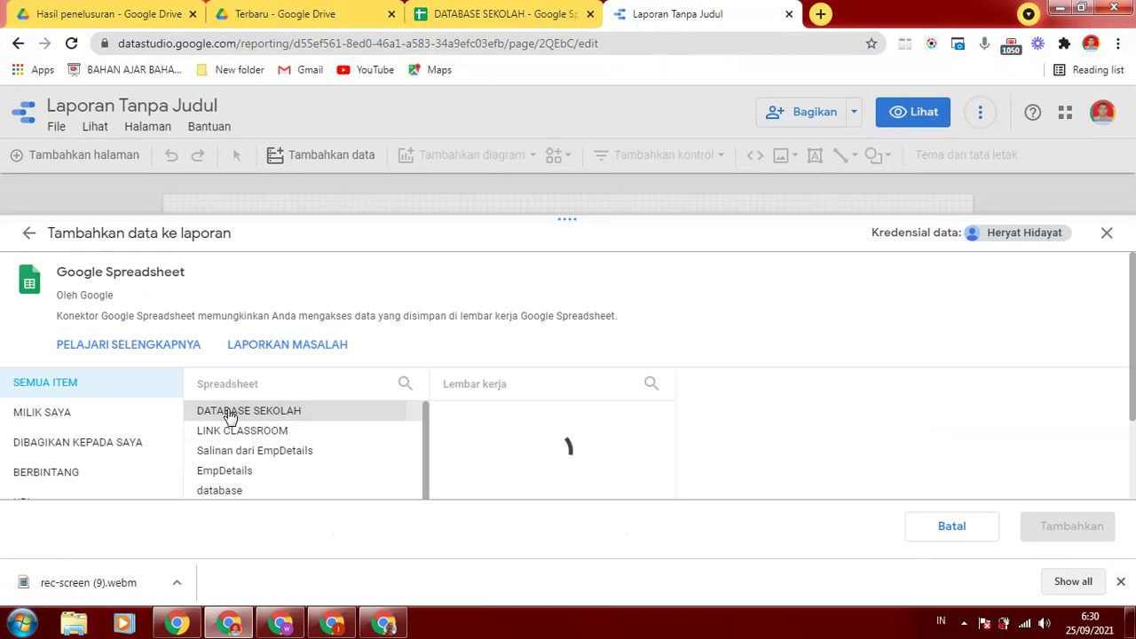
left_click(1064, 527)
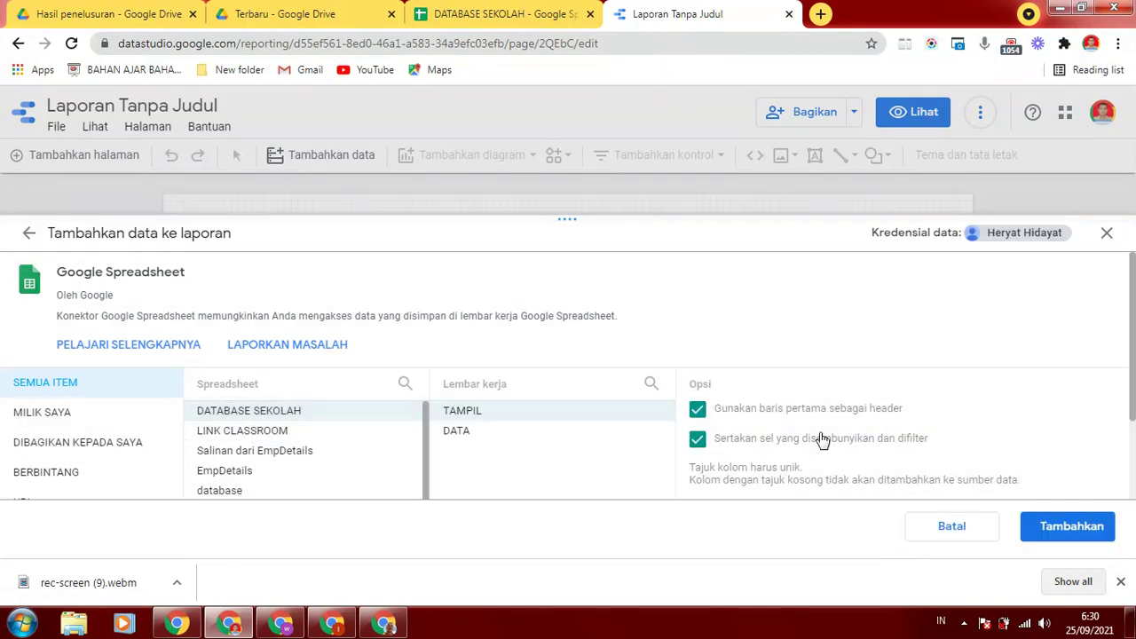
left_click(1039, 525)
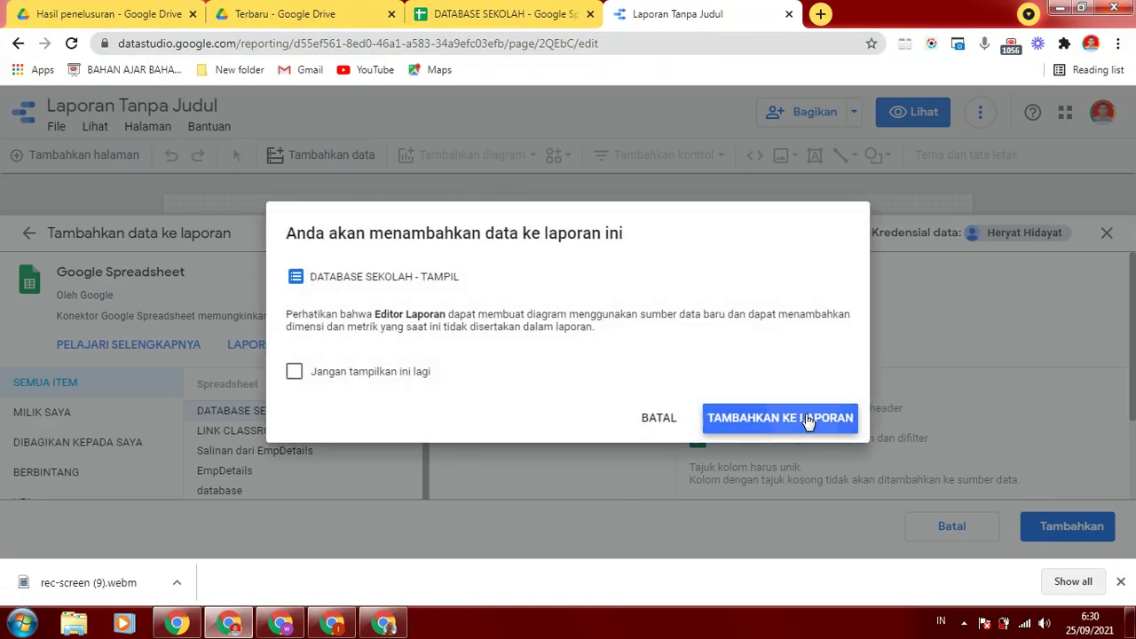
left_click(810, 419)
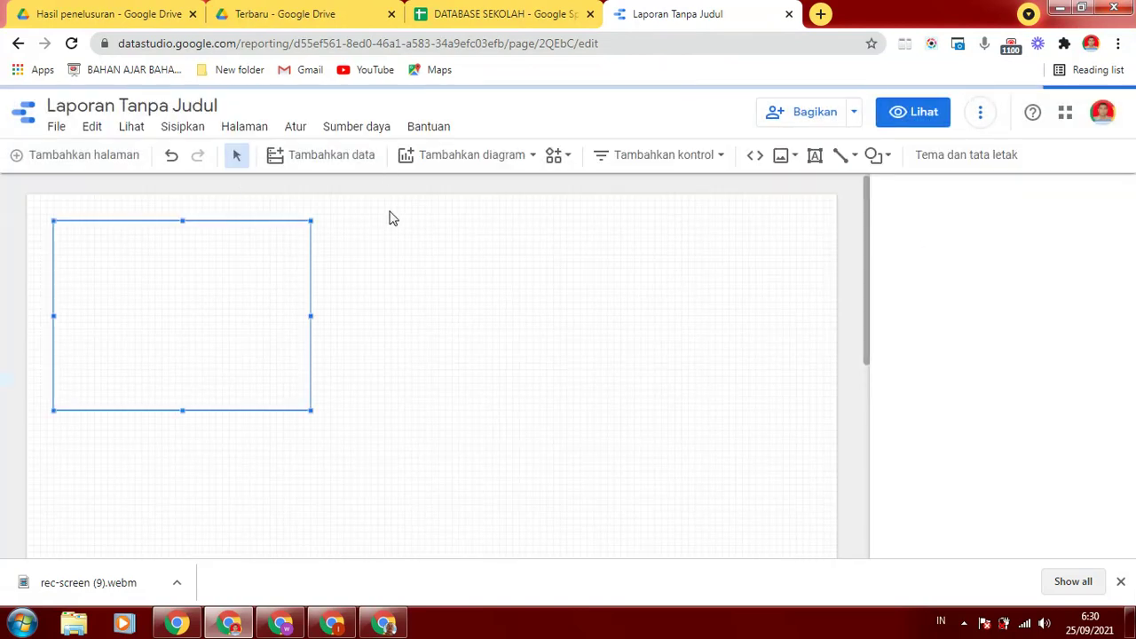
Delete the auto-created table and place a URL embed box on the canvas
left_click_drag(204, 258, 267, 277)
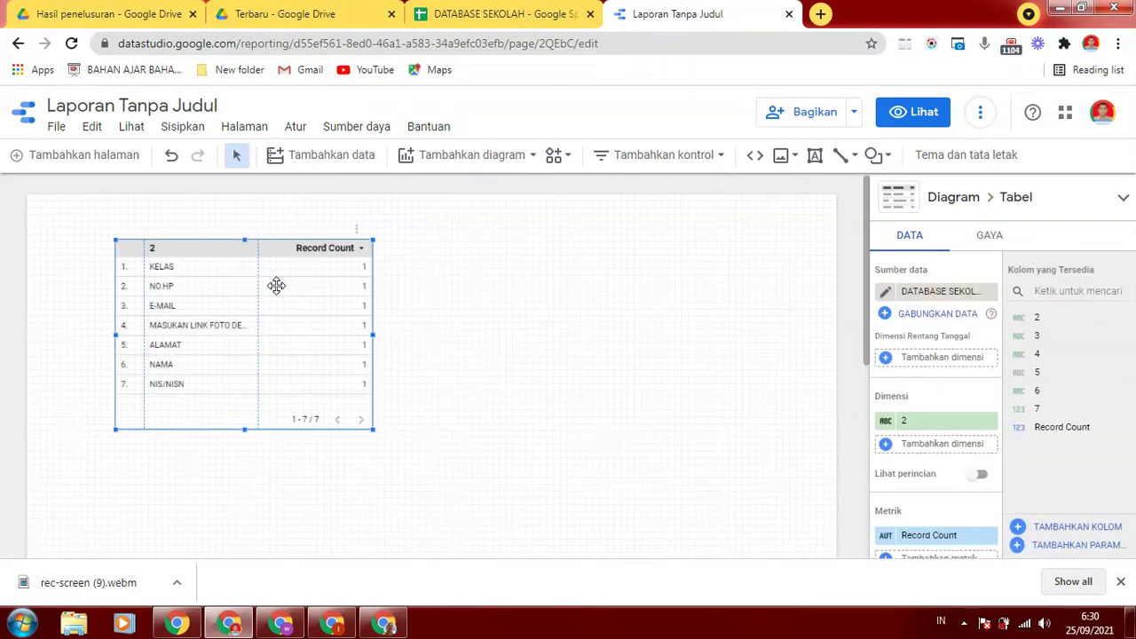
key("Delete")
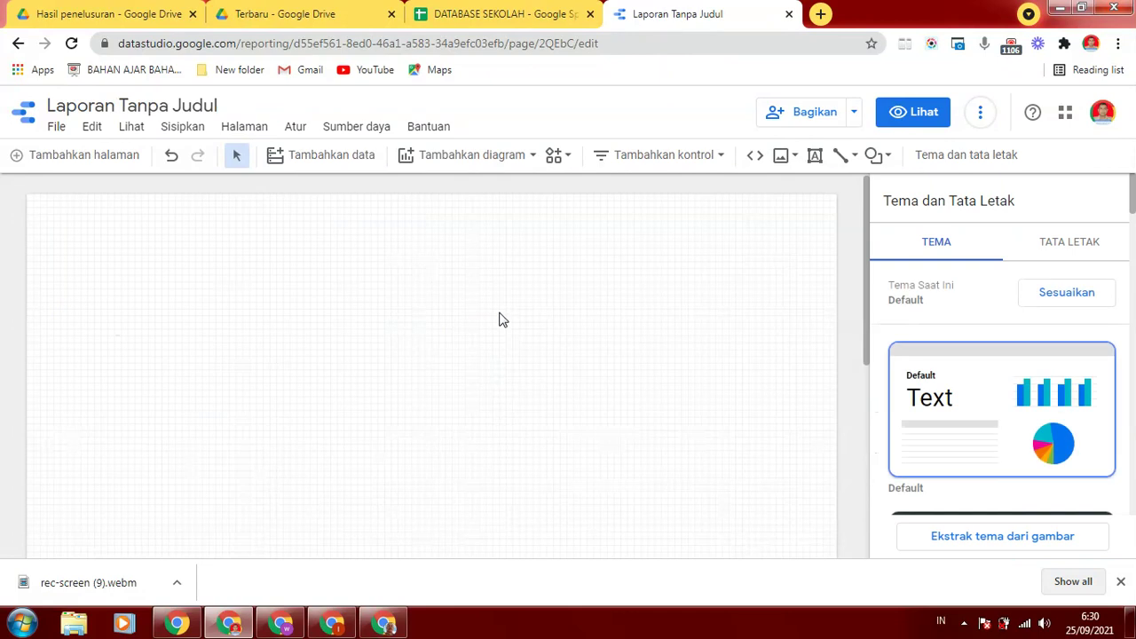
left_click(755, 156)
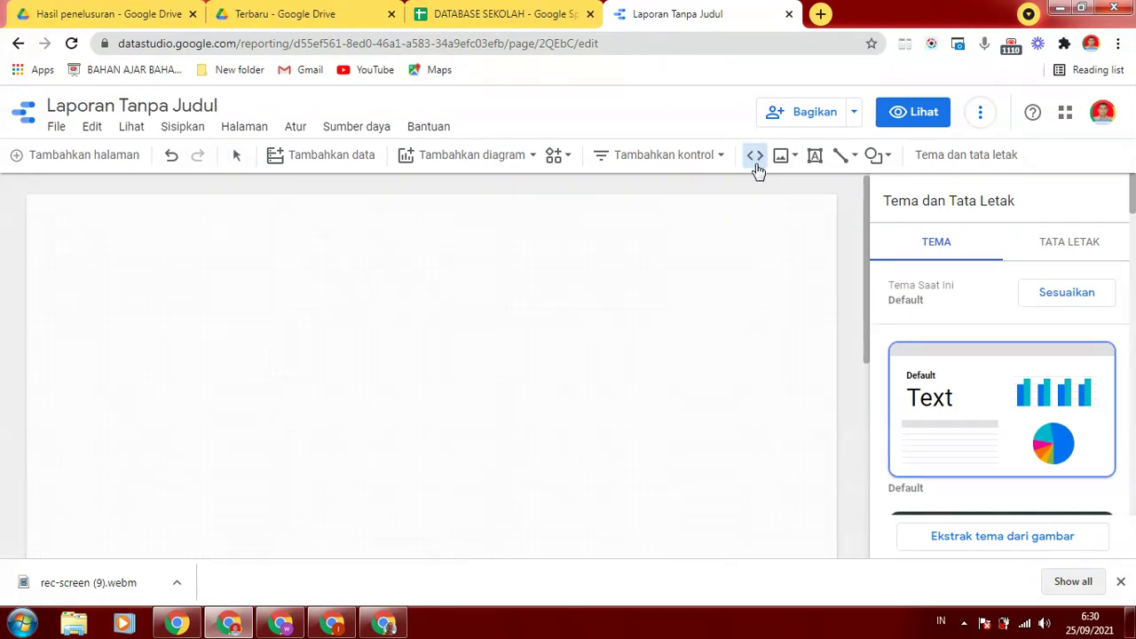
left_click(756, 156)
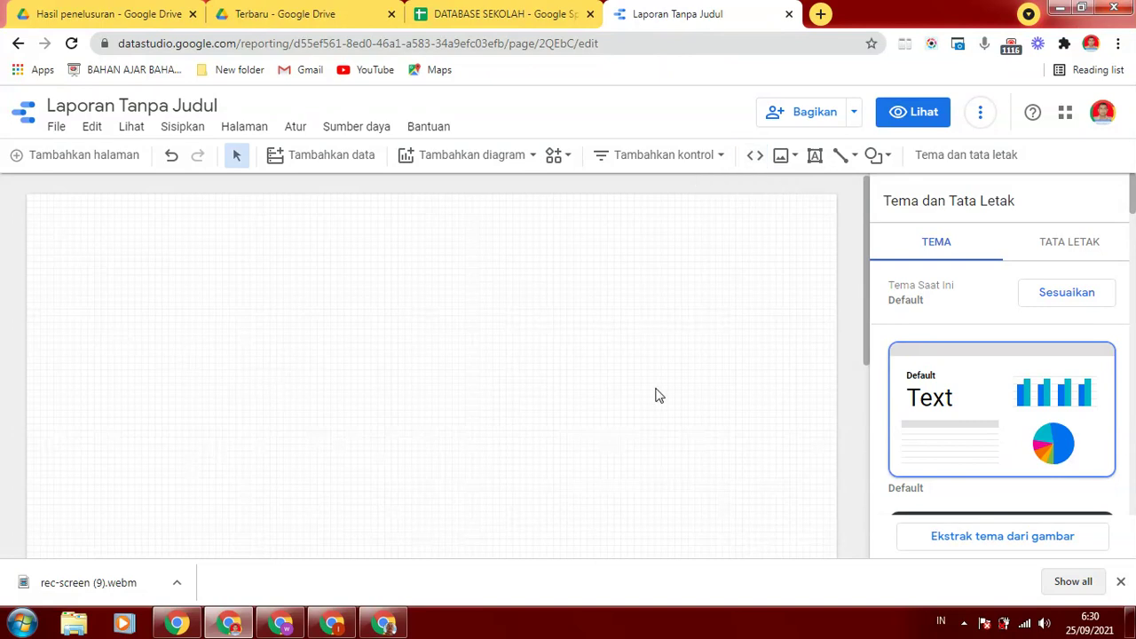
left_click(755, 157)
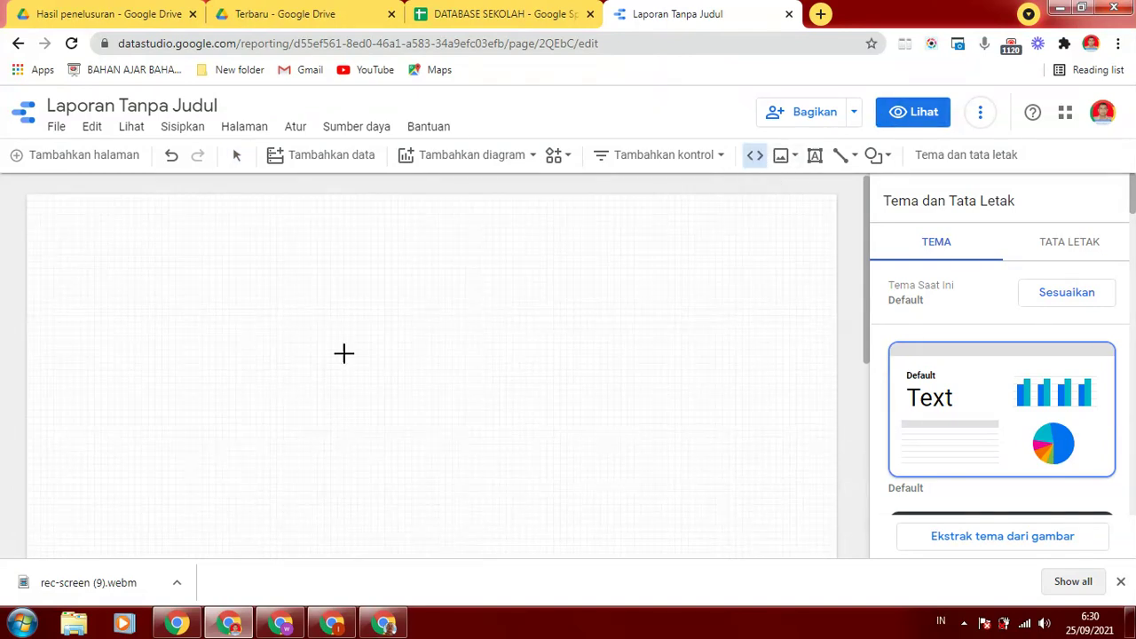
left_click(258, 372)
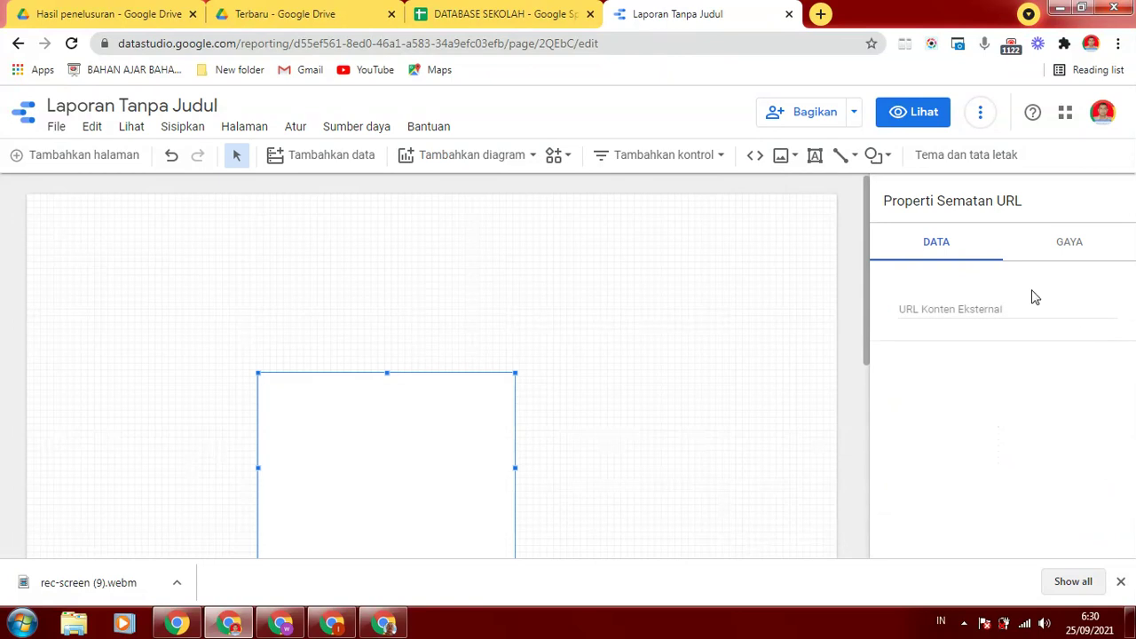
Copy the DATABASE SEKOLAH spreadsheet's web address from its browser tab
scroll(870, 330, "down", 1)
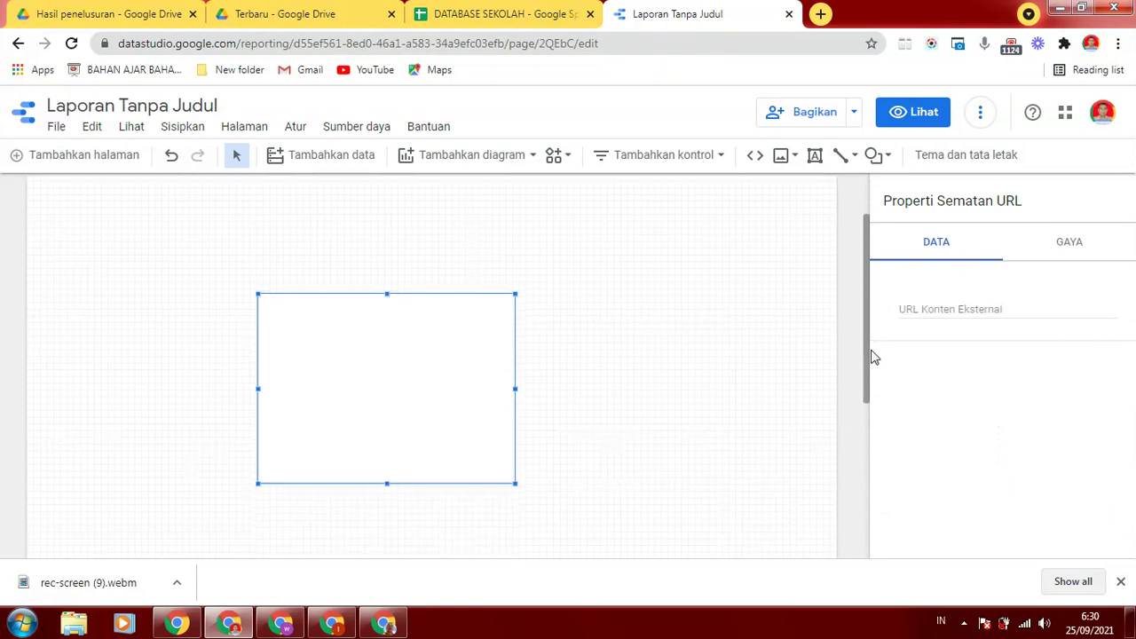
left_click(522, 15)
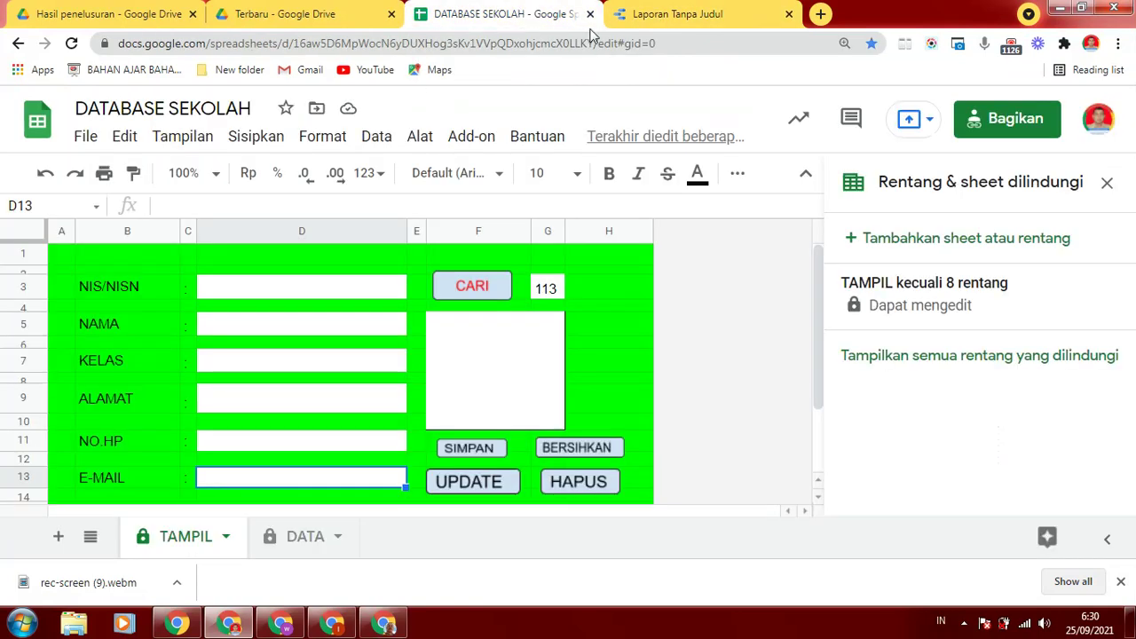
left_click(636, 44)
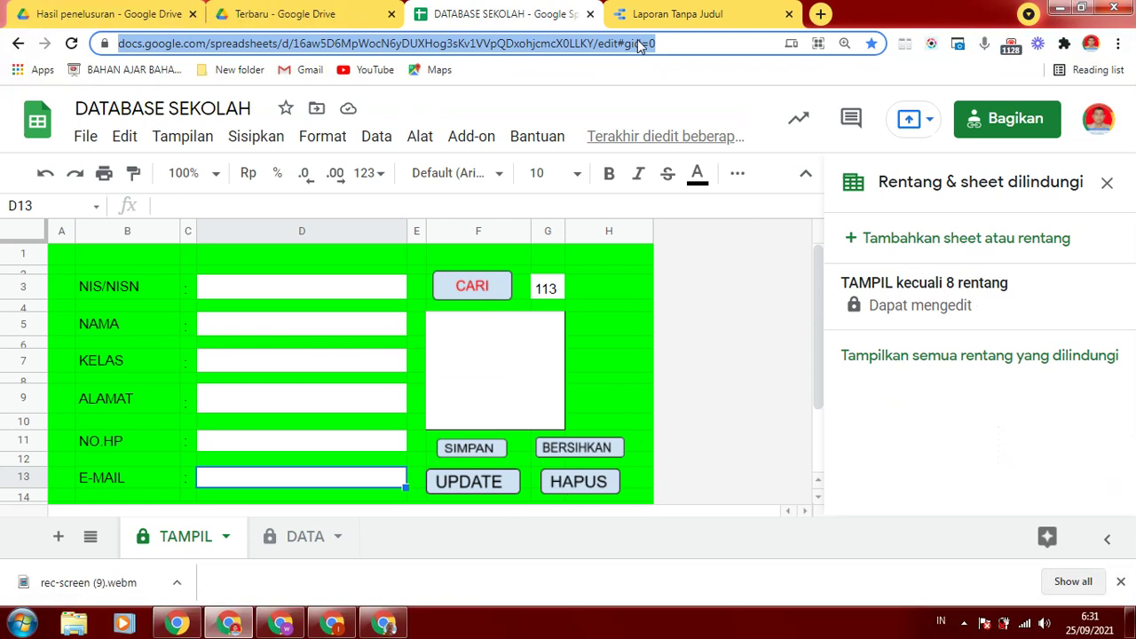
left_click(688, 15)
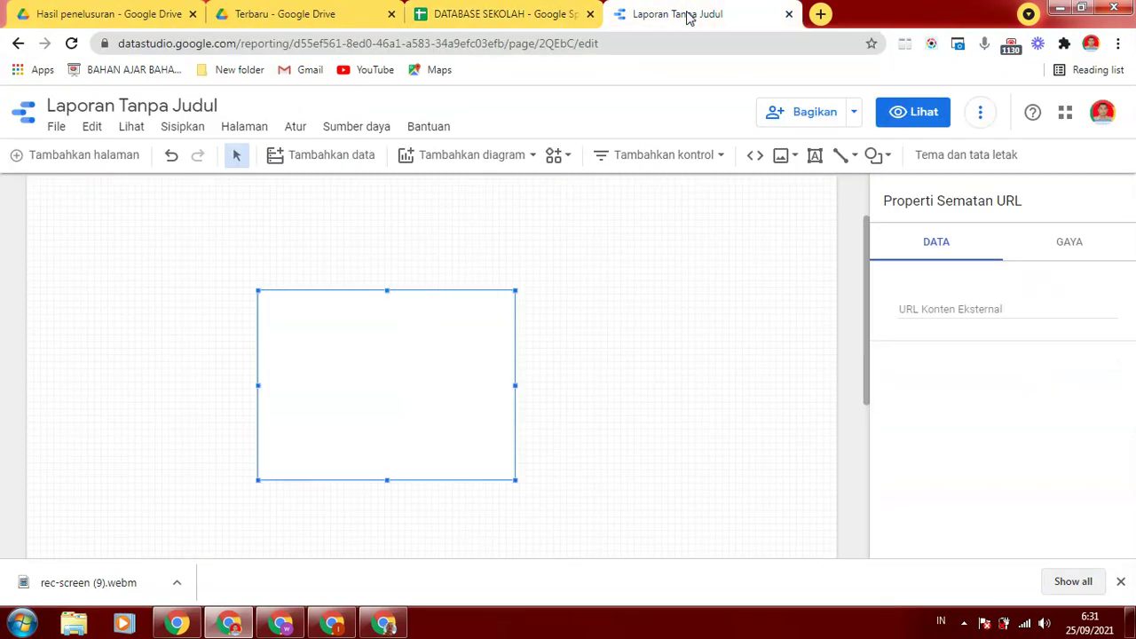
Paste the spreadsheet URL as the embed's external content URL so the sheet loads
left_click(951, 312)
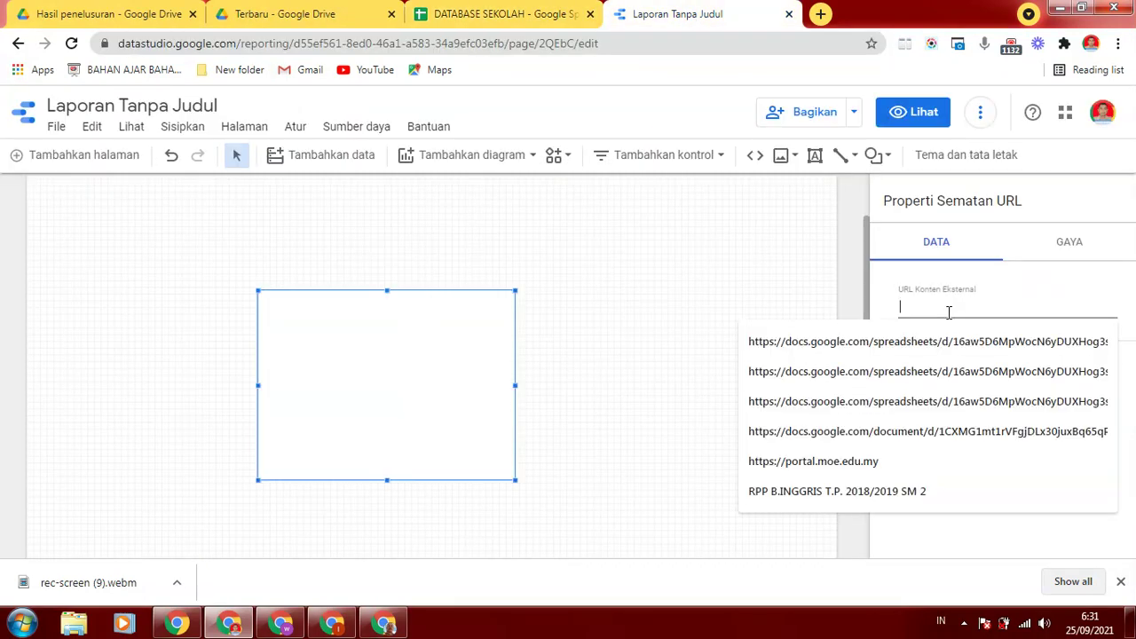
key("ctrl+v")
left_click(607, 204)
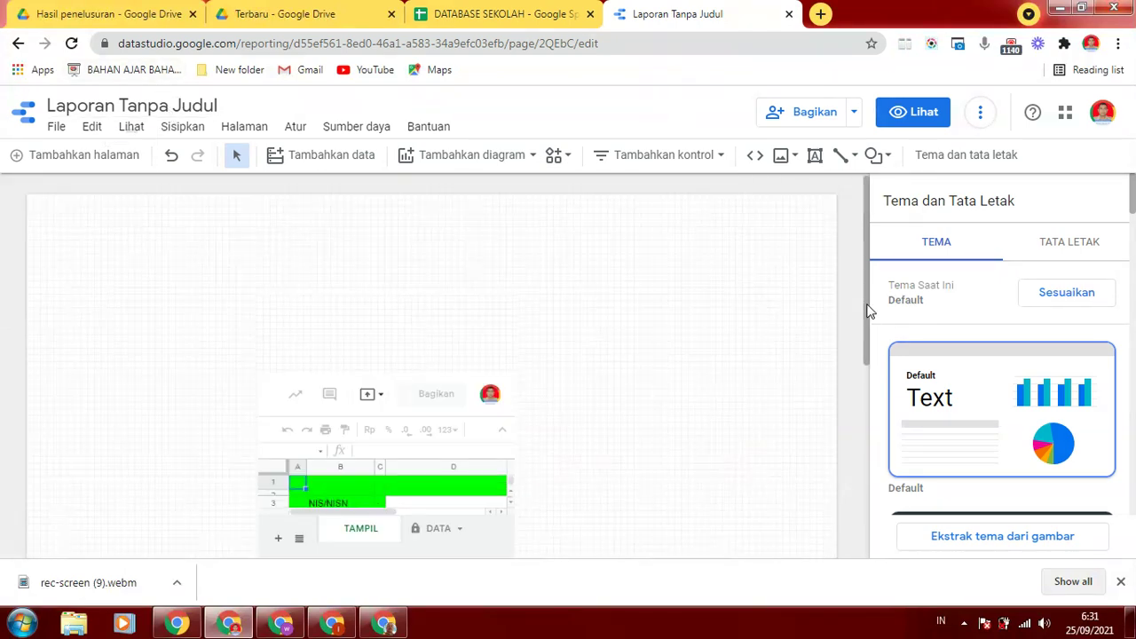
scroll(631, 393, "down", 1)
left_click(421, 364)
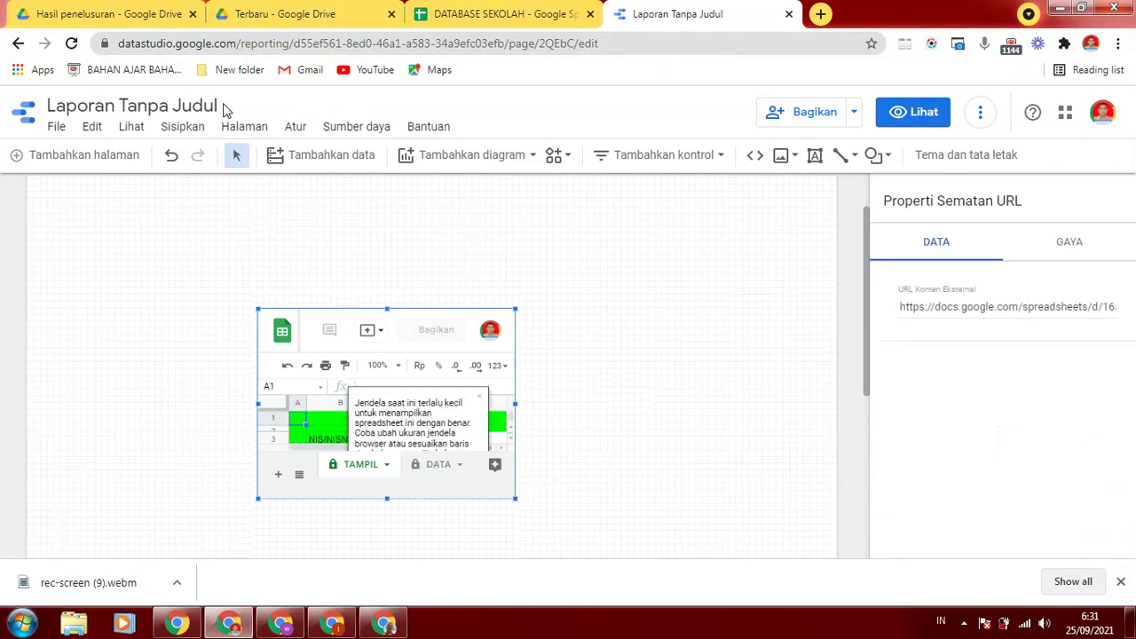
left_click(216, 105)
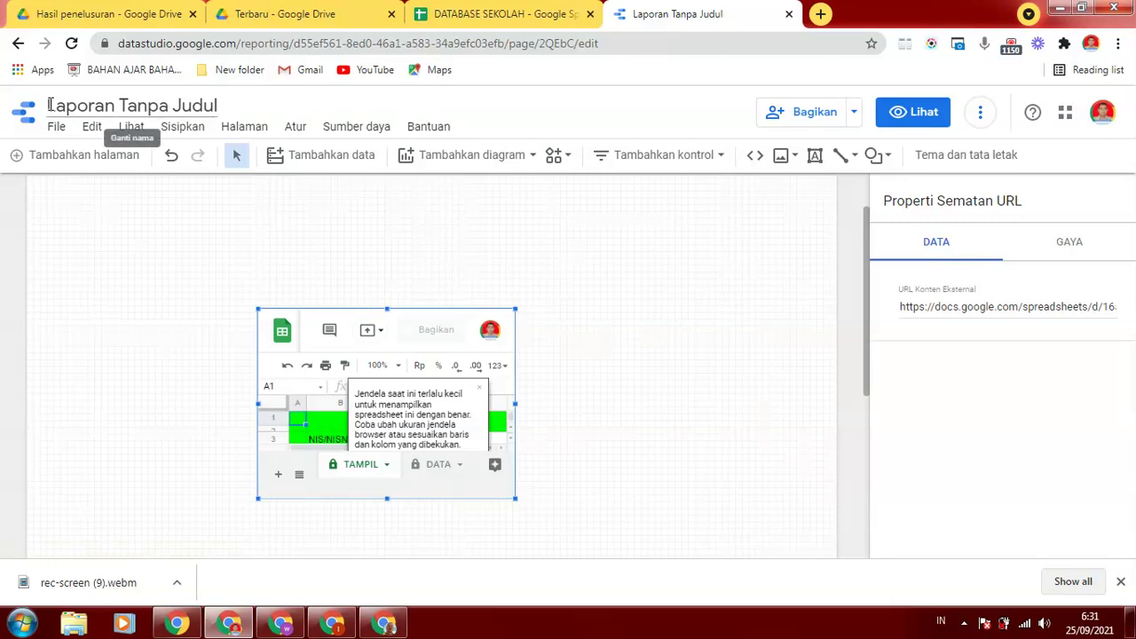
Rename the report from Laporan Tanpa Judul to DATA SEKOLAH
left_click_drag(49, 106, 238, 127)
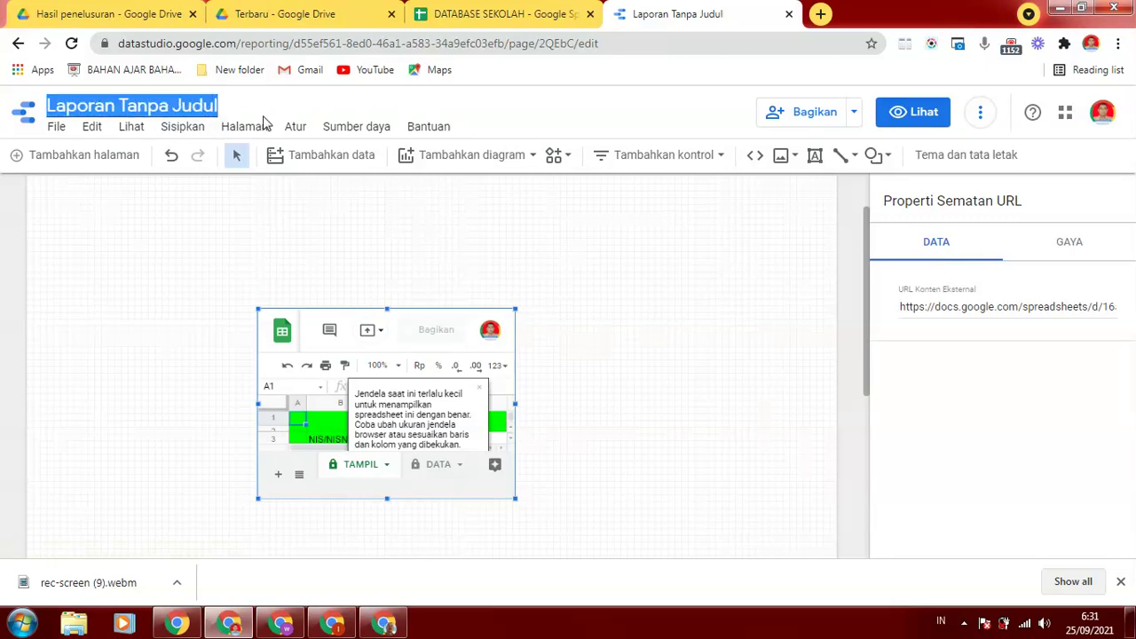
type("DATA S")
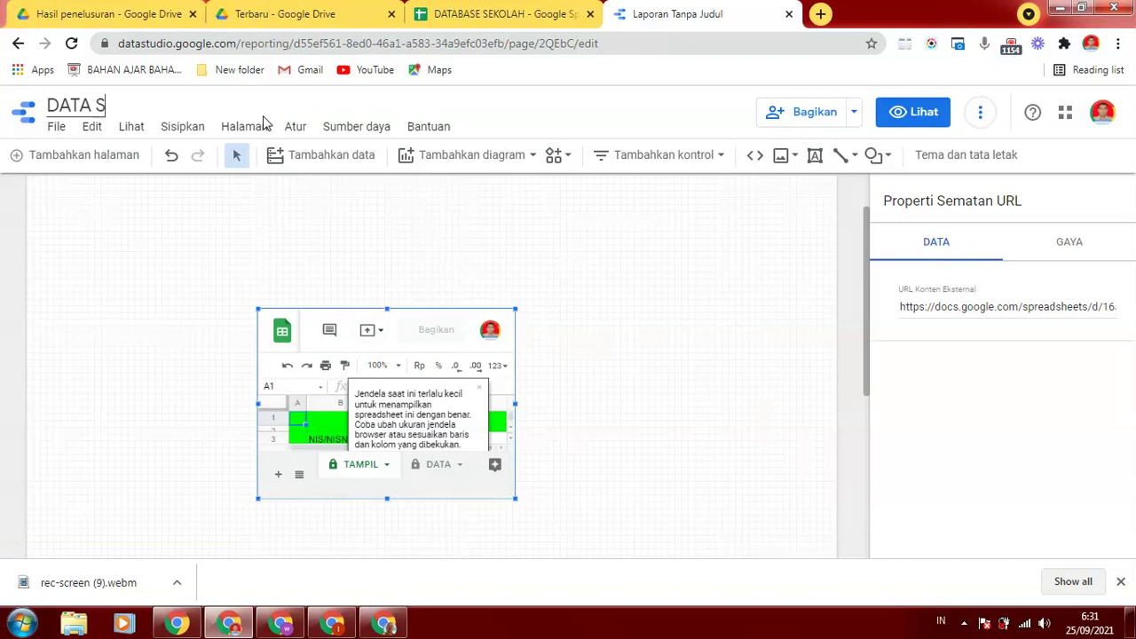
type("EKOLAH")
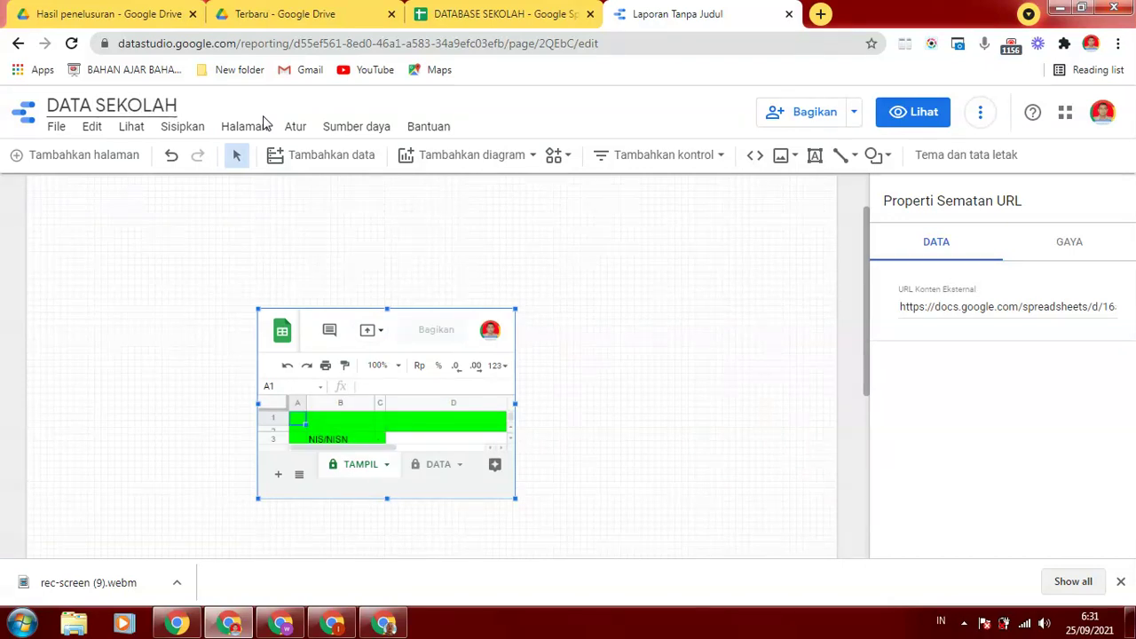
left_click(540, 258)
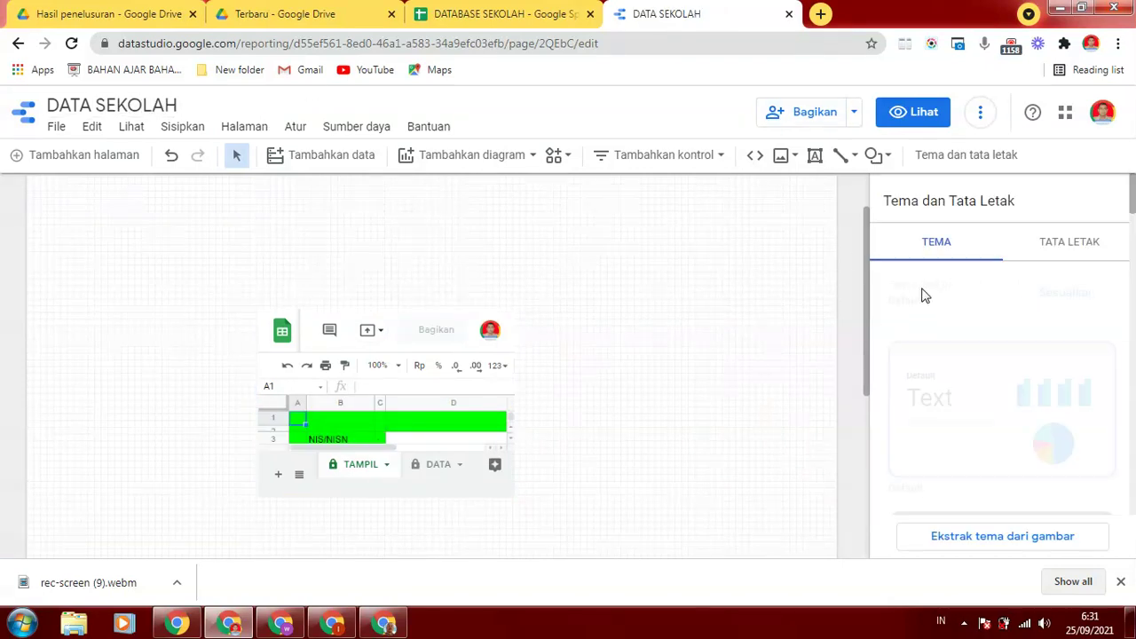
left_click_drag(867, 256, 872, 257)
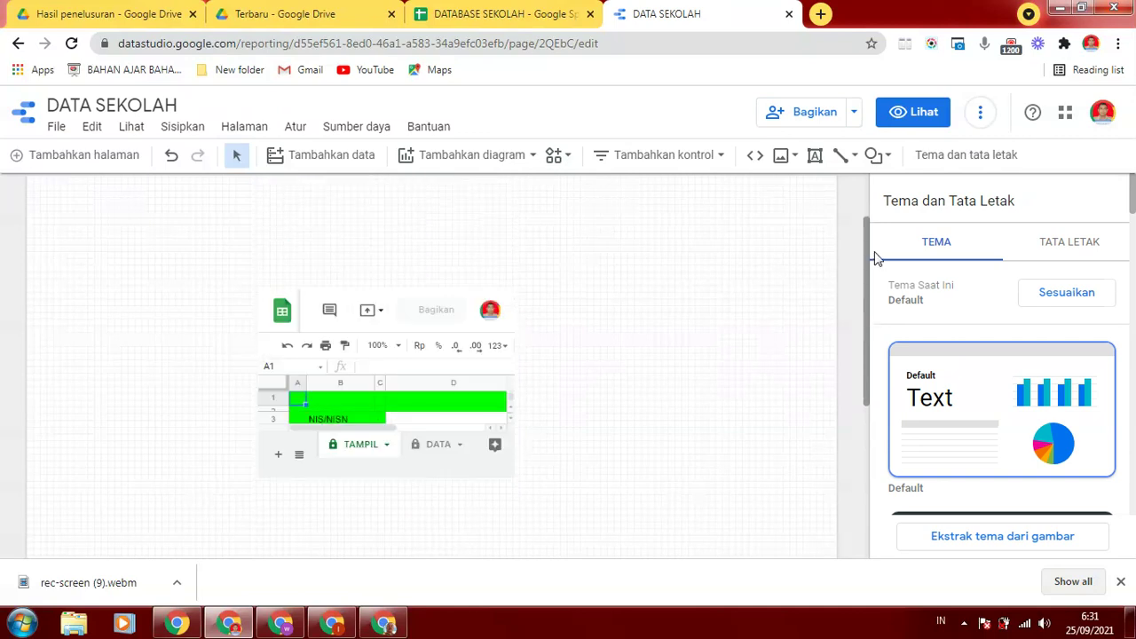
Enlarge the URL embed to show the full green form and shift it slightly left
left_click(513, 467)
left_click_drag(516, 480, 697, 609)
left_click_drag(870, 293, 869, 384)
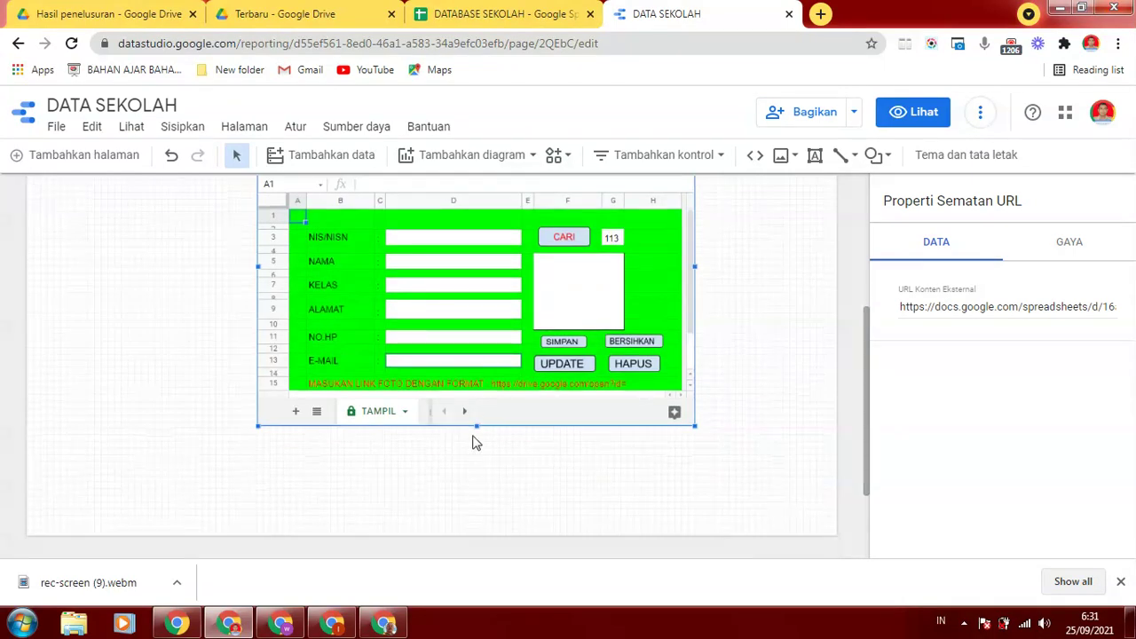
left_click_drag(475, 424, 474, 474)
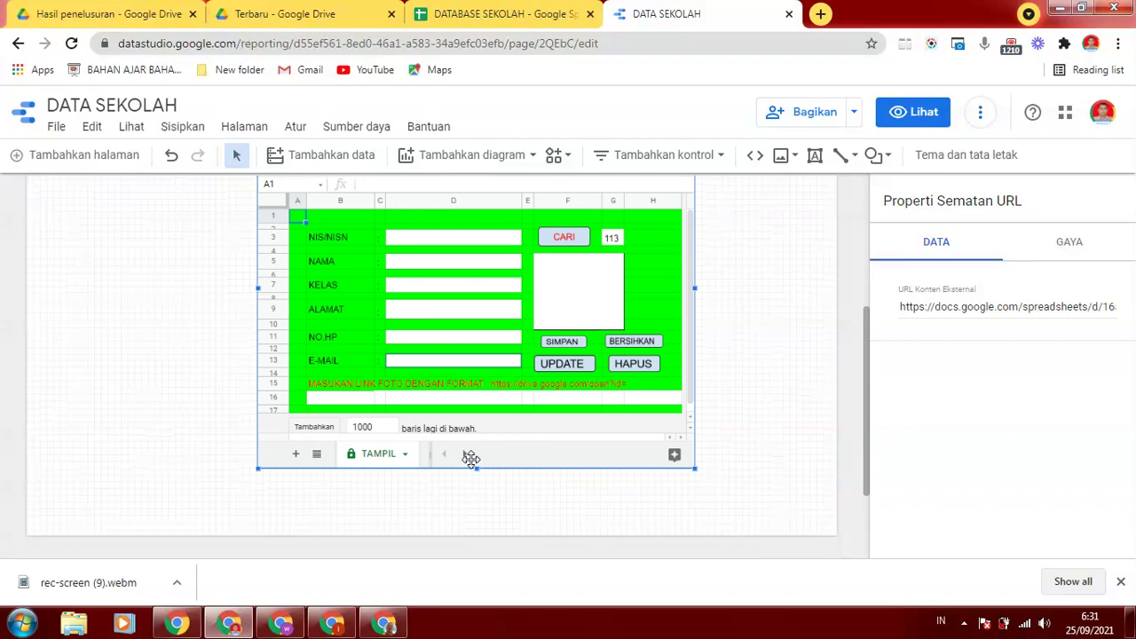
left_click_drag(478, 468, 478, 457)
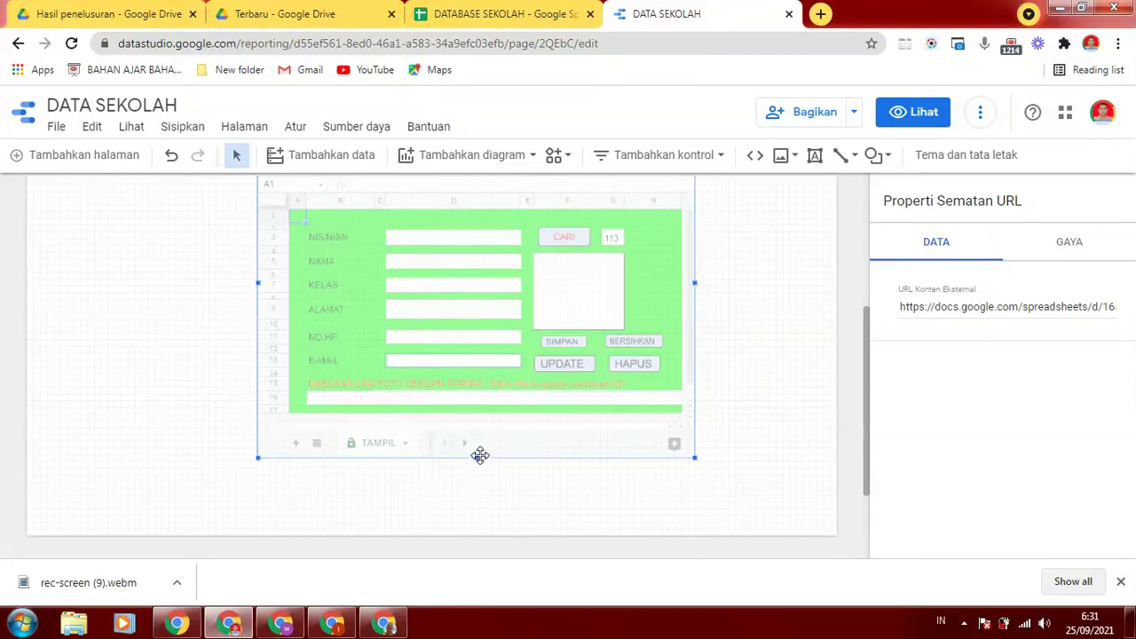
left_click_drag(871, 375, 885, 222)
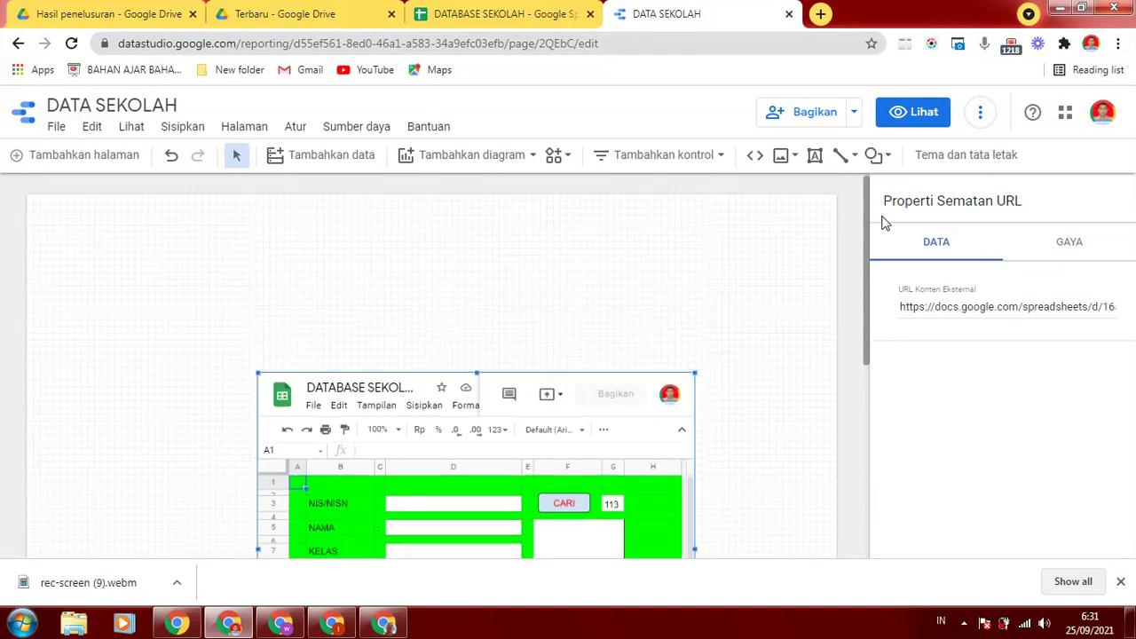
scroll(637, 321, "down", 1)
left_click_drag(608, 344, 574, 358)
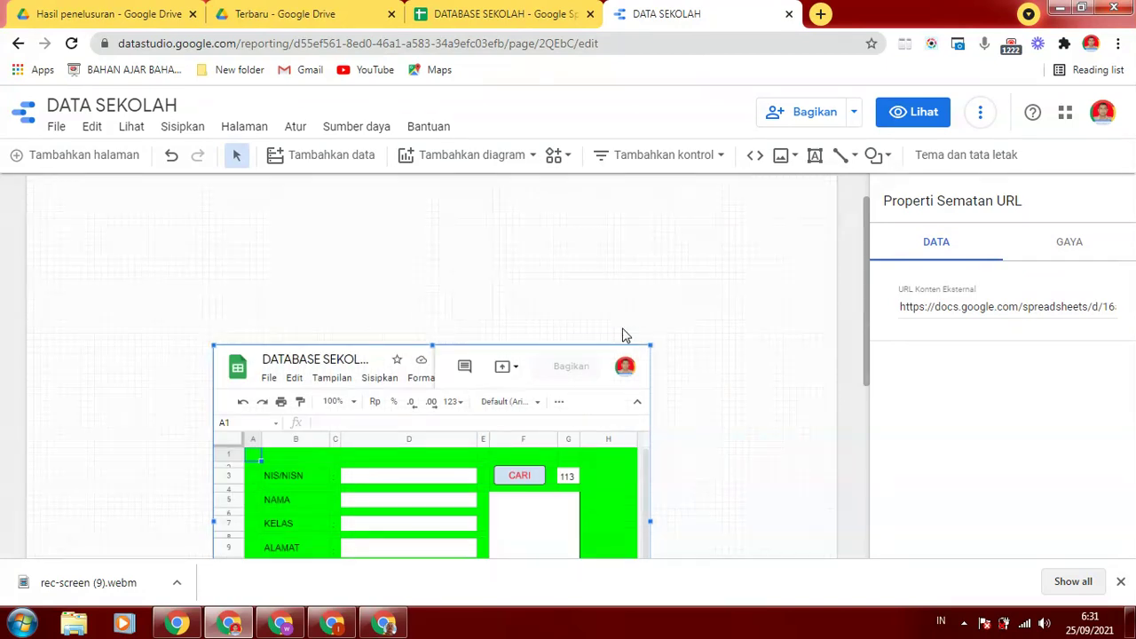
left_click(754, 270)
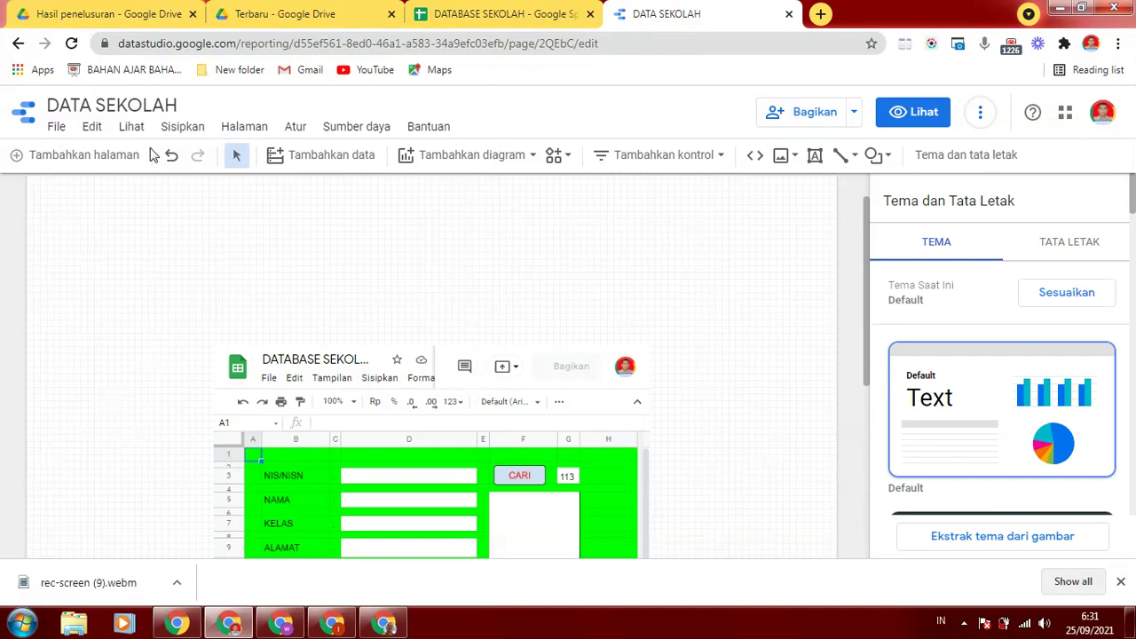
Draw a grey rectangle just above the embedded form
left_click(183, 128)
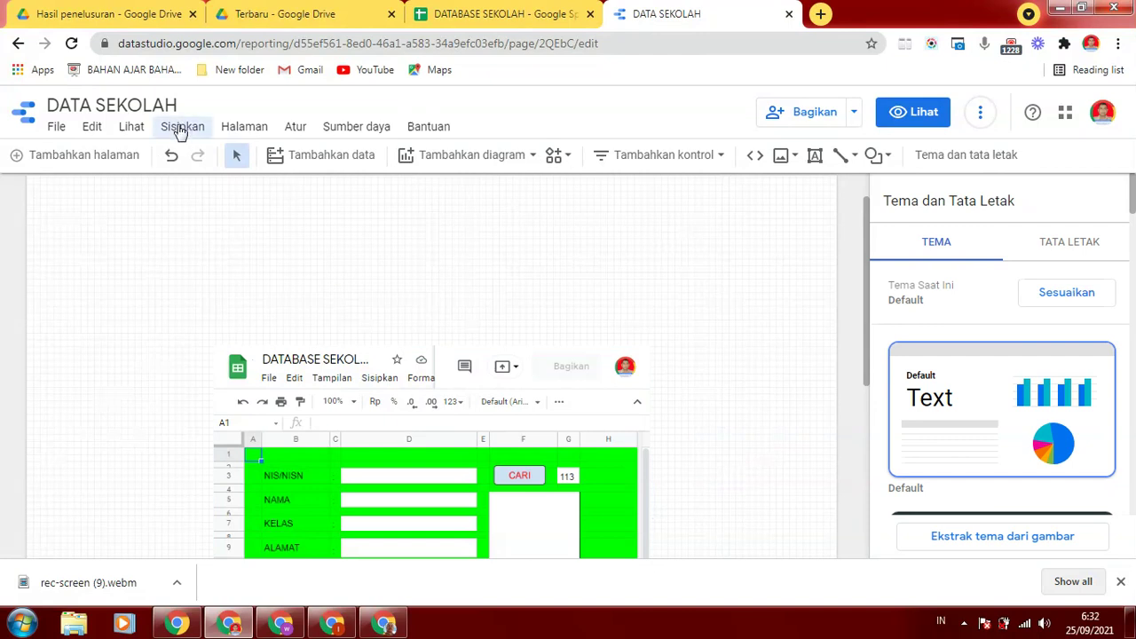
left_click_drag(345, 371, 325, 593)
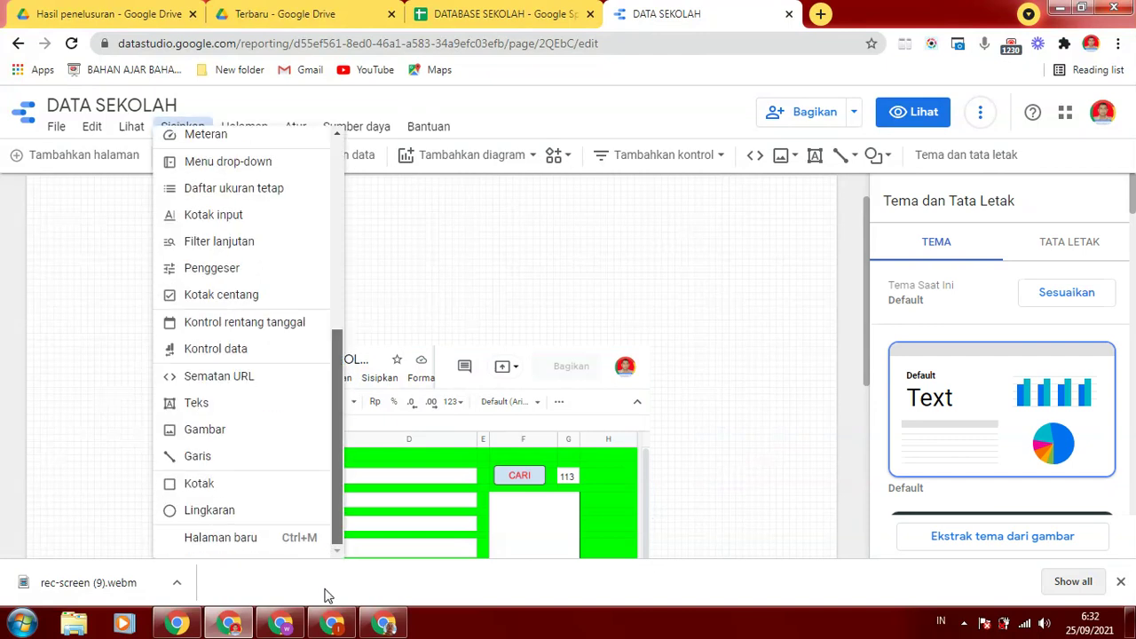
left_click(199, 483)
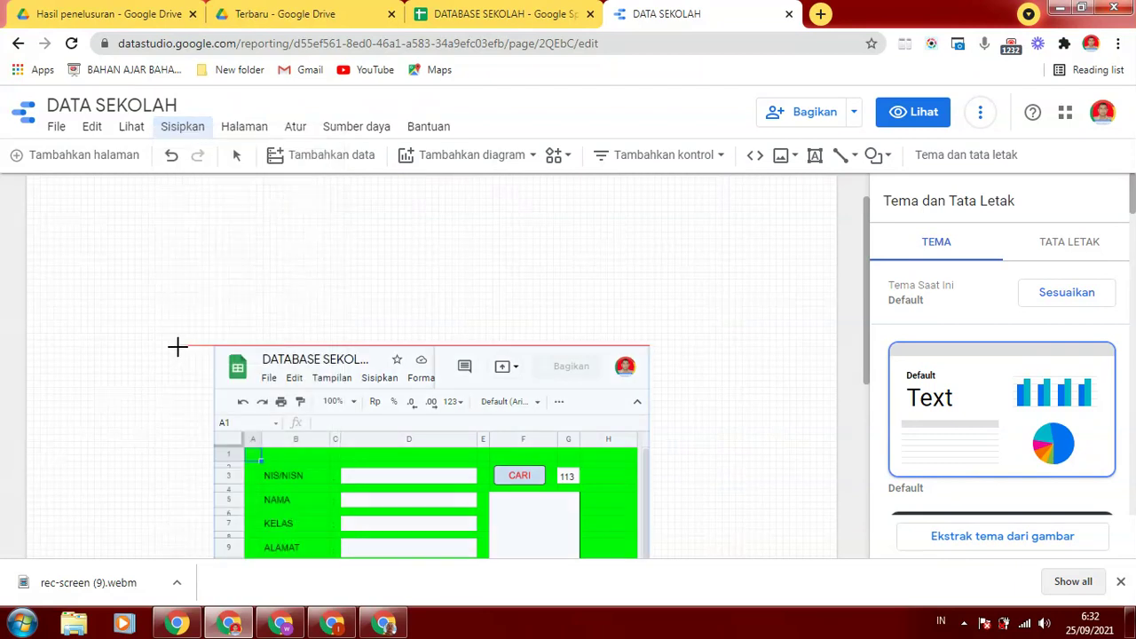
left_click_drag(152, 341, 691, 446)
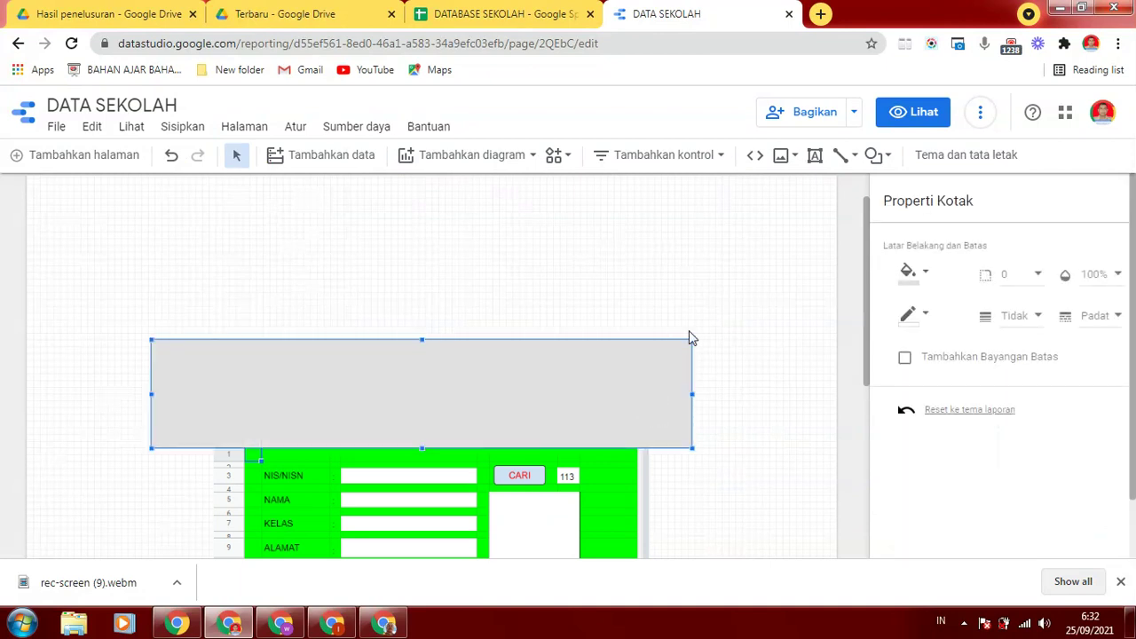
left_click(782, 283)
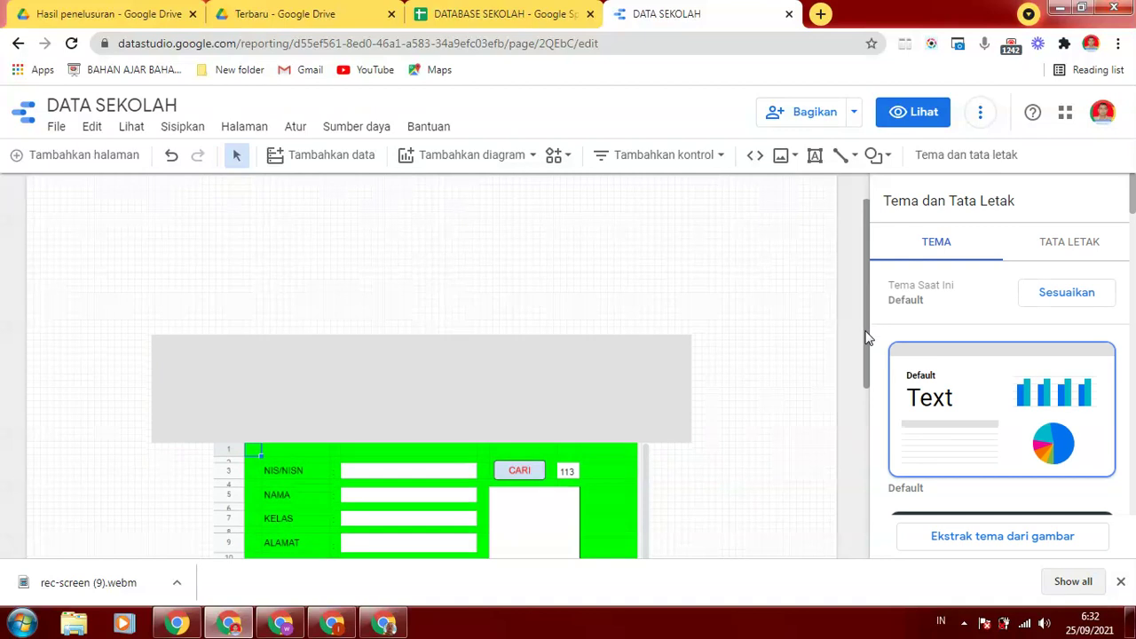
left_click_drag(873, 322, 875, 395)
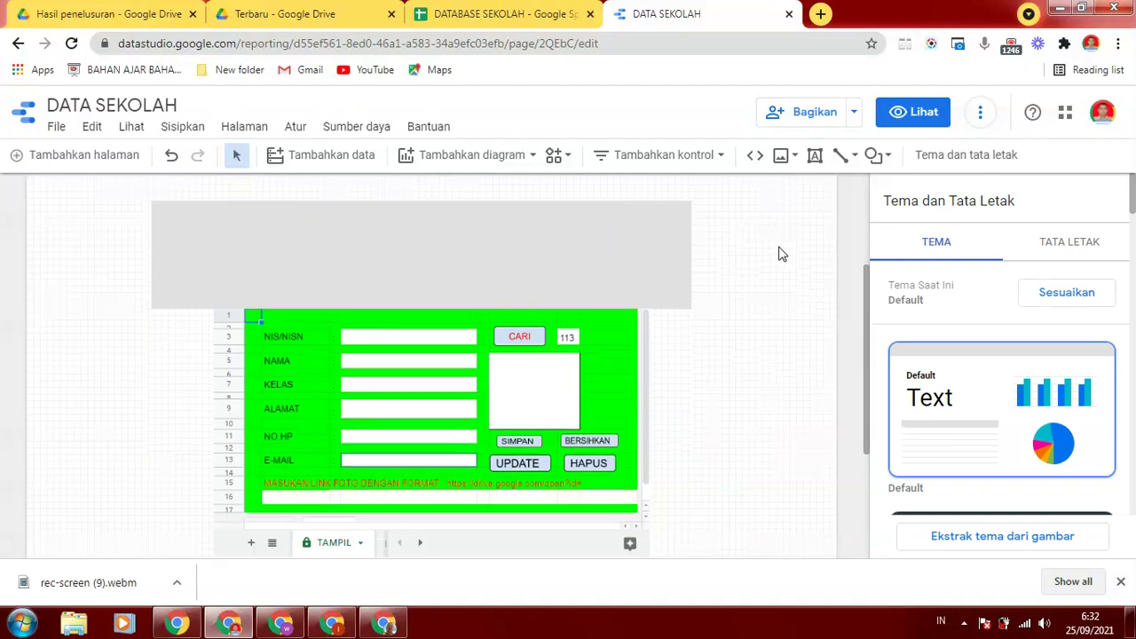
Duplicate the grey rectangle and snap the copy to the page's bottom edge
left_click(609, 222)
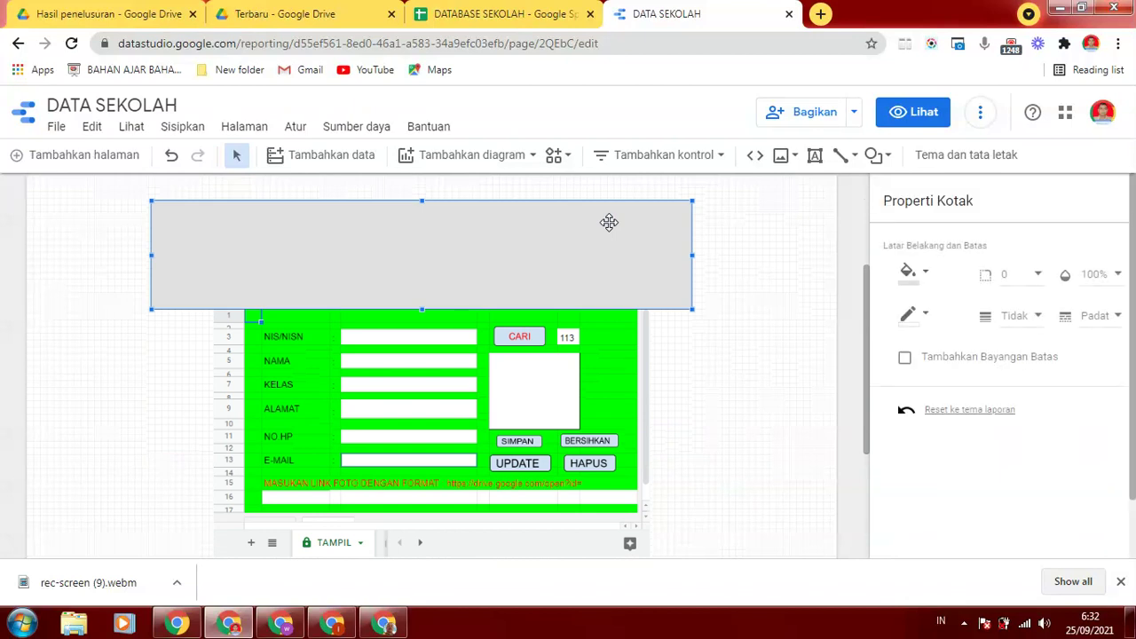
right_click(609, 222)
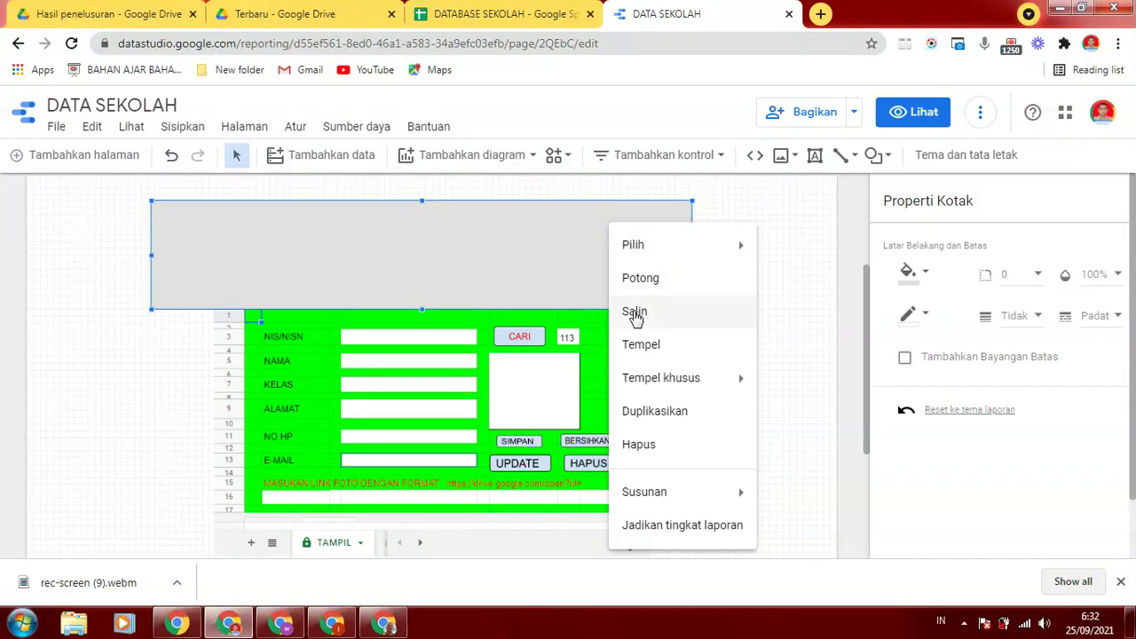
left_click(635, 313)
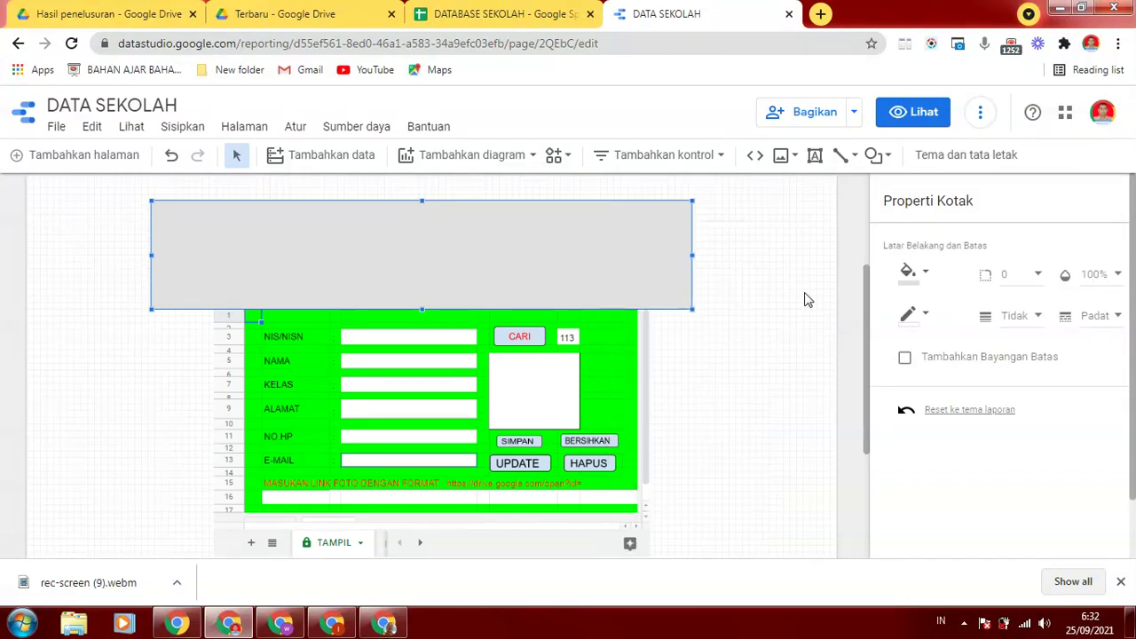
right_click(755, 303)
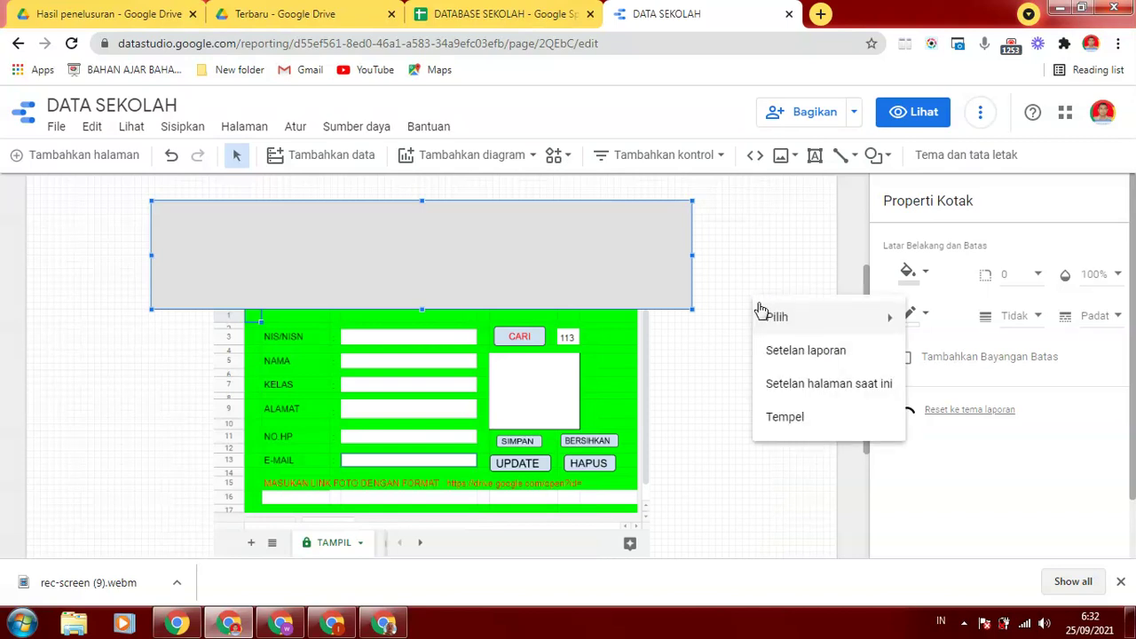
left_click(786, 427)
mouse_move(645, 266)
left_mouse_down()
mouse_move(627, 571)
mouse_move(609, 571)
mouse_move(616, 598)
left_mouse_up()
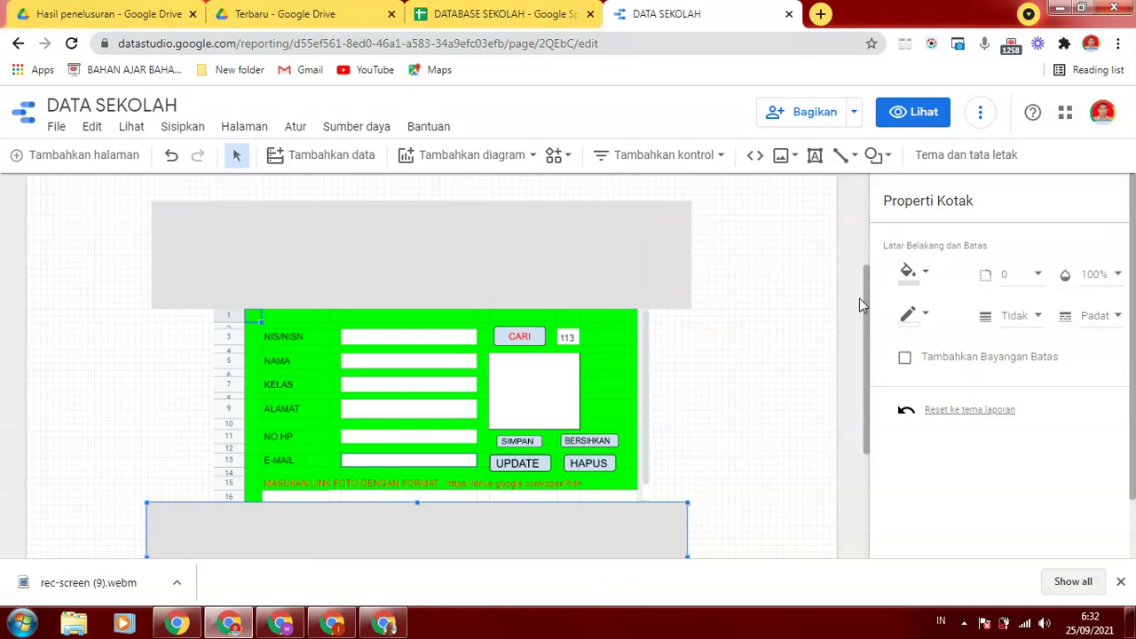
left_click_drag(863, 280, 863, 334)
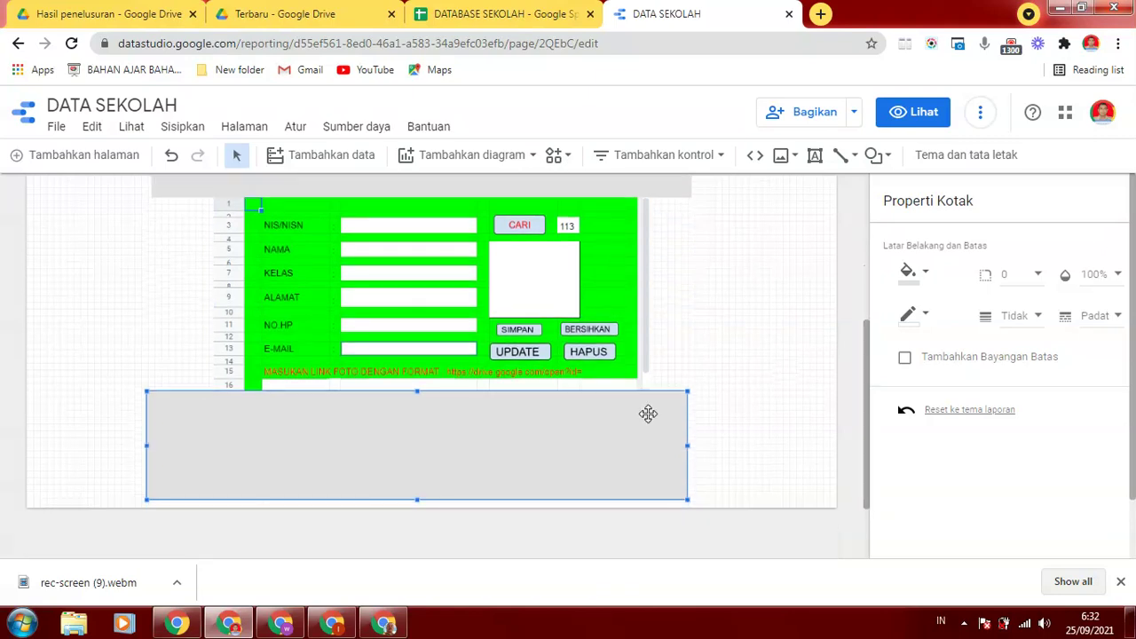
left_click_drag(578, 431, 578, 441)
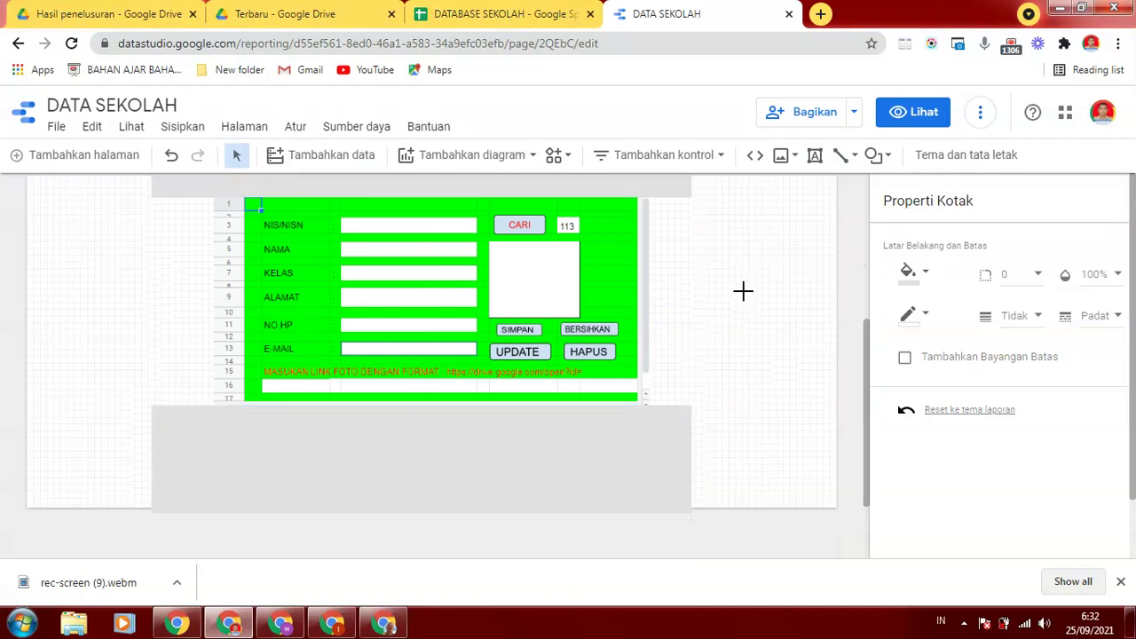
left_click(743, 290)
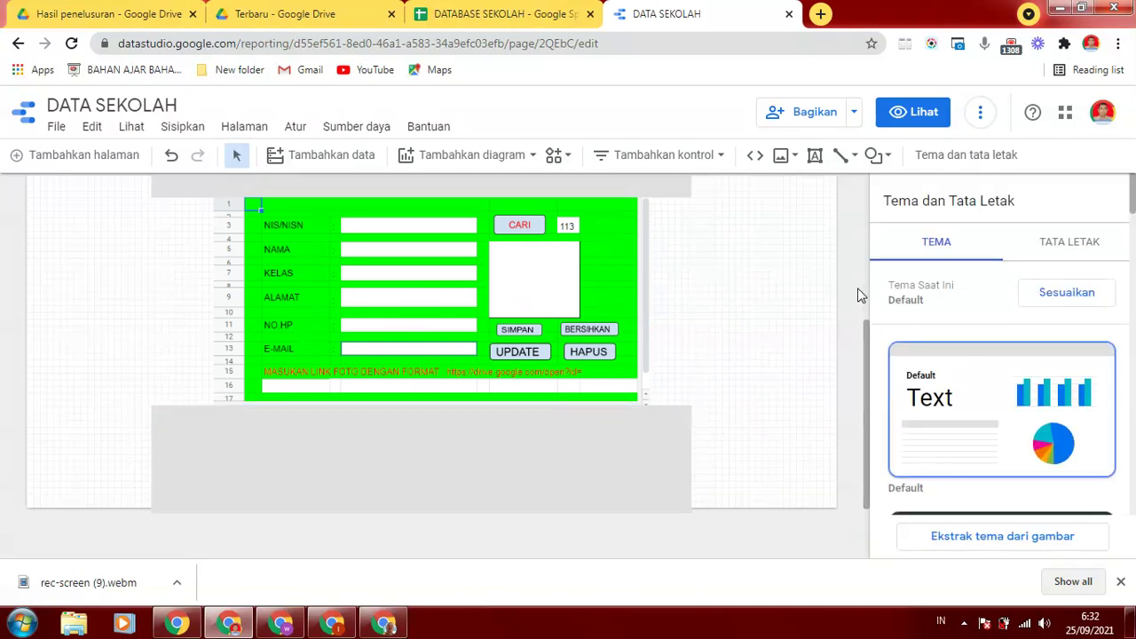
Draw a grey rectangle covering the row numbers along the form's left edge
scroll(870, 364, "up", 1)
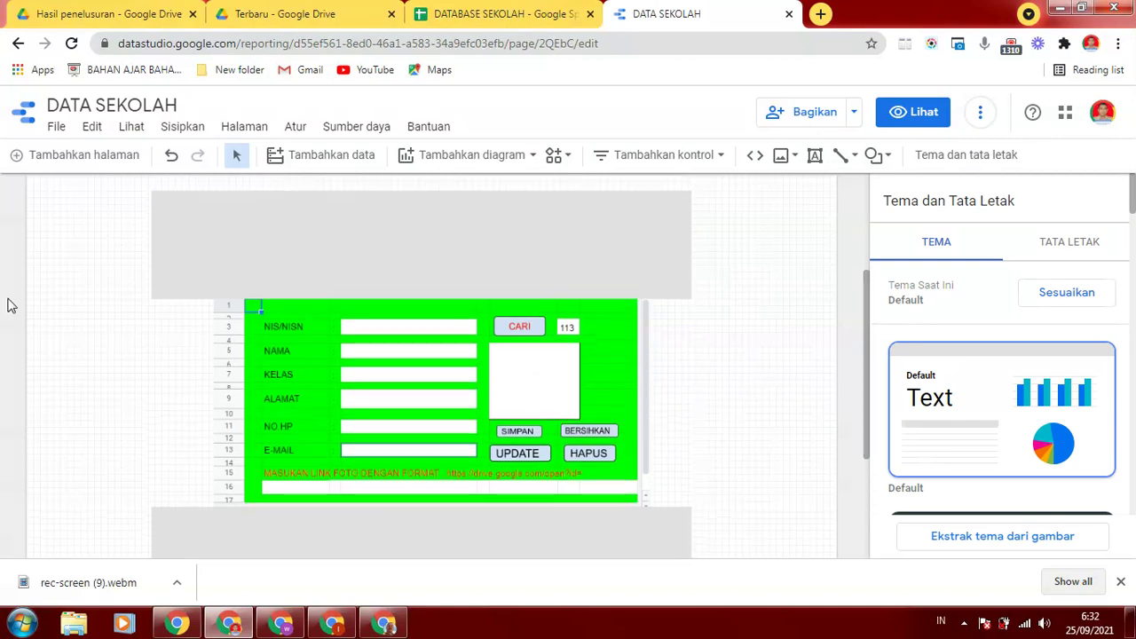
left_click(182, 126)
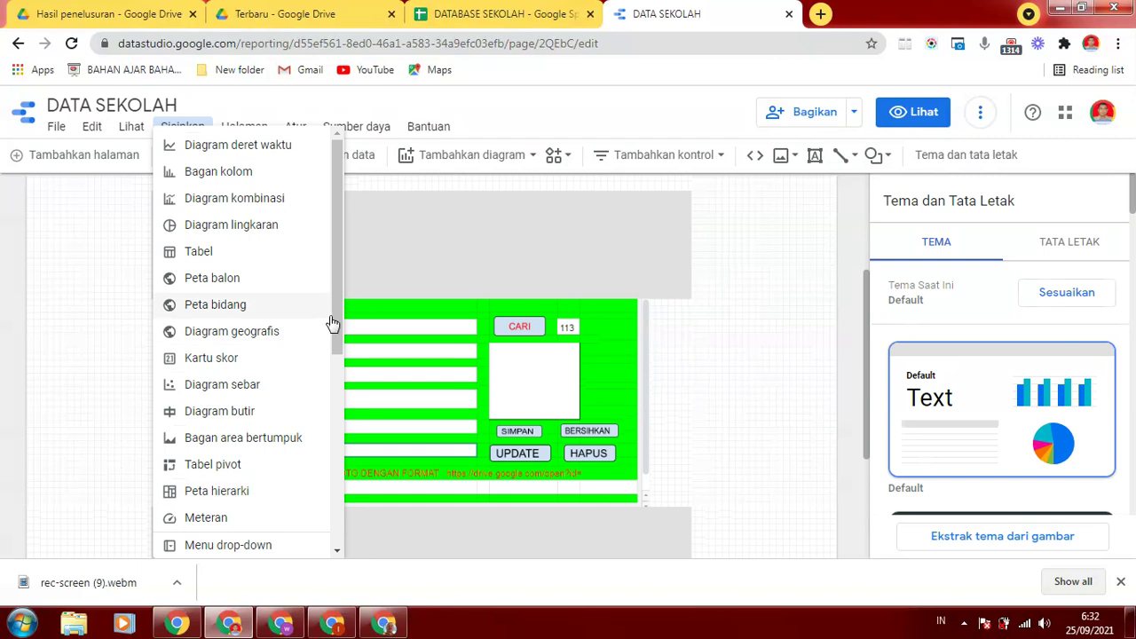
left_click_drag(336, 325, 347, 503)
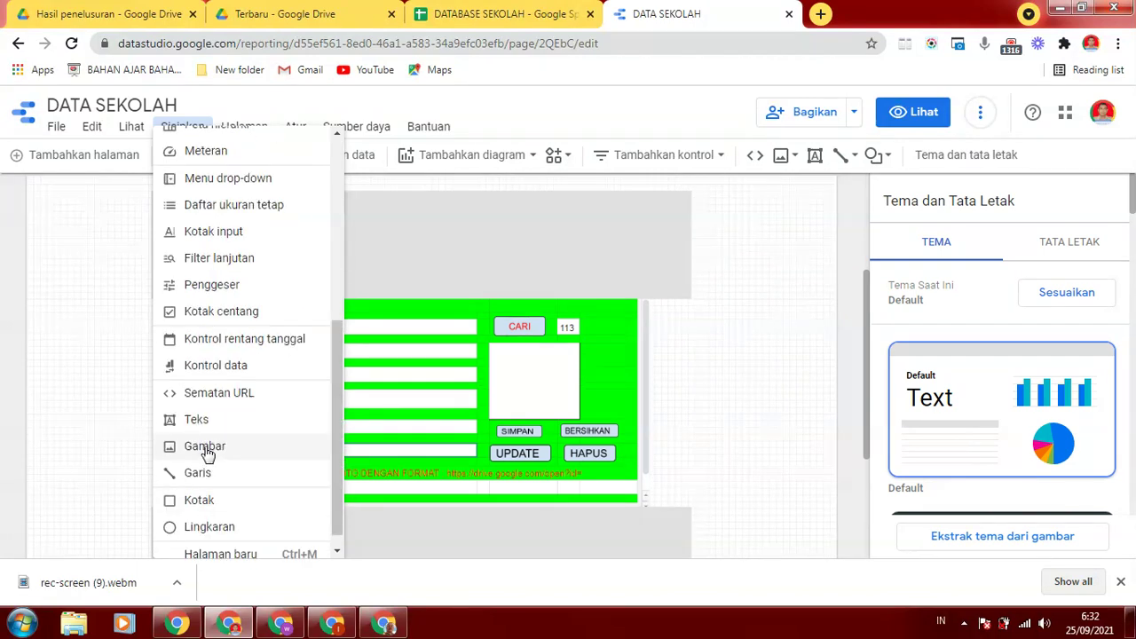
left_click(201, 502)
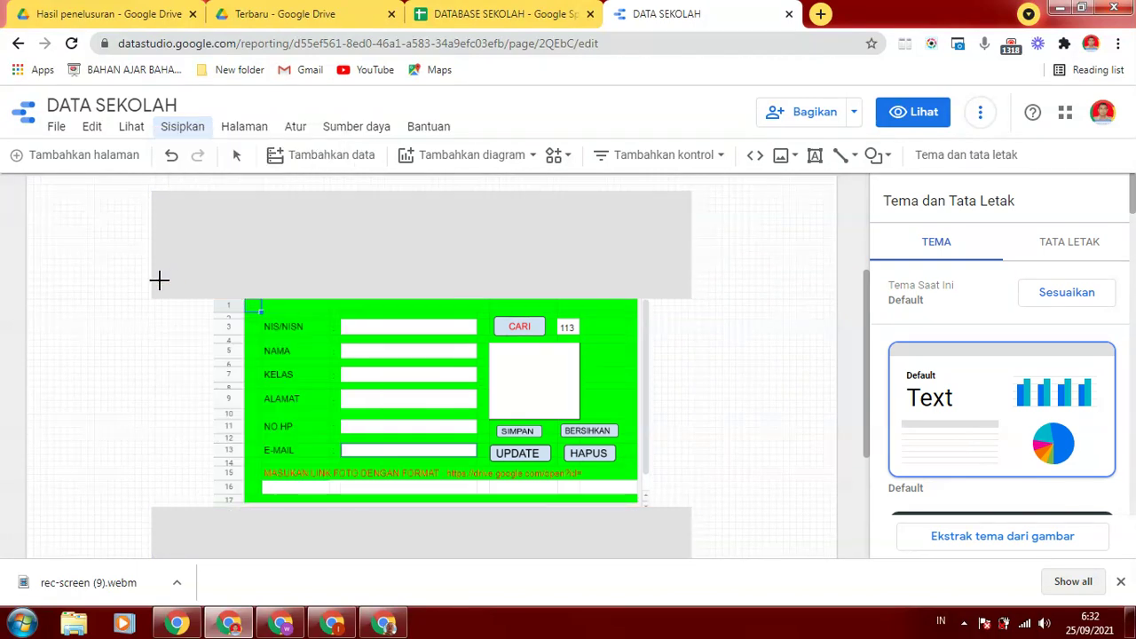
mouse_move(131, 295)
left_mouse_down()
mouse_move(255, 378)
mouse_move(233, 436)
mouse_move(242, 521)
left_mouse_up()
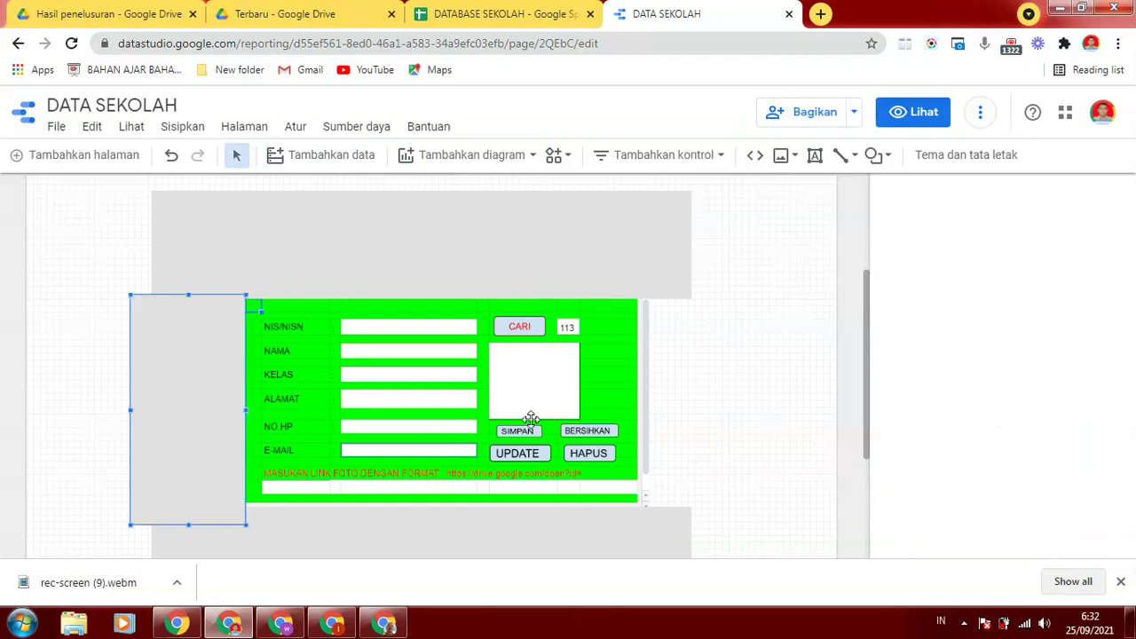
left_click(741, 280)
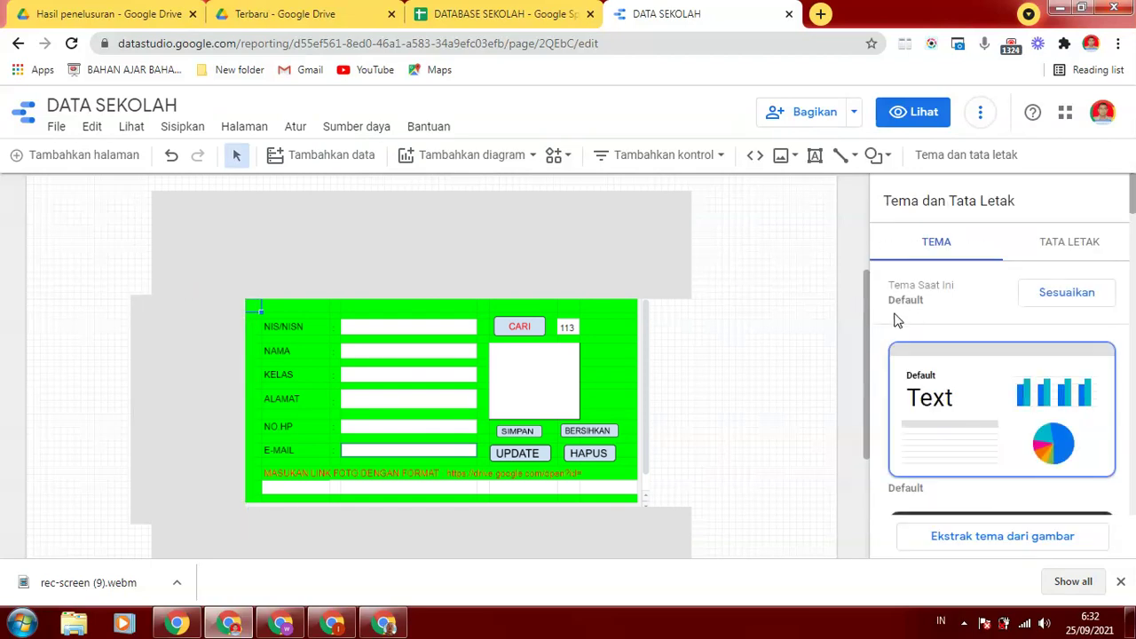
left_click_drag(873, 317, 858, 212)
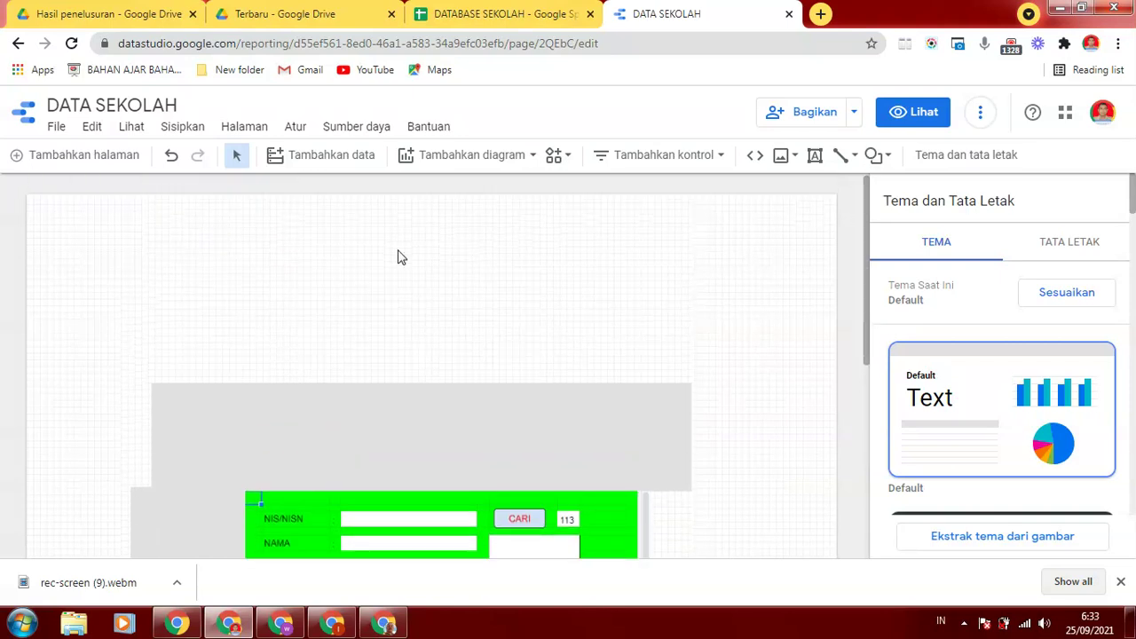
Insert a text box above the form reading 'DATA SISWA SMP.....'
left_click(182, 126)
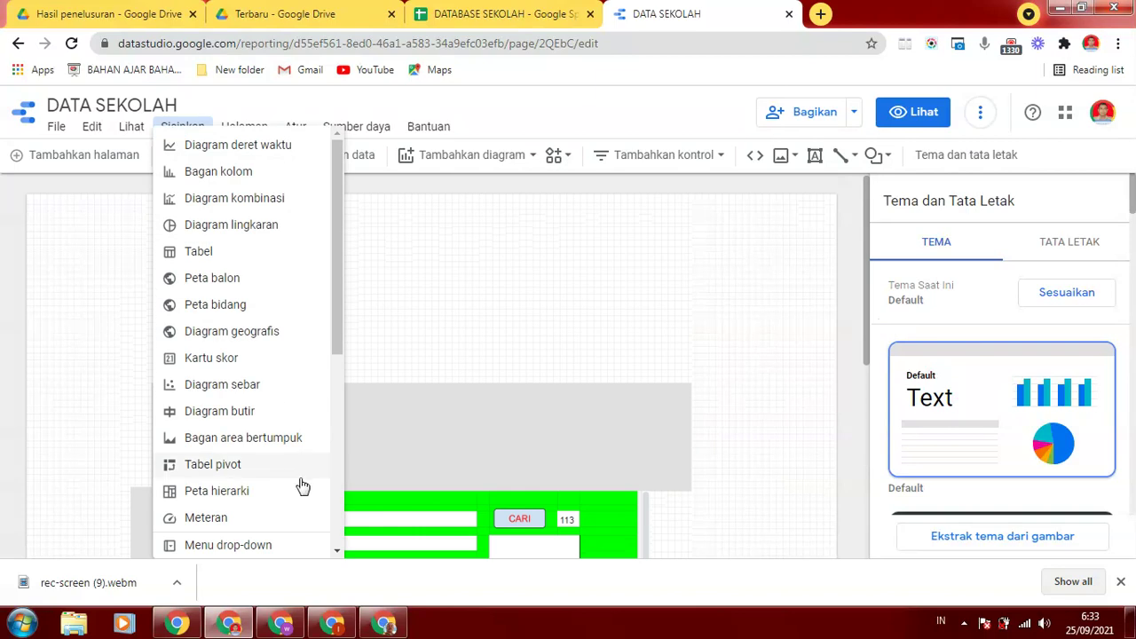
scroll(296, 483, "down", 4)
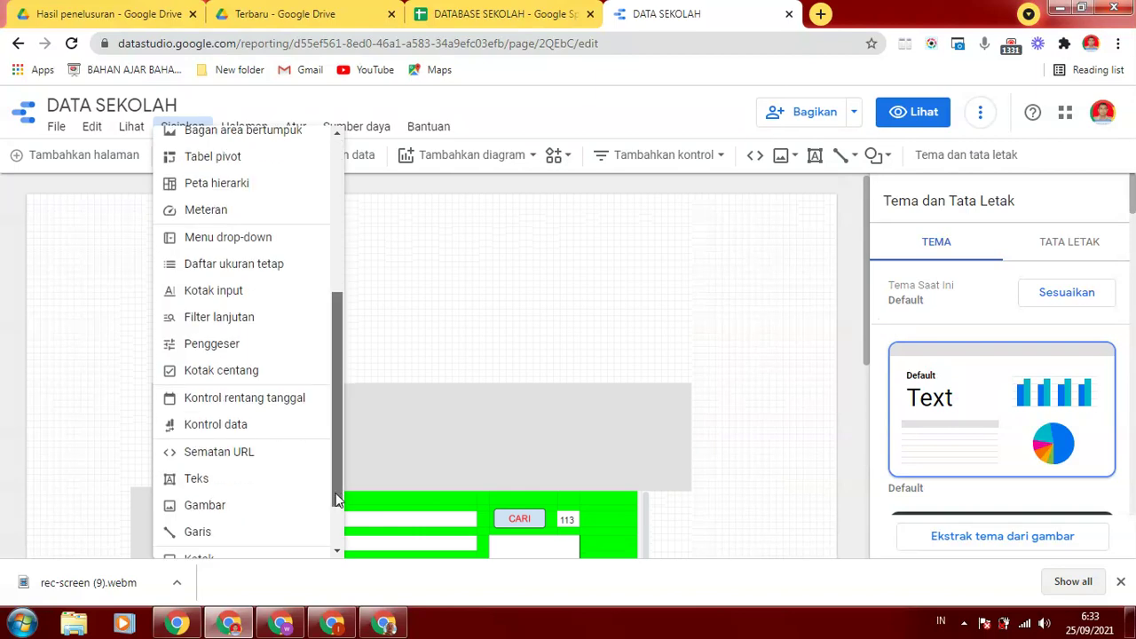
left_click(203, 484)
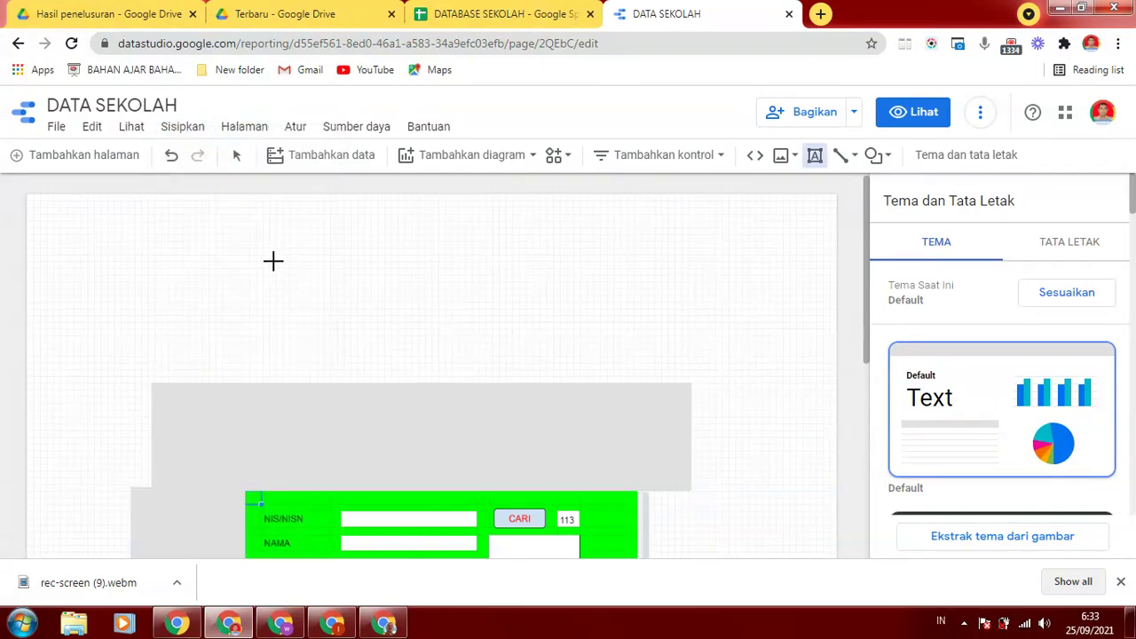
left_click(272, 261)
type("DATA SISWA SMP....")
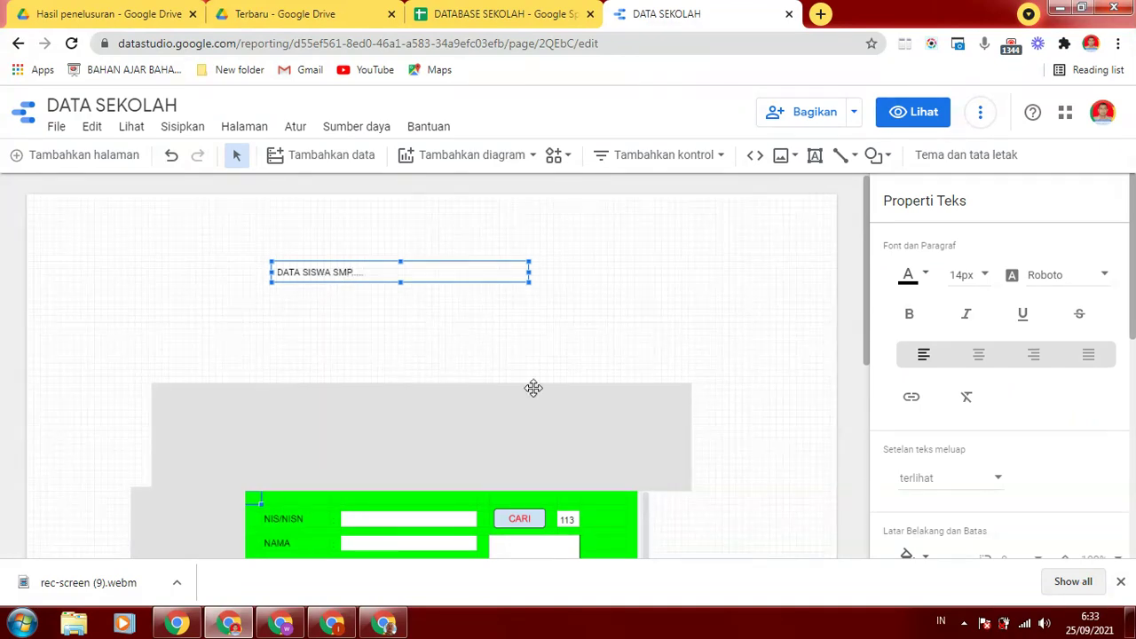
left_click(601, 251)
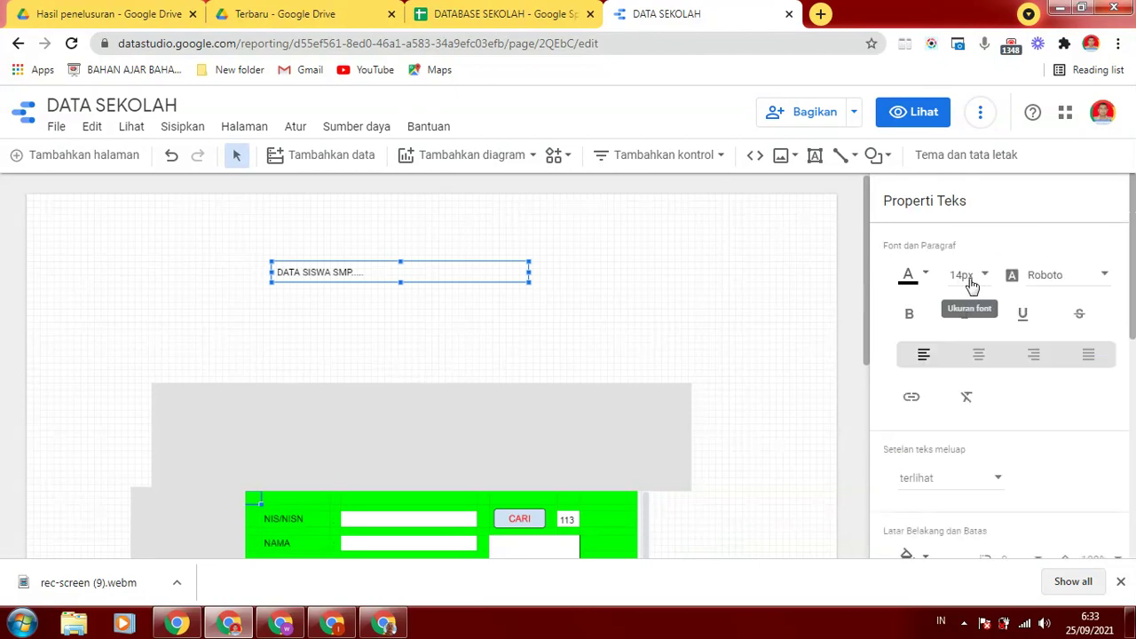
Format the title at 20px, red and centred, and nudge it into place above the form
left_click(982, 278)
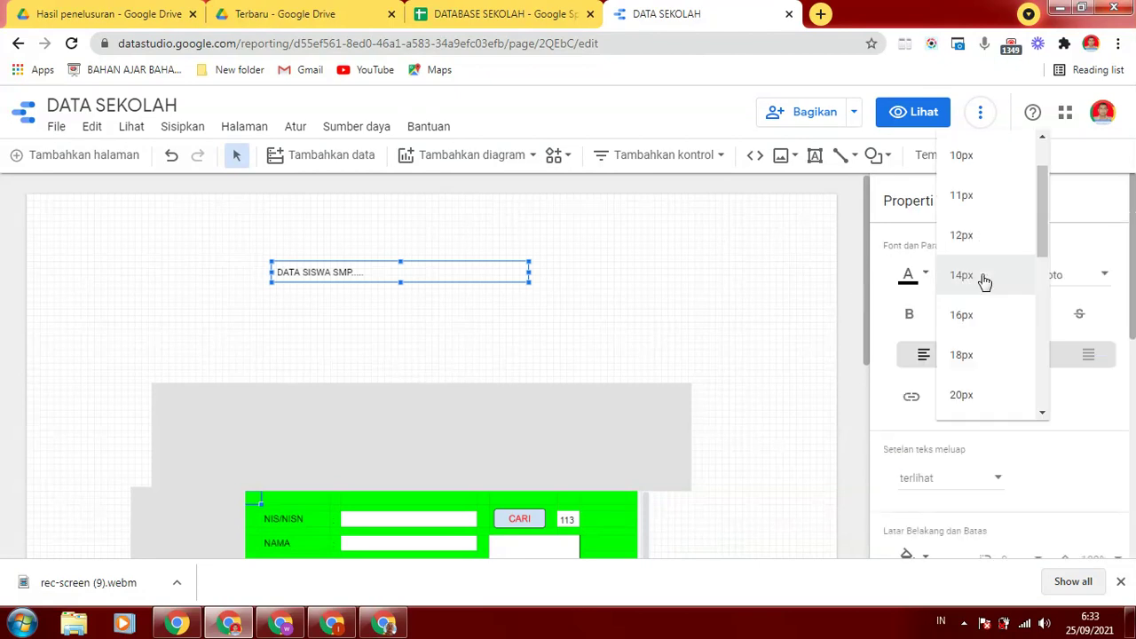
left_click(965, 396)
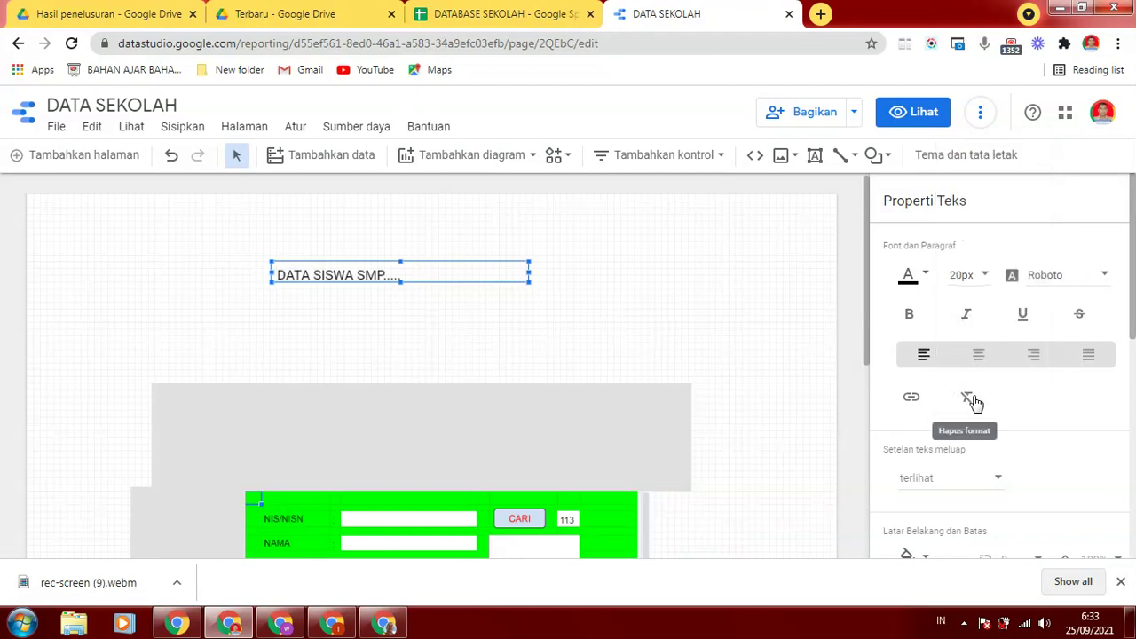
left_click(923, 276)
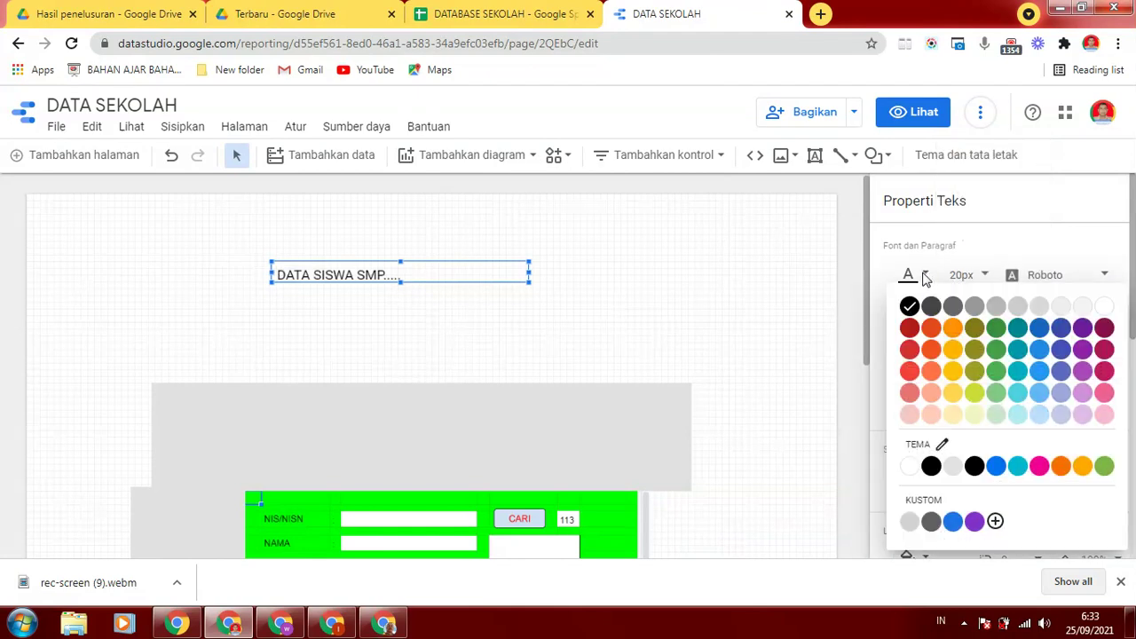
left_click(909, 328)
left_click(982, 359)
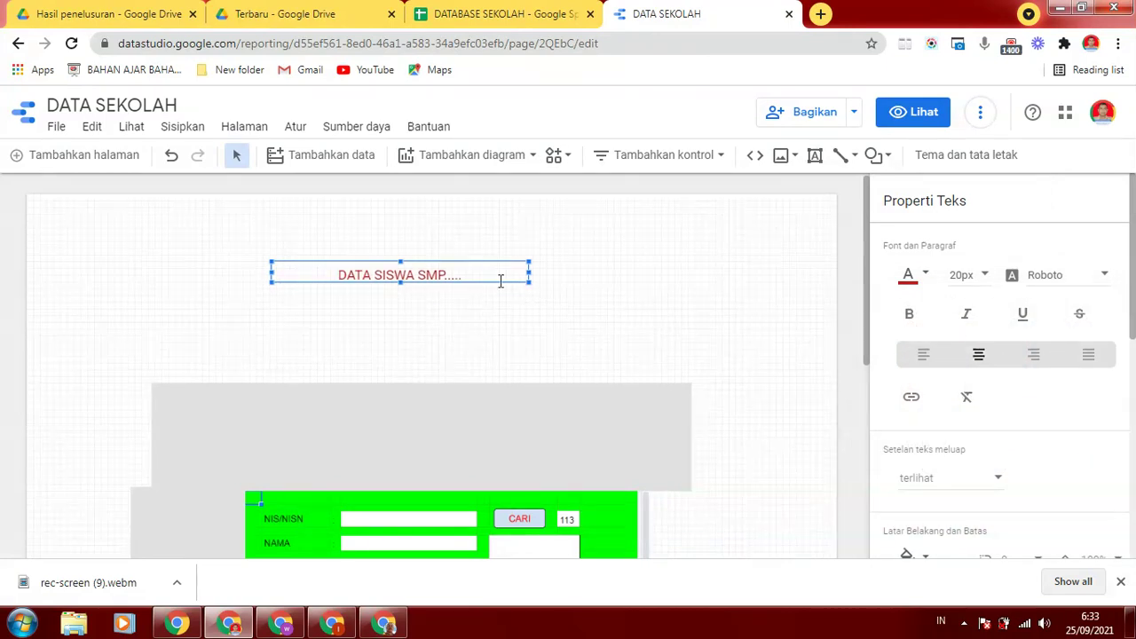
left_click_drag(546, 276, 556, 324)
left_click_drag(511, 275, 521, 290)
left_click(622, 277)
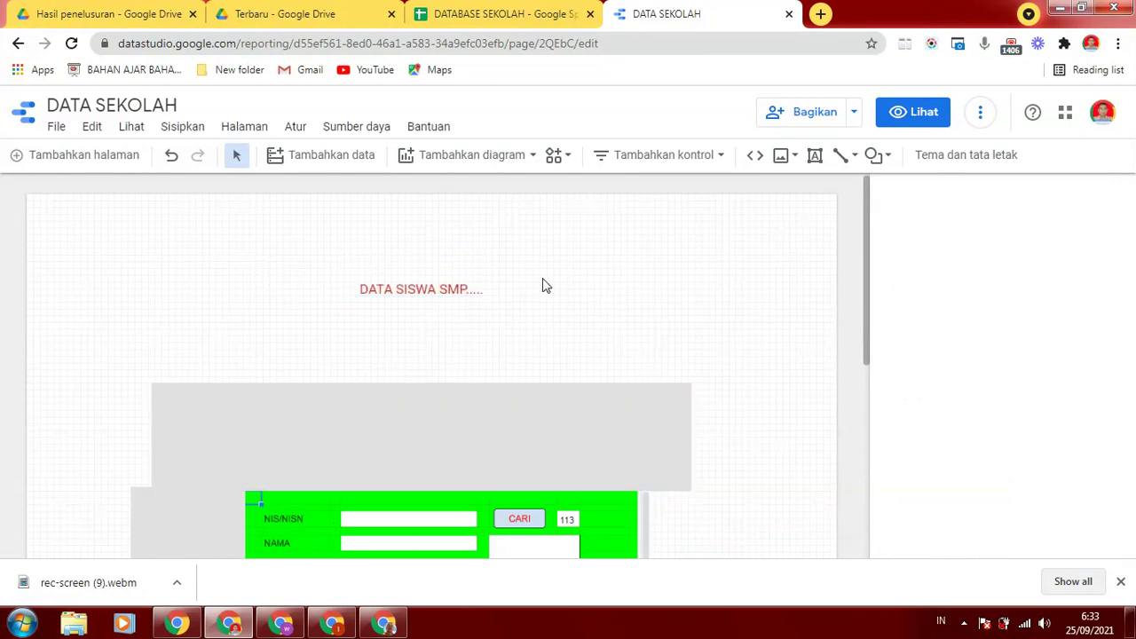
Duplicate the title text box and position the copy just below the title
right_click(507, 278)
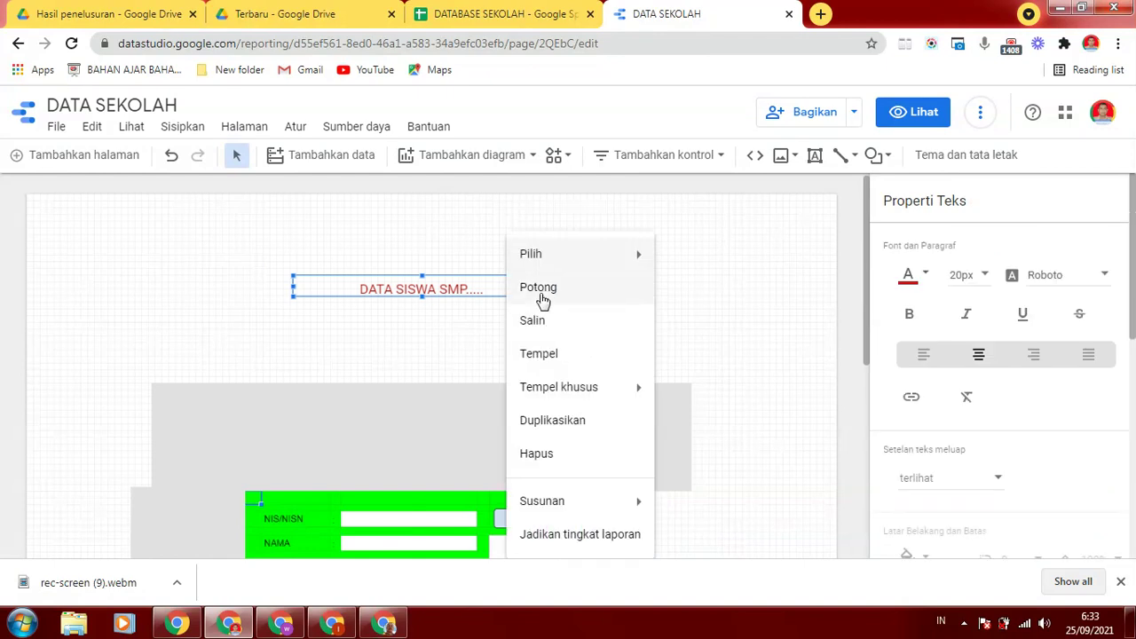
left_click(535, 321)
right_click(653, 373)
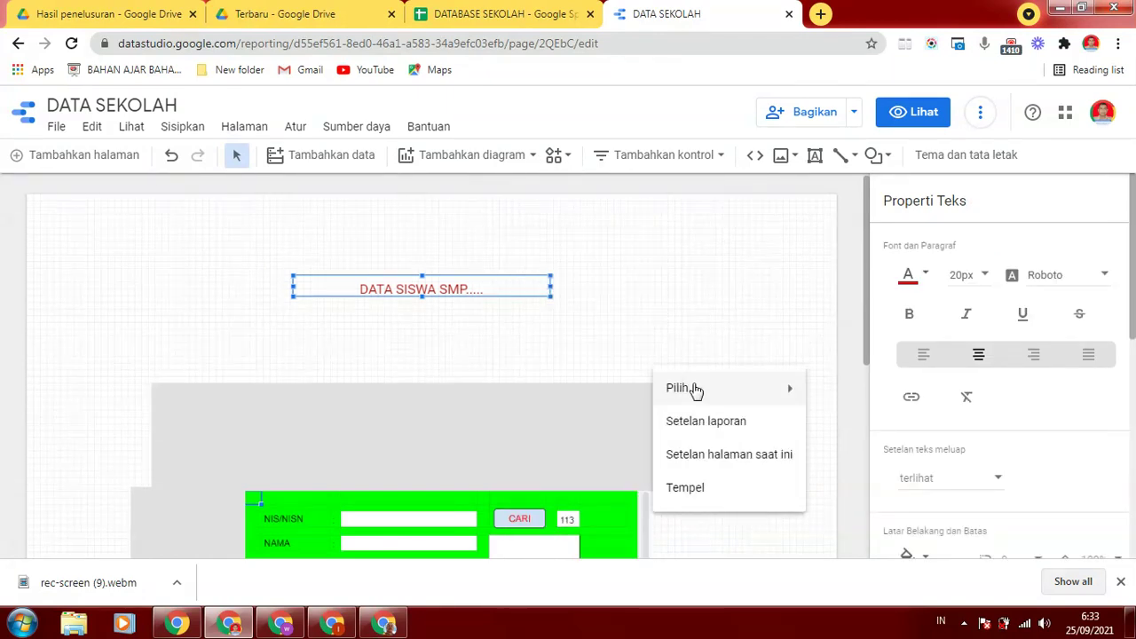
left_click(684, 486)
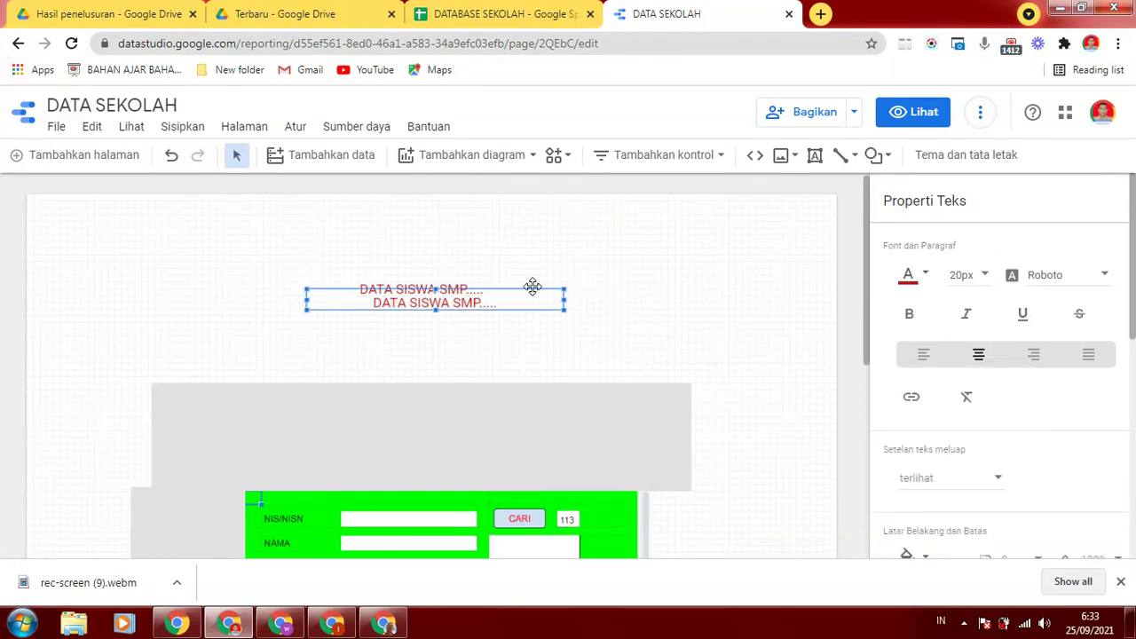
left_click_drag(530, 284, 467, 358)
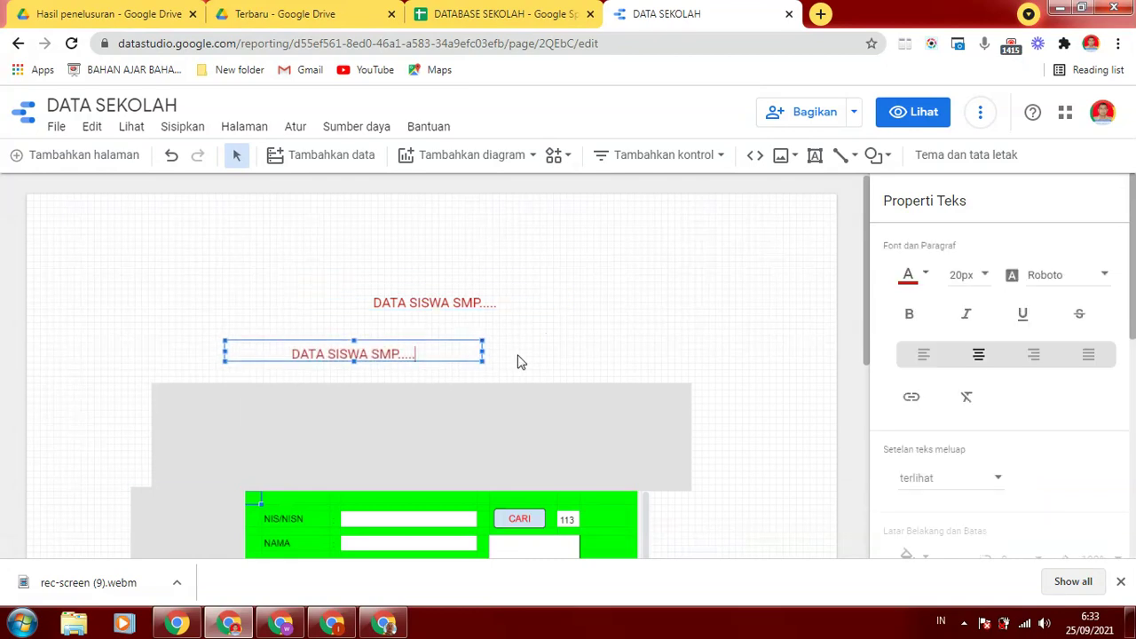
double_click(464, 344)
left_click_drag(477, 342, 538, 343)
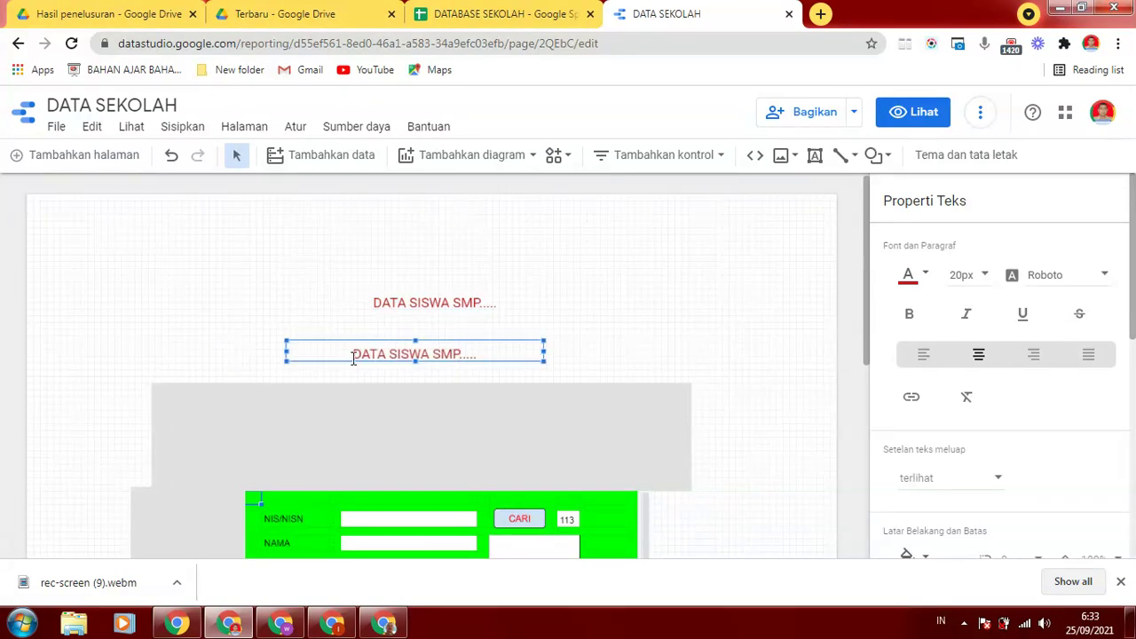
Replace the copy's text with 'PETUNJUK : 1. DDD 2. NBB'
left_click_drag(353, 357, 528, 370)
type("PETU")
left_click(532, 370)
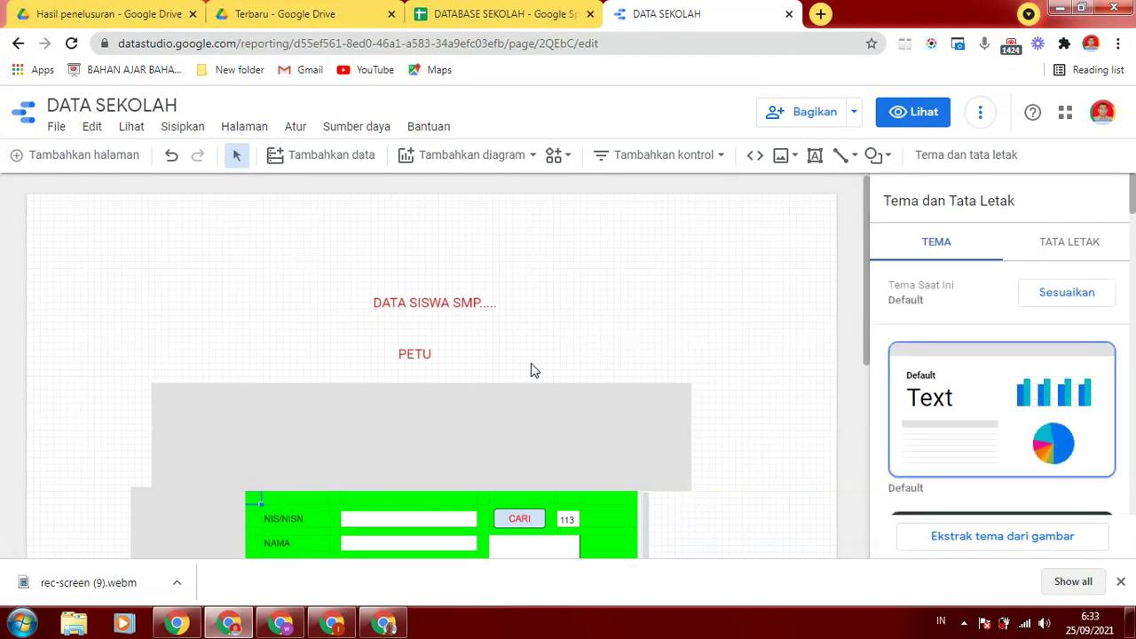
left_click(436, 357)
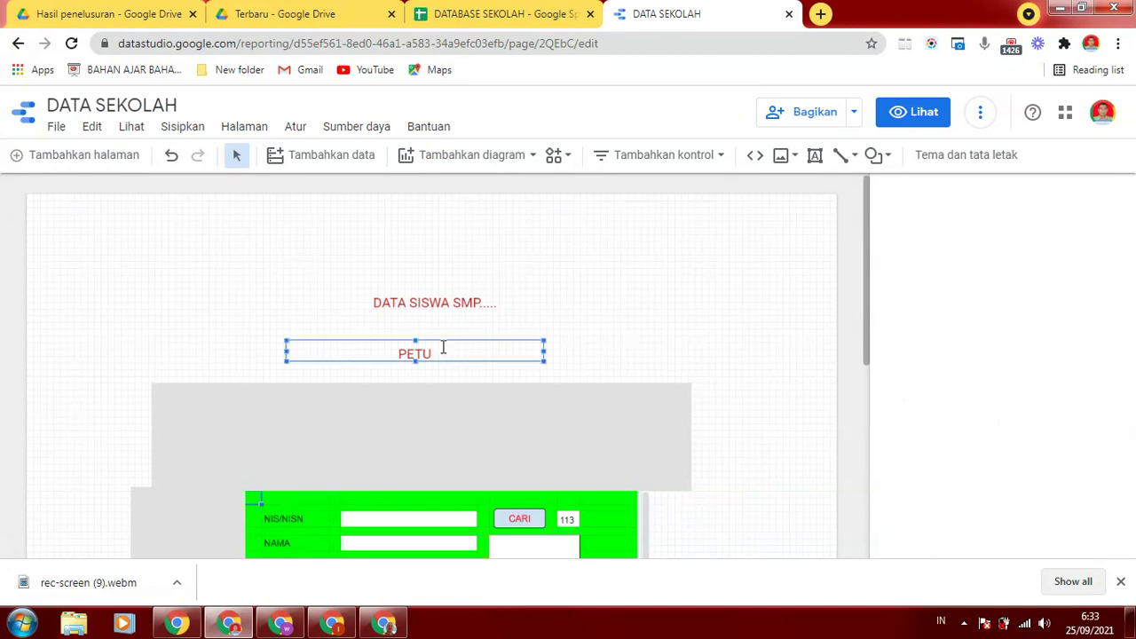
left_click(438, 359)
type("NJUK : ")
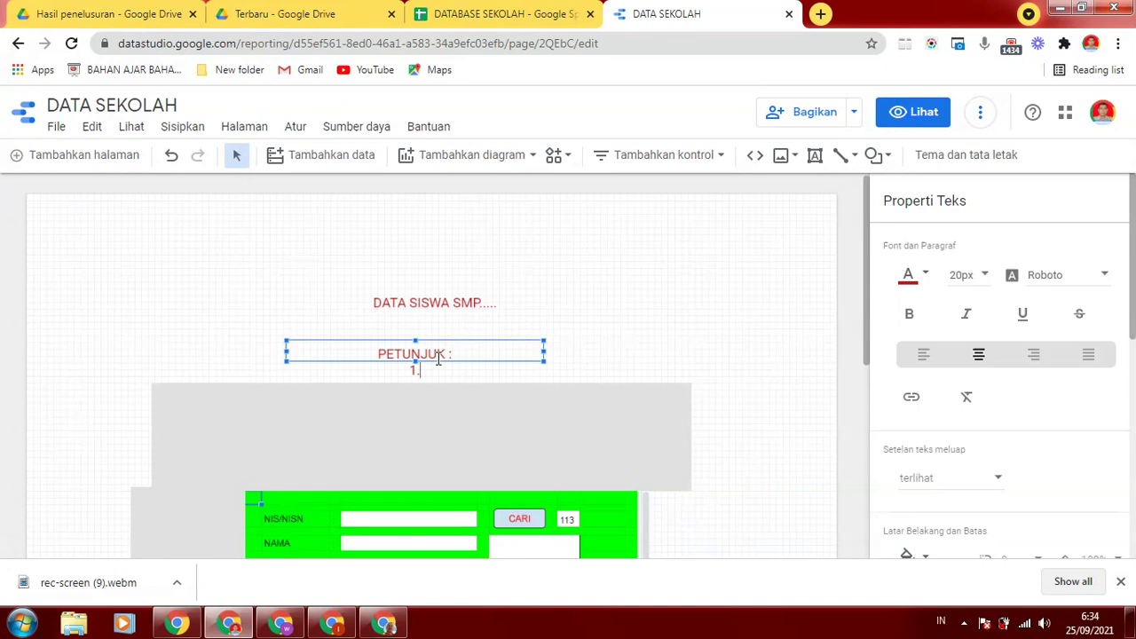
type("1. DDD ")
type("2. NBB")
left_click(643, 293)
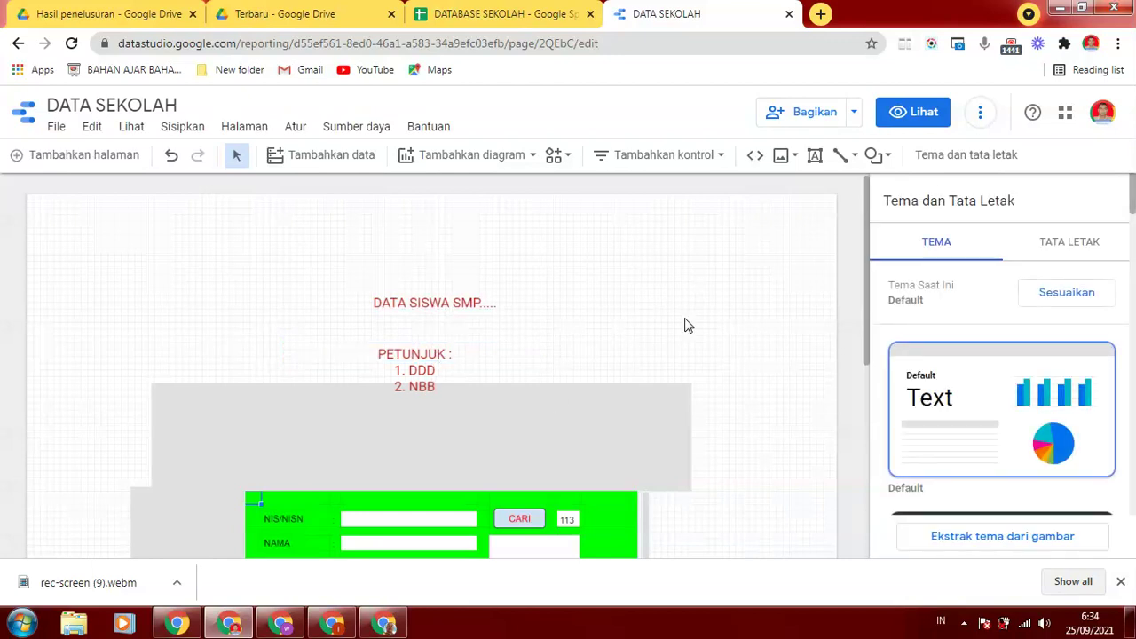
left_click(918, 114)
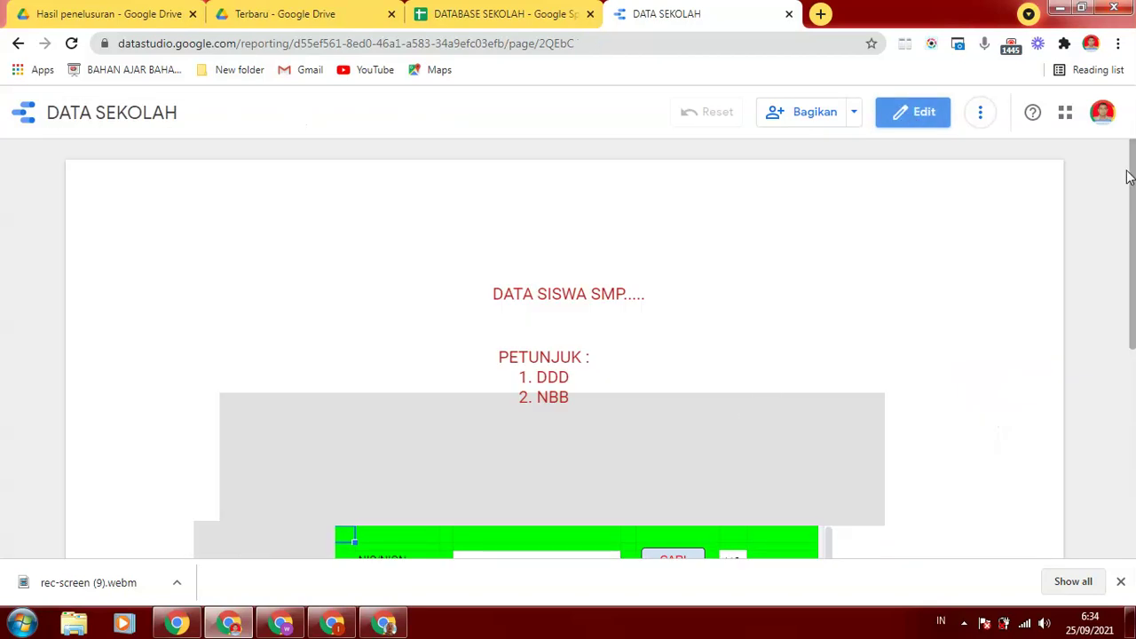
left_click_drag(1133, 233, 1134, 222)
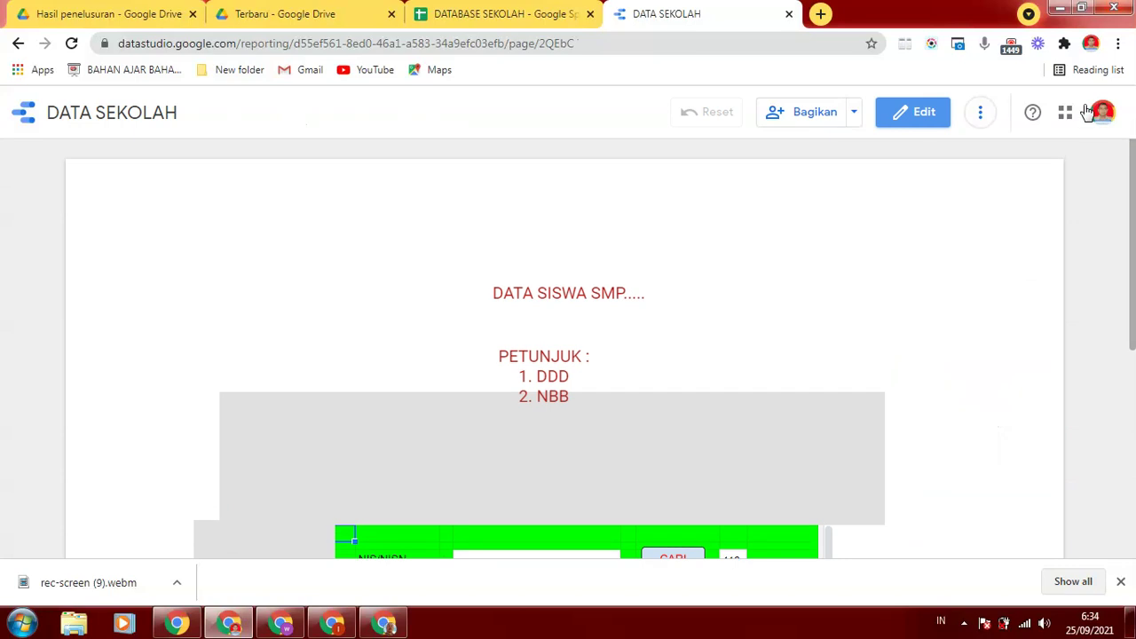
left_click_drag(1133, 173, 1134, 273)
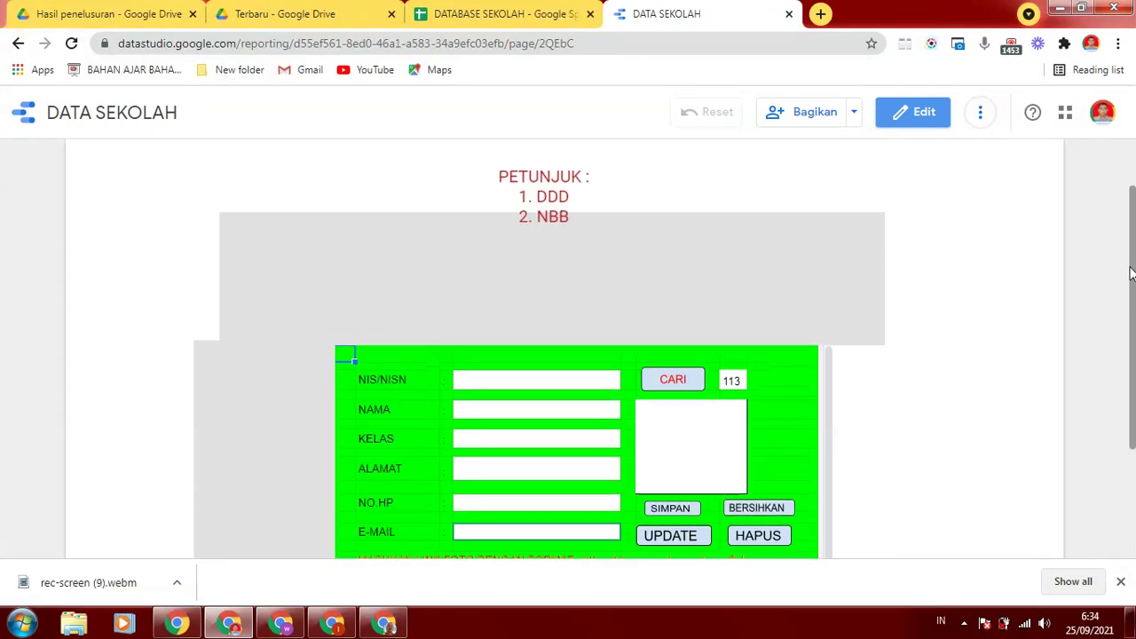
left_click(552, 384)
left_click(539, 414)
left_click(526, 438)
left_click(490, 471)
left_click(474, 510)
left_click_drag(1134, 260, 1133, 308)
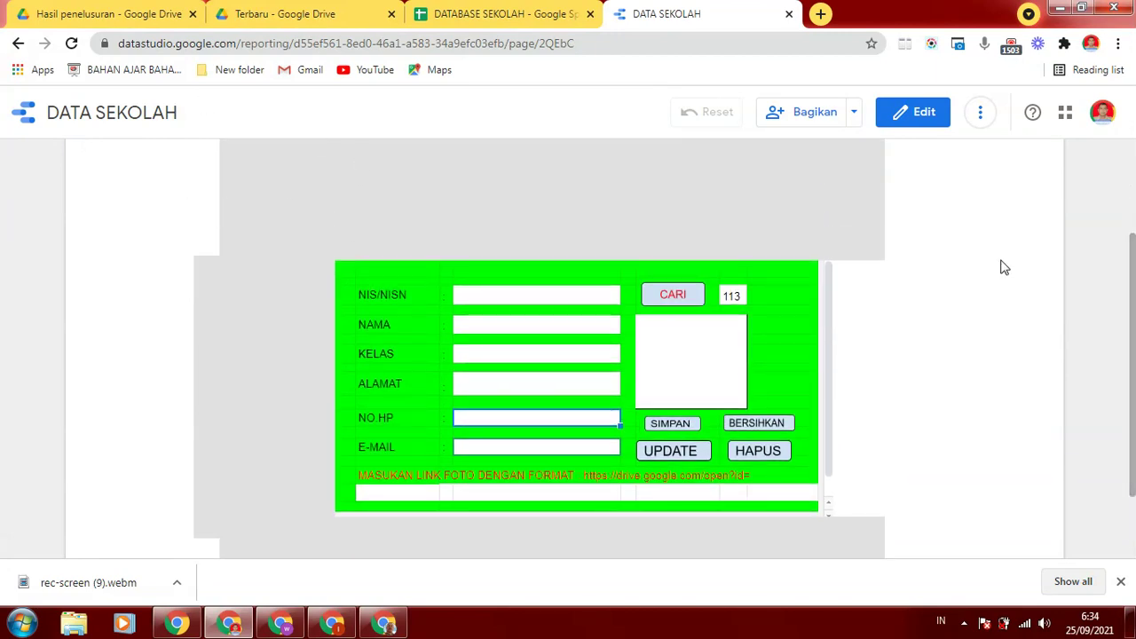
left_click_drag(1133, 277, 1132, 310)
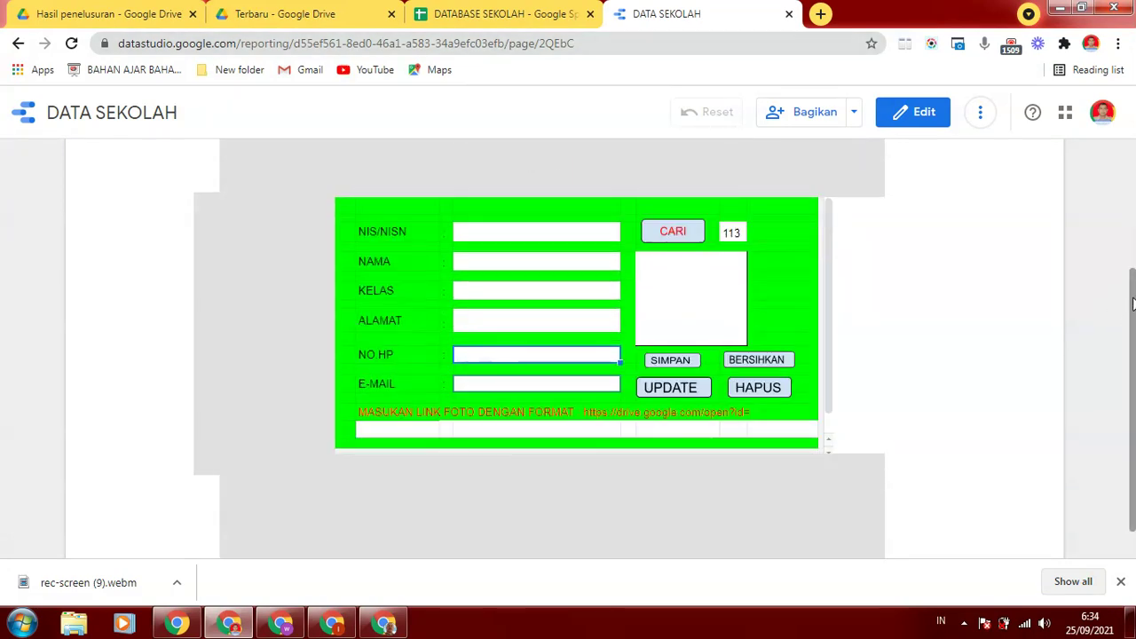
left_click_drag(1132, 304, 1132, 264)
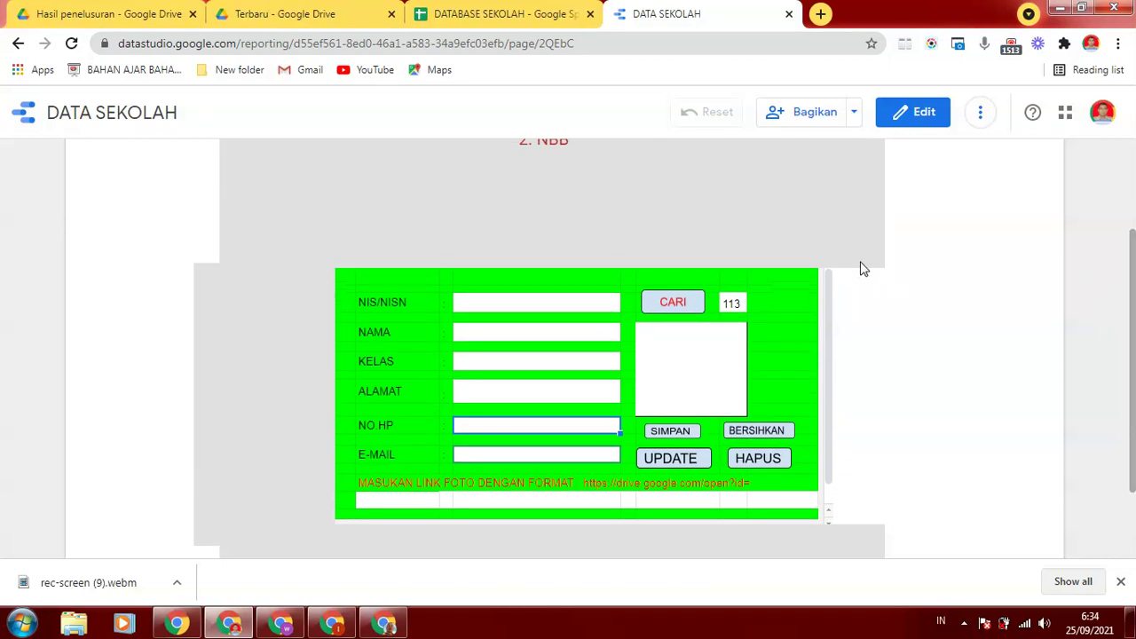
left_click(733, 305)
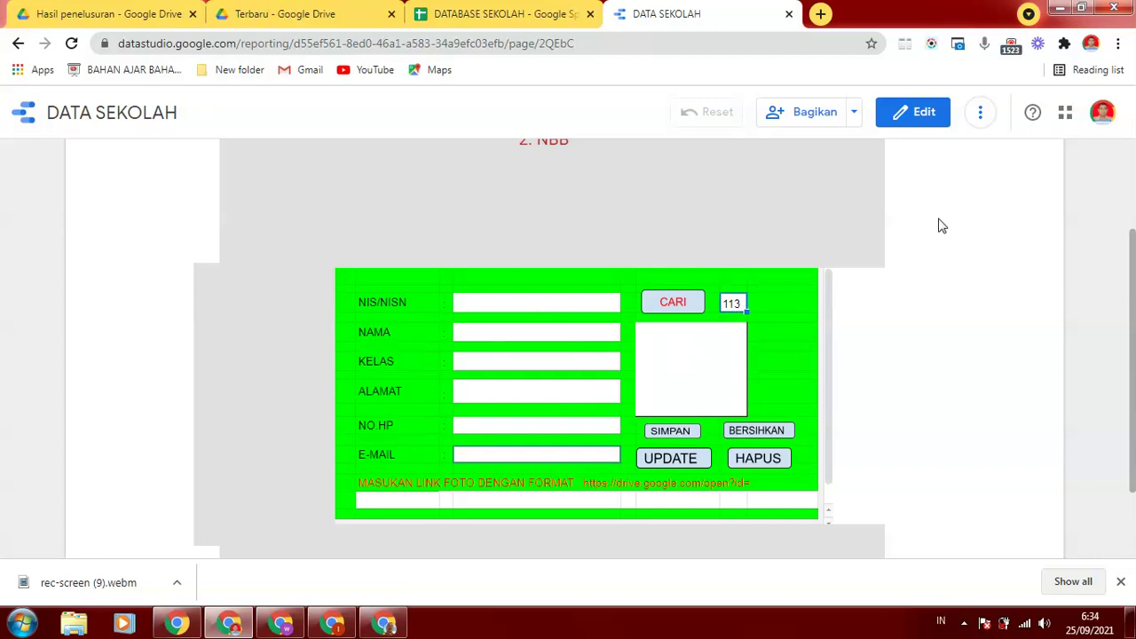
Switch the report to edit mode and open its share settings, leaving invitees view-only
left_click(915, 112)
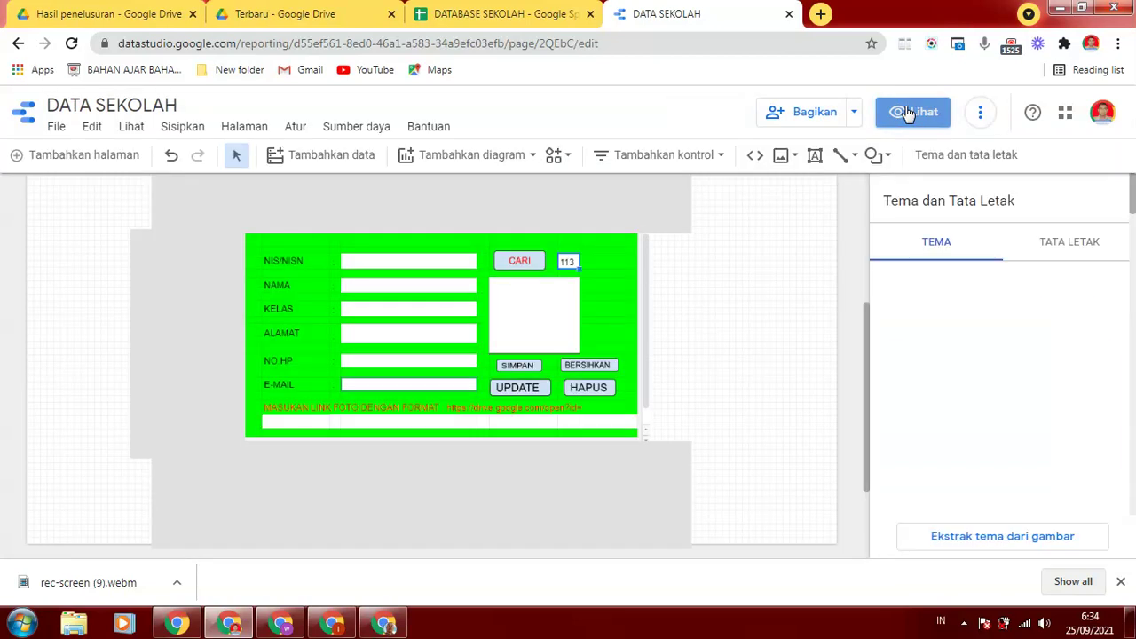
left_click_drag(870, 300, 904, 173)
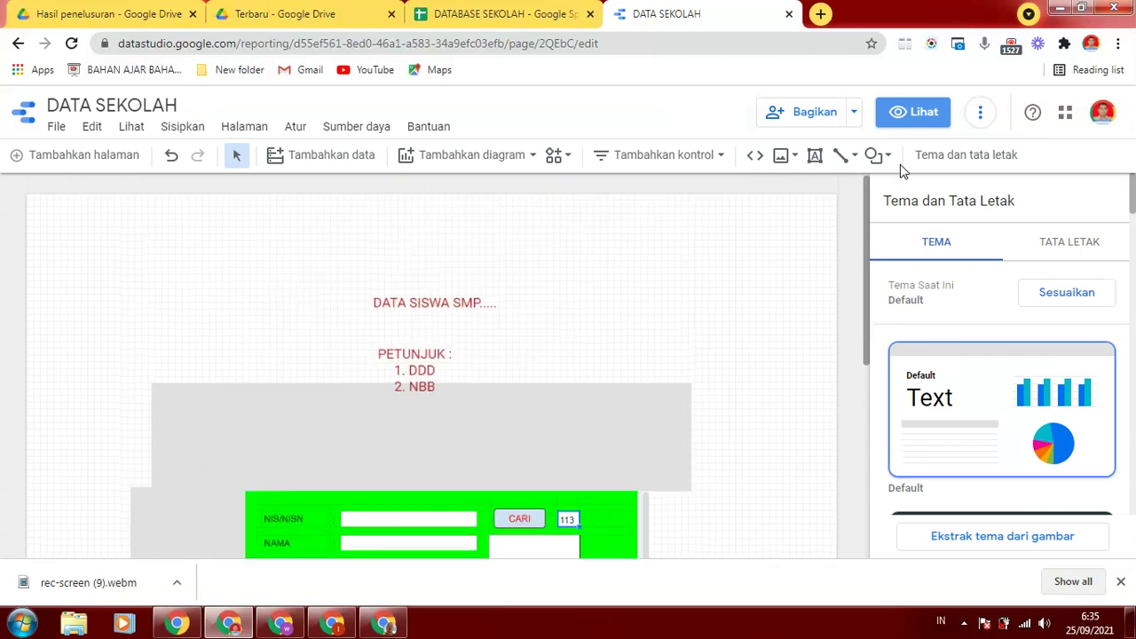
left_click(855, 113)
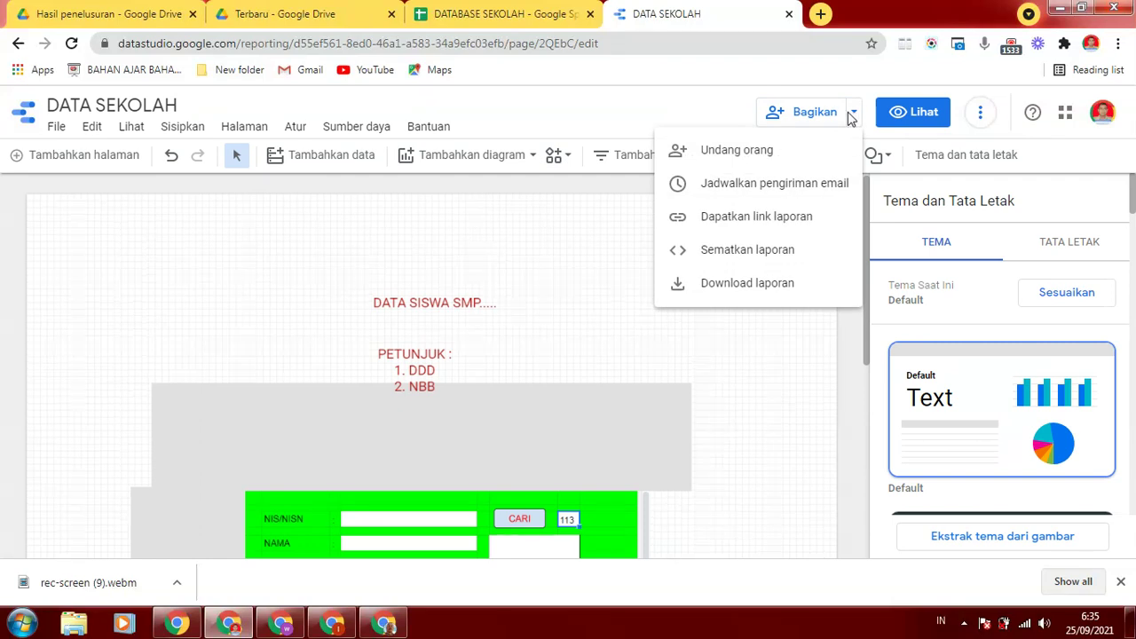
left_click(802, 117)
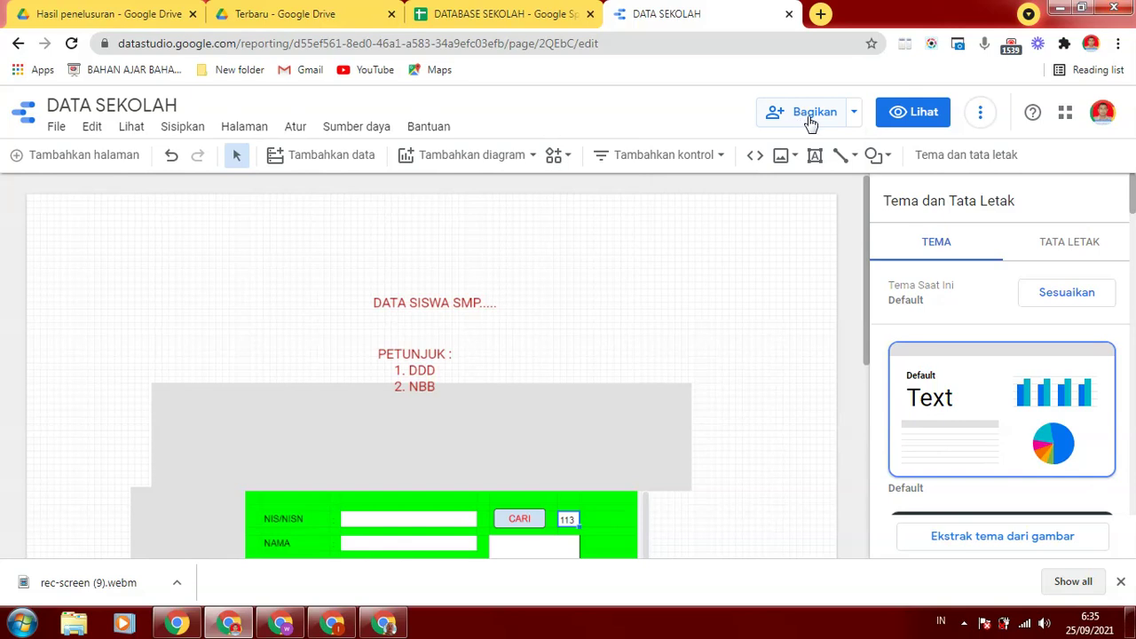
left_click(808, 116)
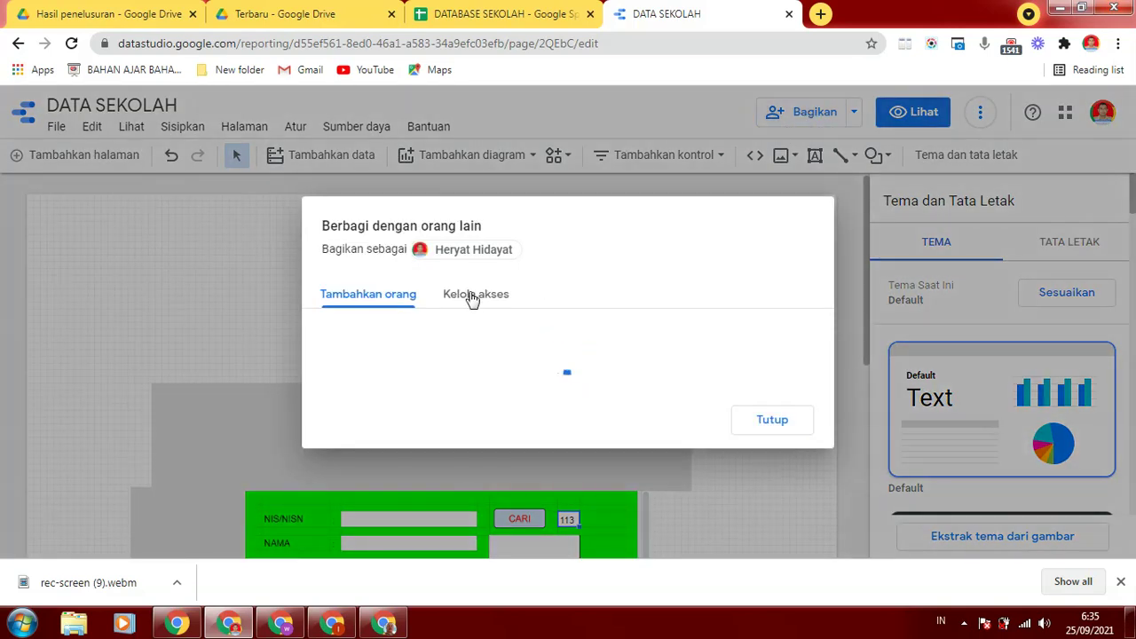
left_click(368, 304)
left_click(416, 355)
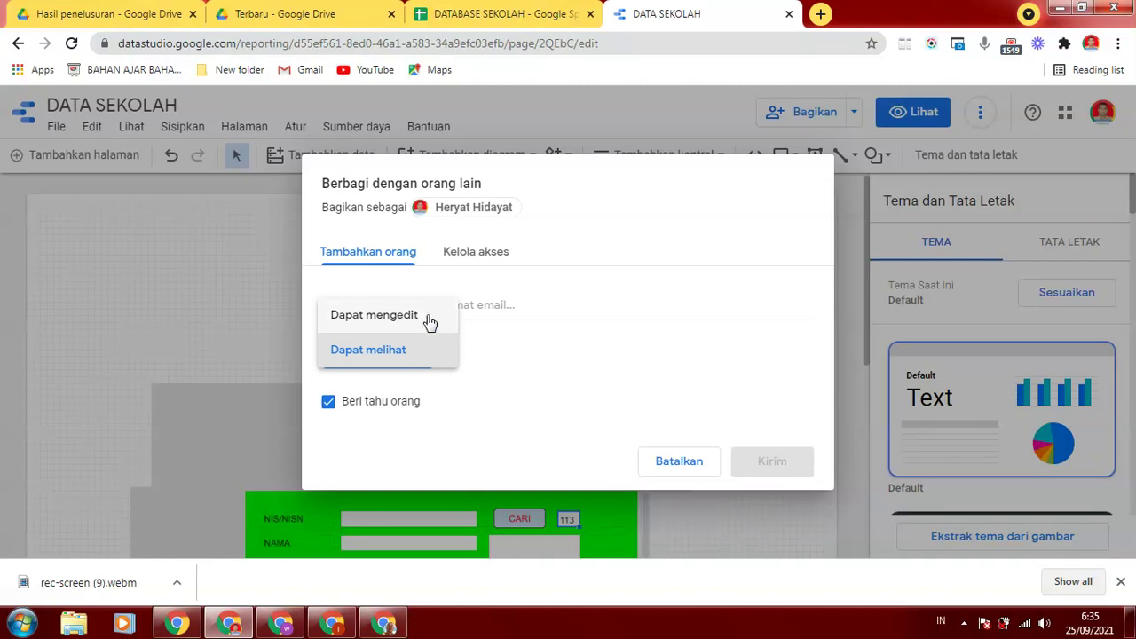
left_click(497, 303)
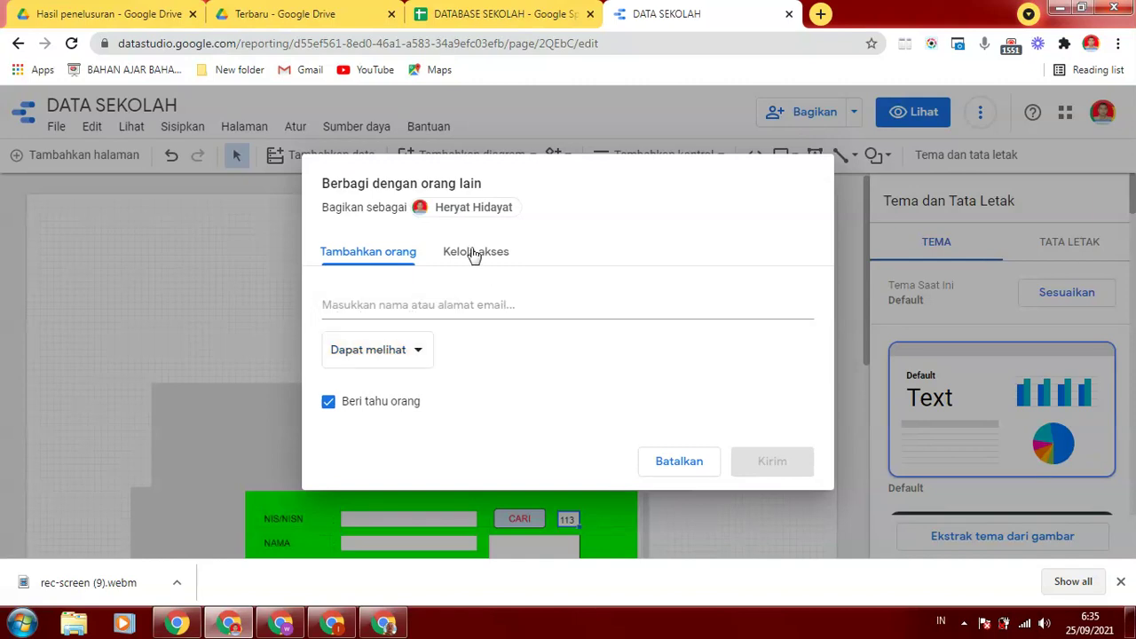
Set link access to 'Siapa saja di Internet dapat menemukan dan melihat', block editors from changing access, copy the link and save
left_click(474, 253)
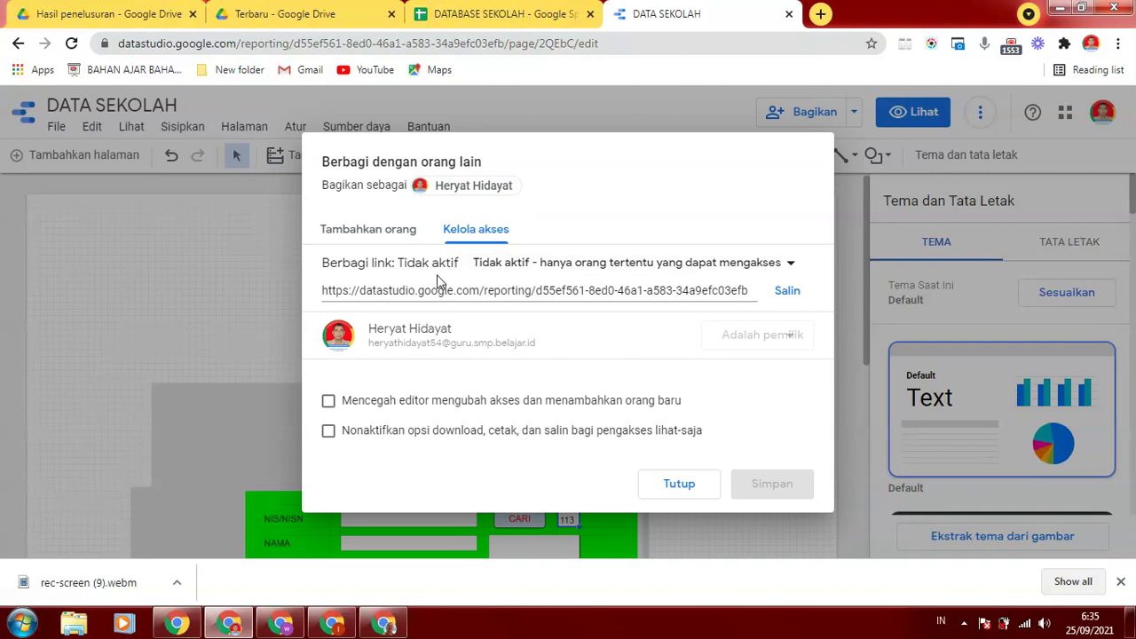
left_click(790, 263)
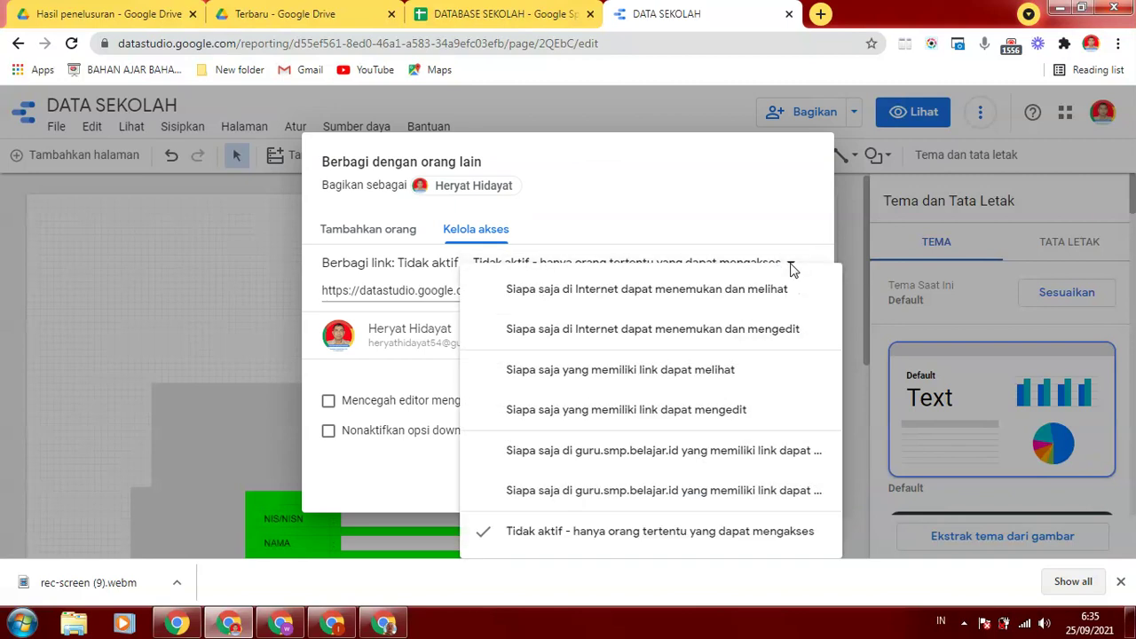
left_click(677, 297)
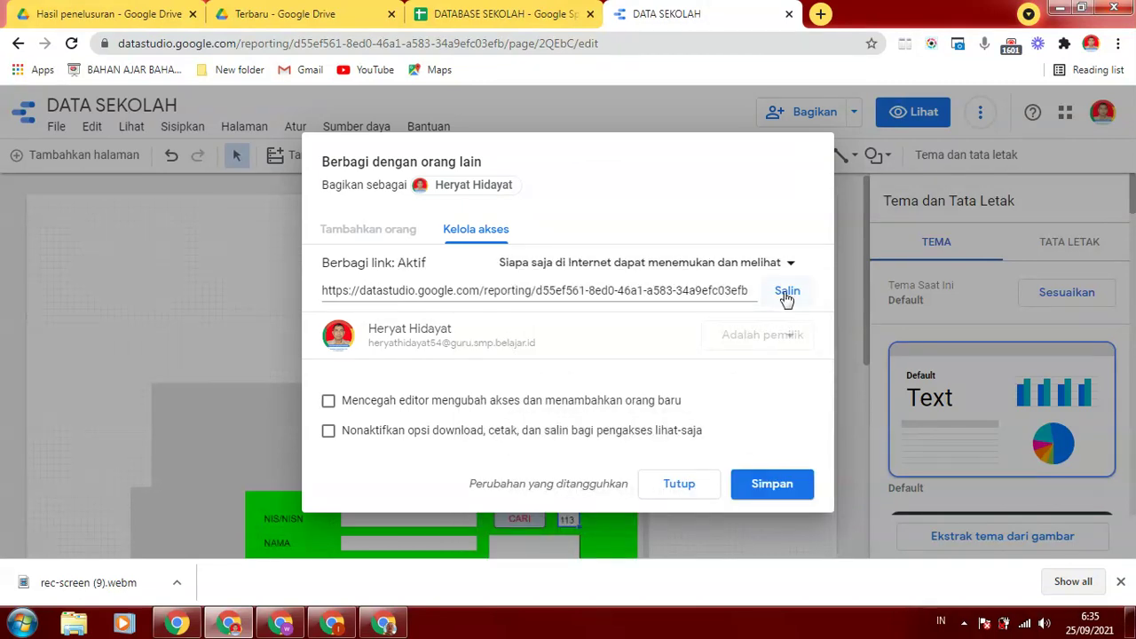
left_click(328, 402)
left_click(785, 293)
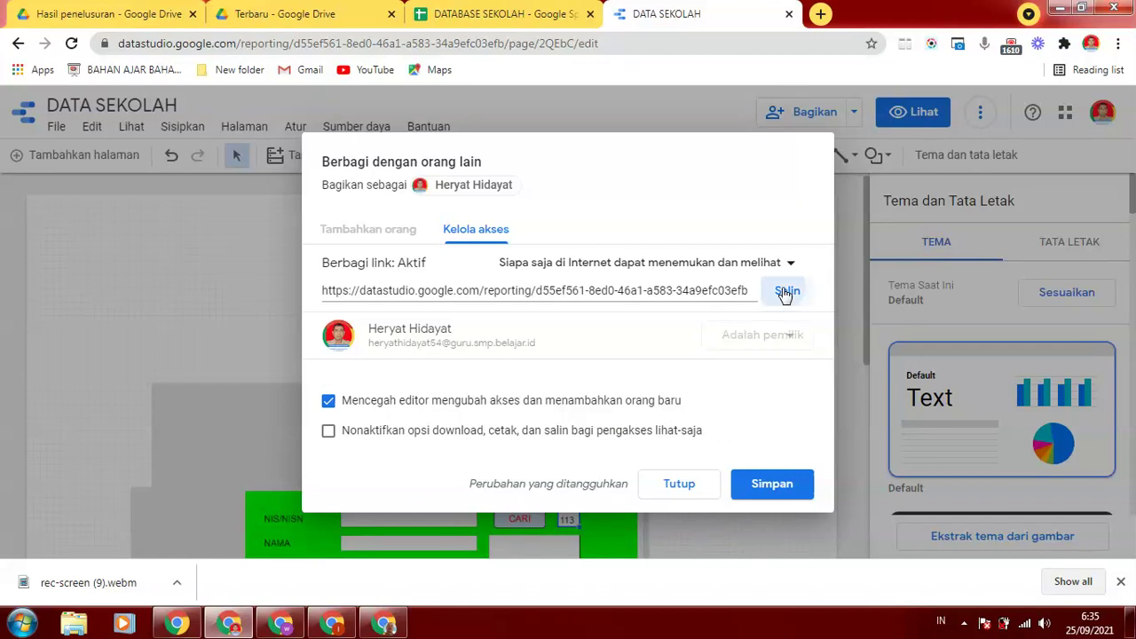
left_click(754, 486)
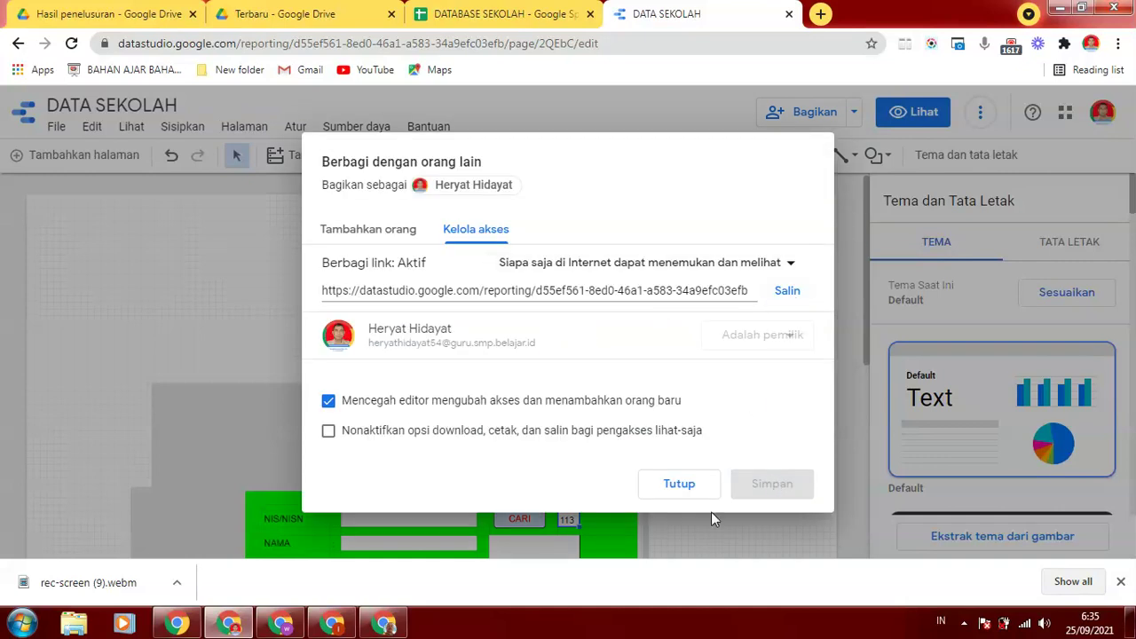
left_click(683, 486)
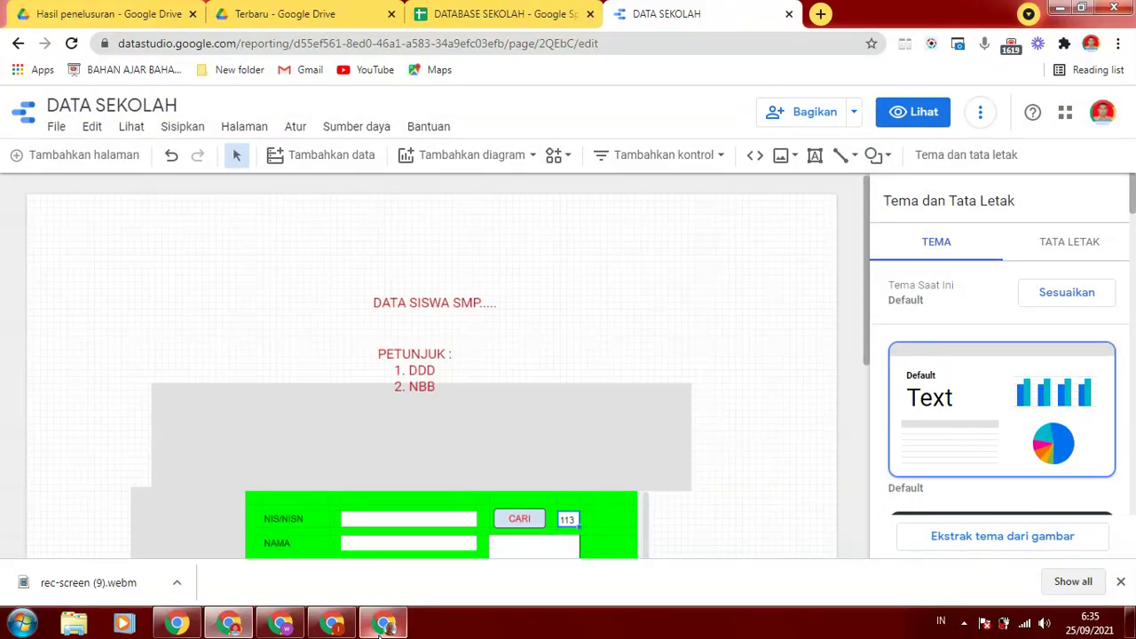
Scroll the canvas to show the whole form, then bring the blank Chrome New Tab window forward
mouse_move(380, 624)
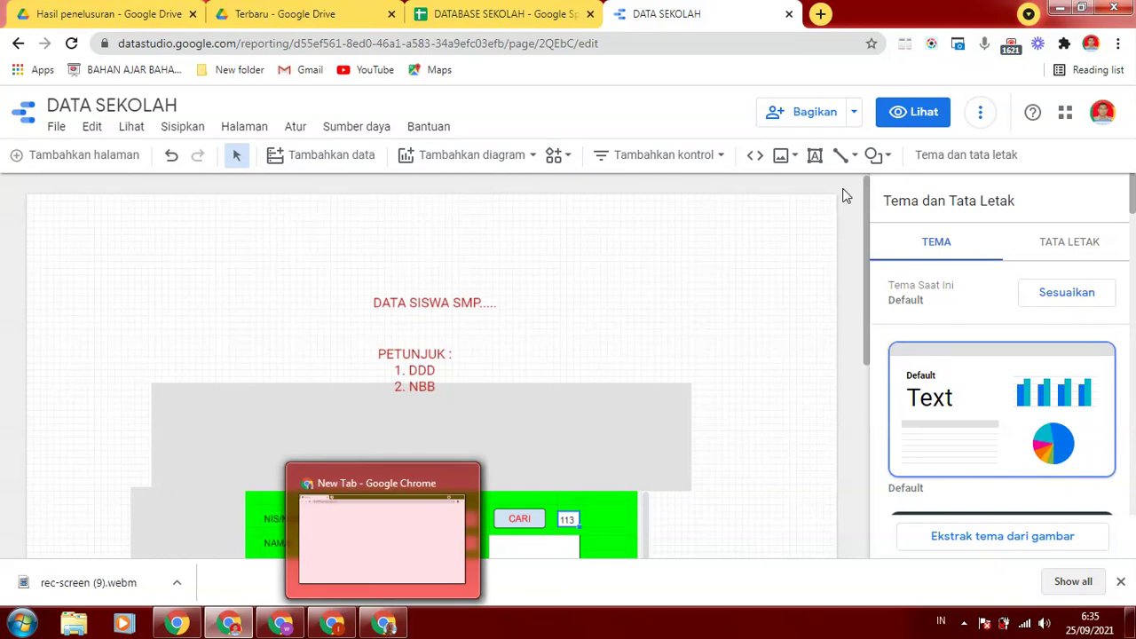
scroll(870, 258, "down", 1)
left_click_drag(870, 273, 875, 330)
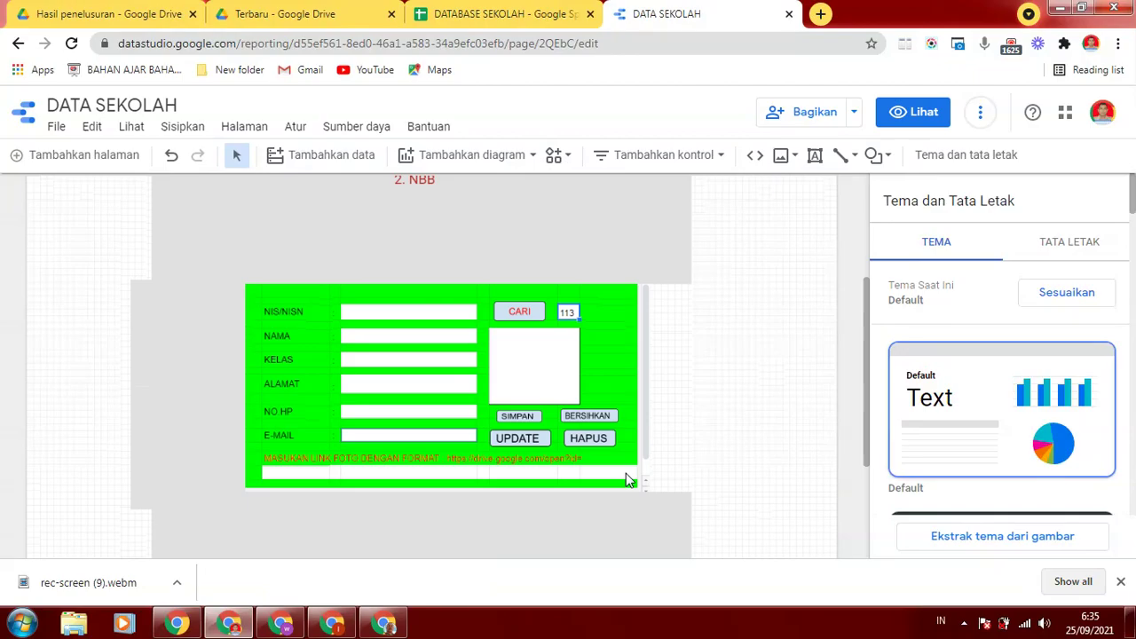
left_click(384, 624)
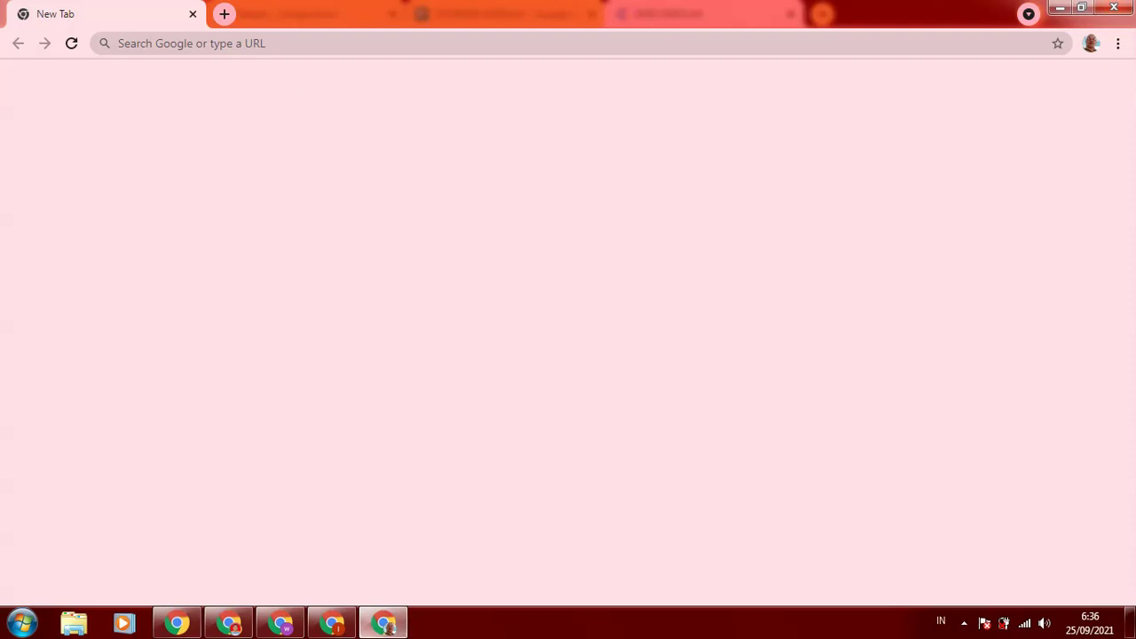
Paste the copied datastudio.google.com report link into the New Tab's Google search box
left_click(229, 624)
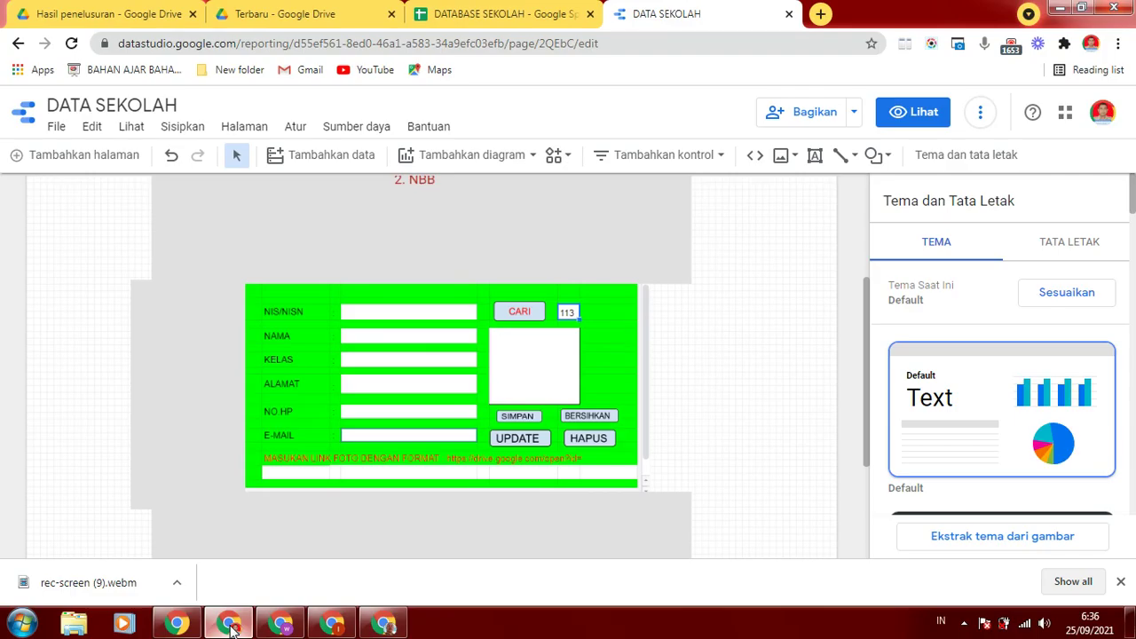
left_click(383, 624)
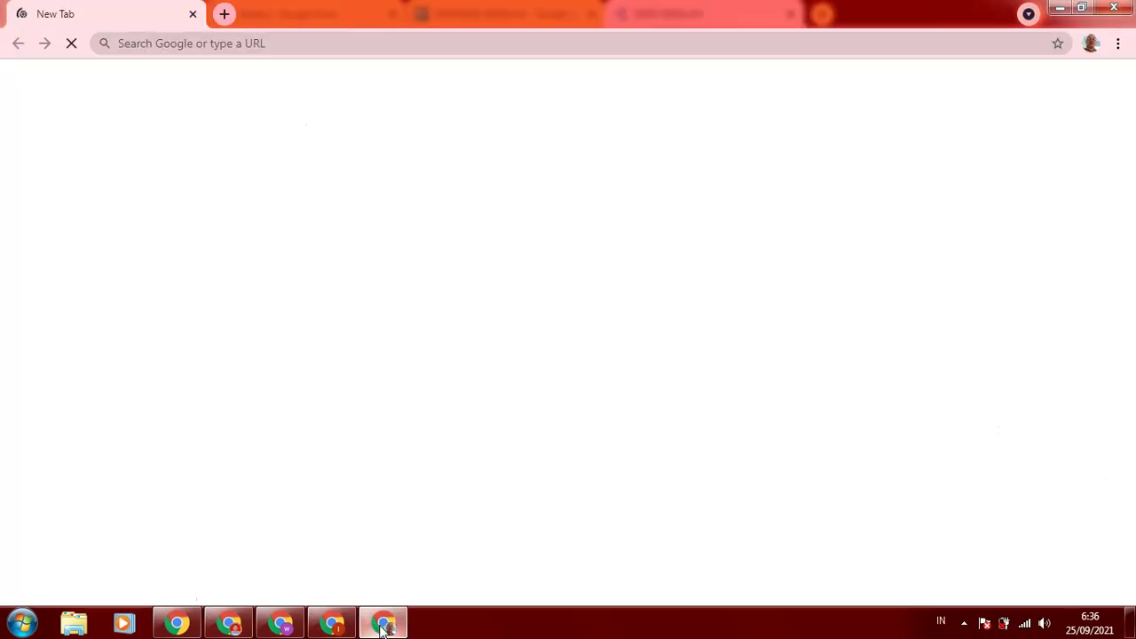
left_click(480, 326)
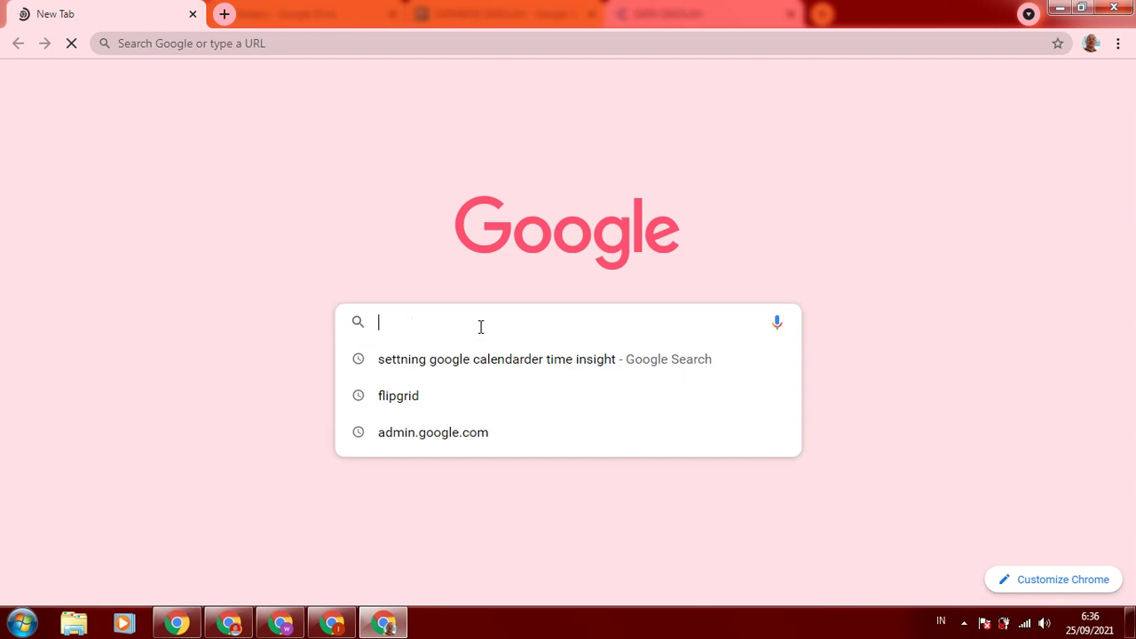
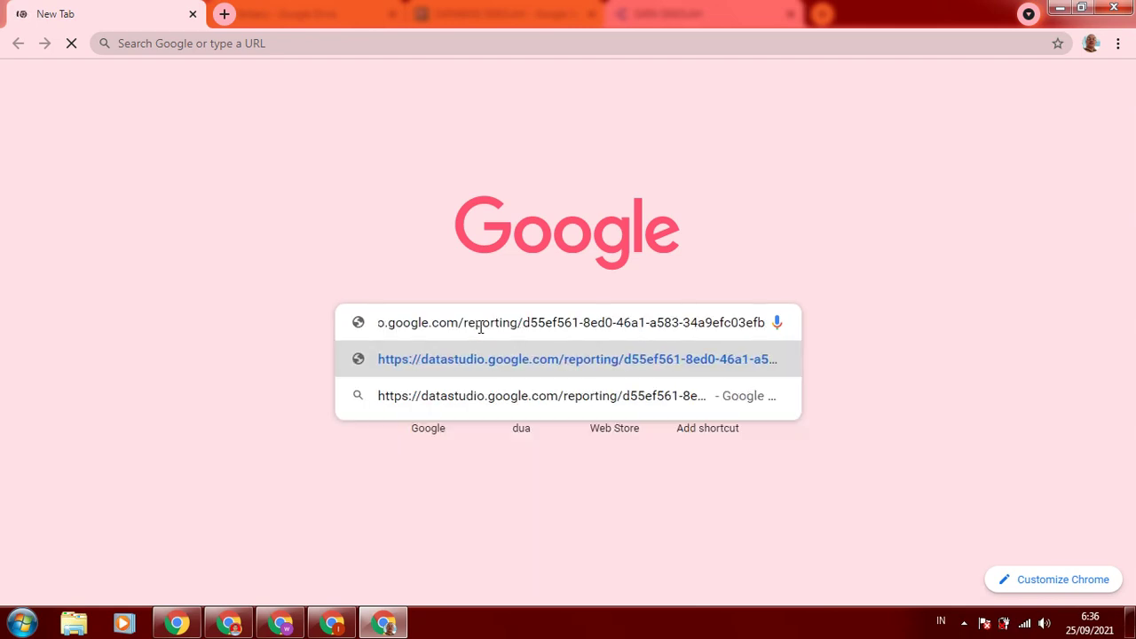